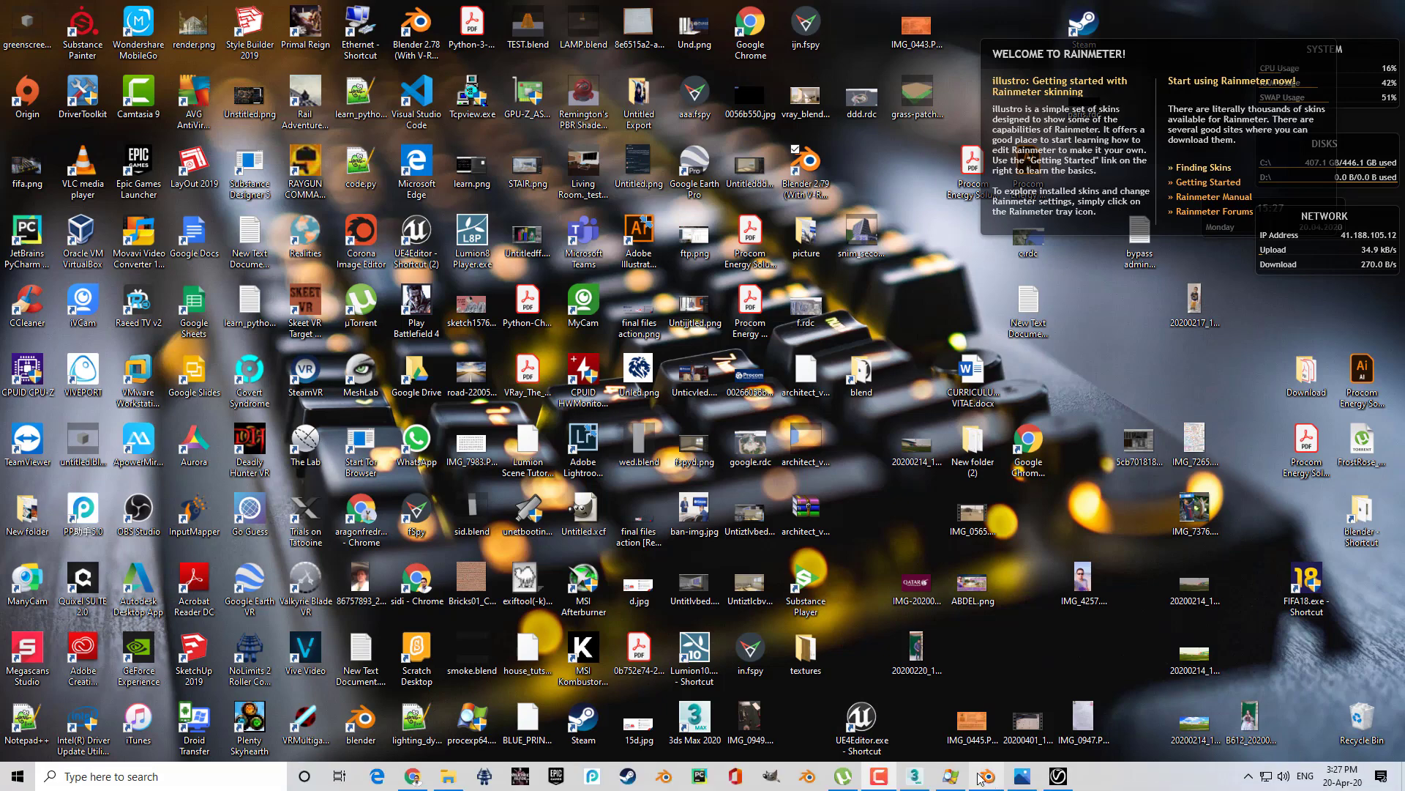
Switch to 3ds Max and examine the .vrscene exporter's options and export location for the potted cactus scene.
left_click(914, 777)
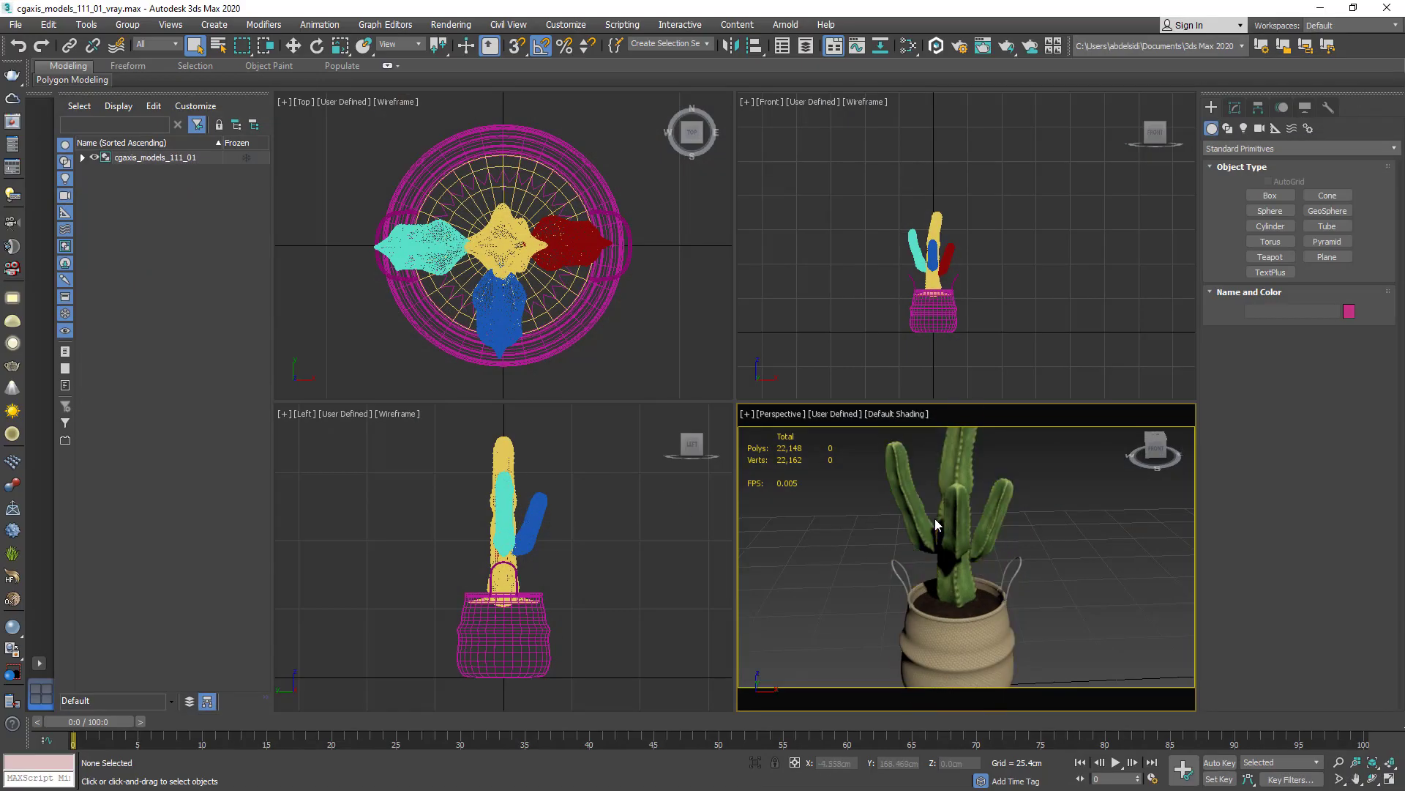
right_click(955, 545)
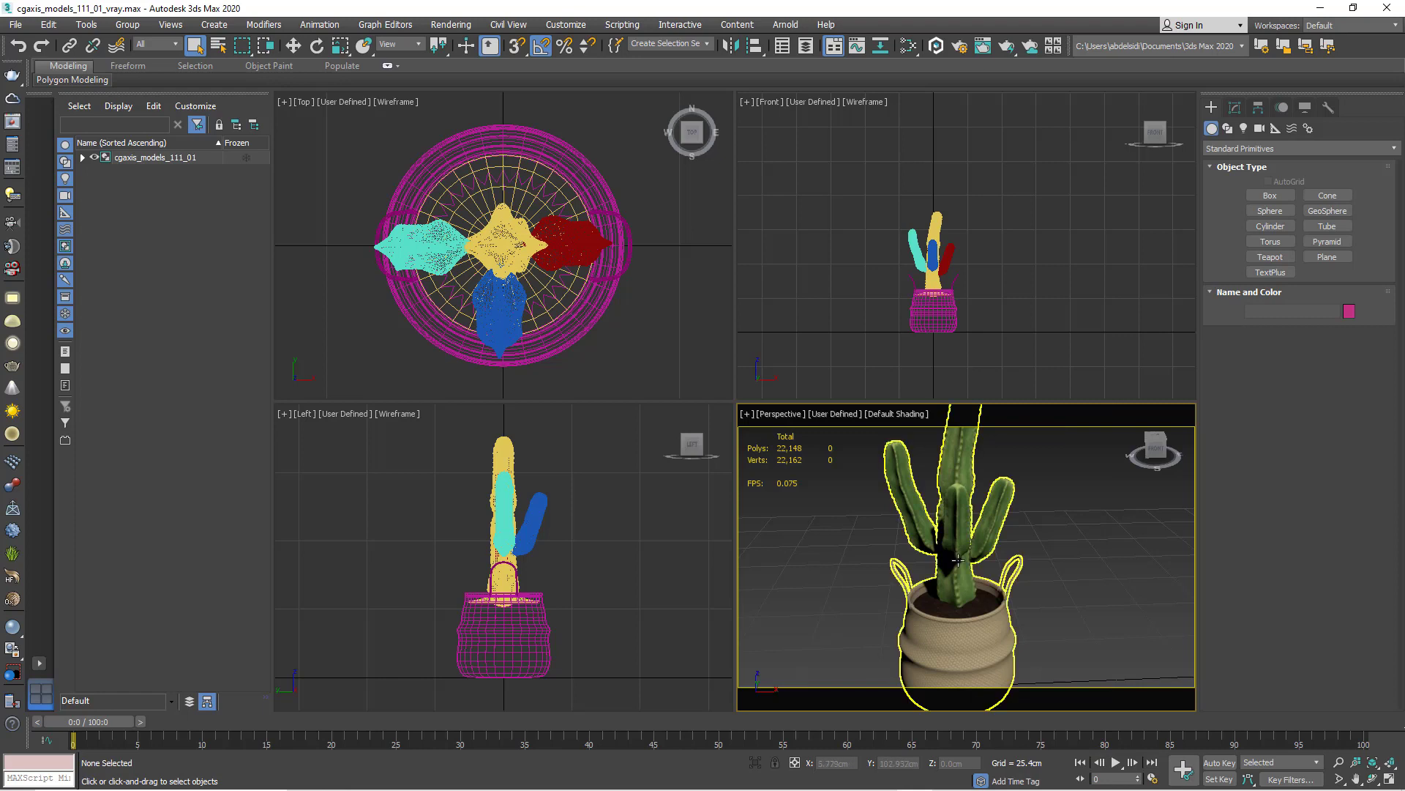
right_click(960, 562)
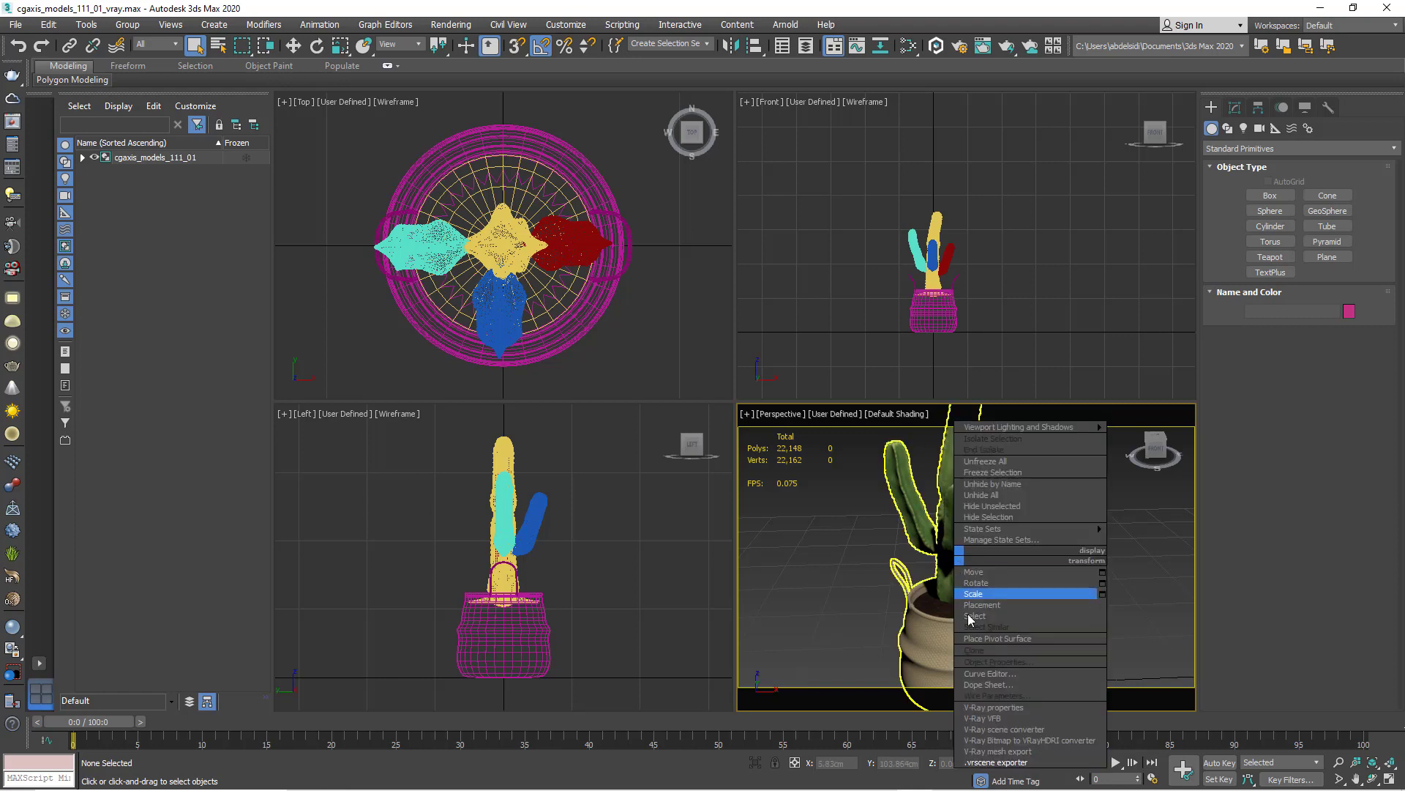
left_click(1011, 762)
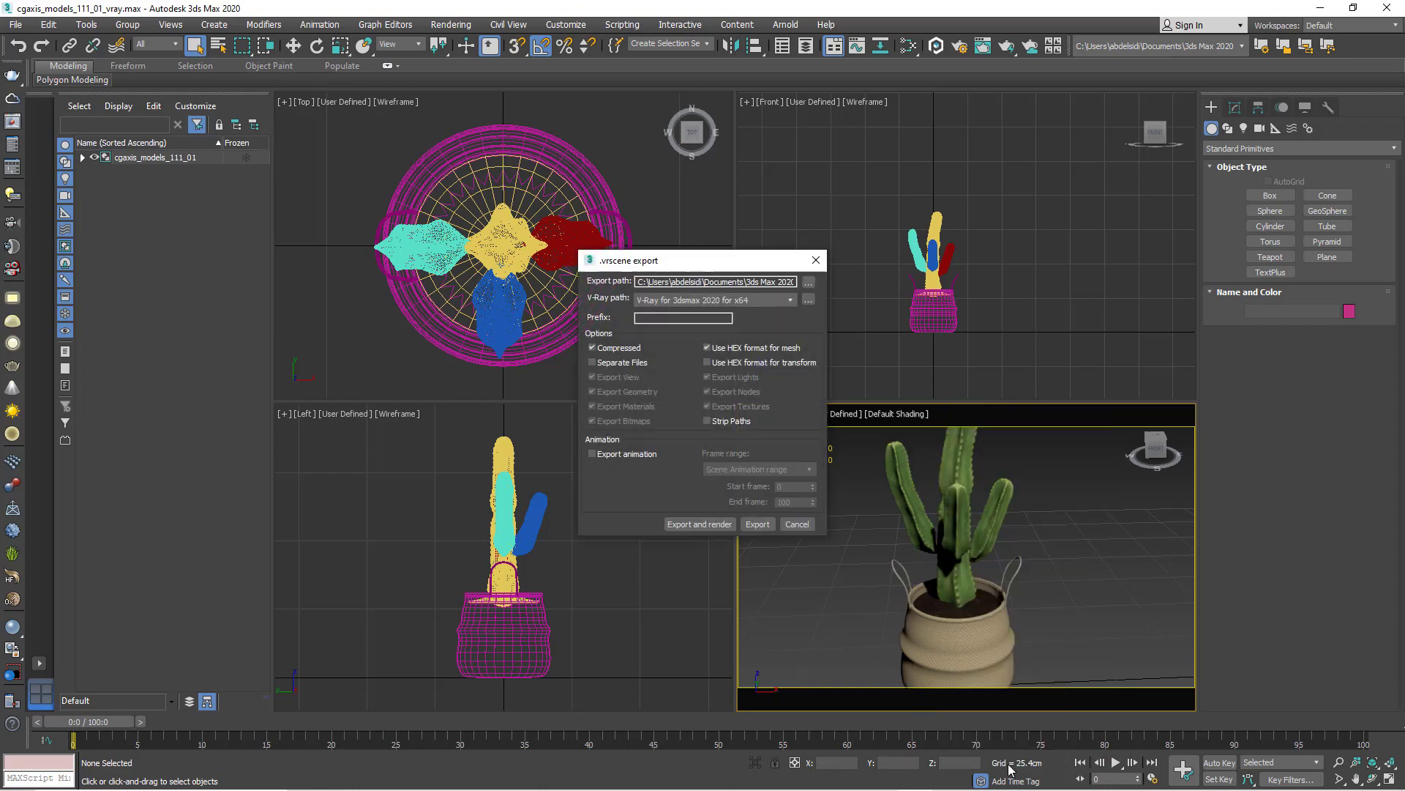
left_click(809, 282)
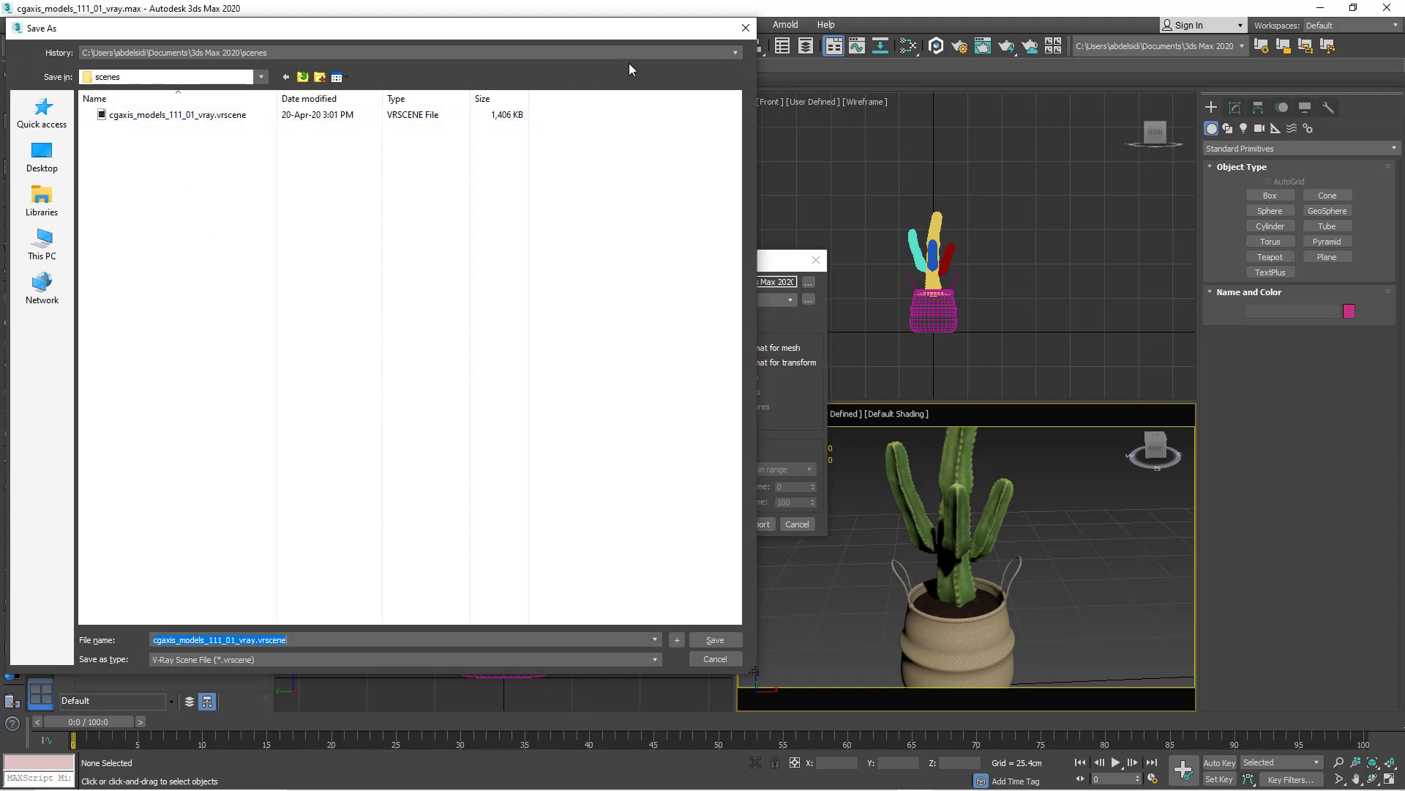
left_click(746, 27)
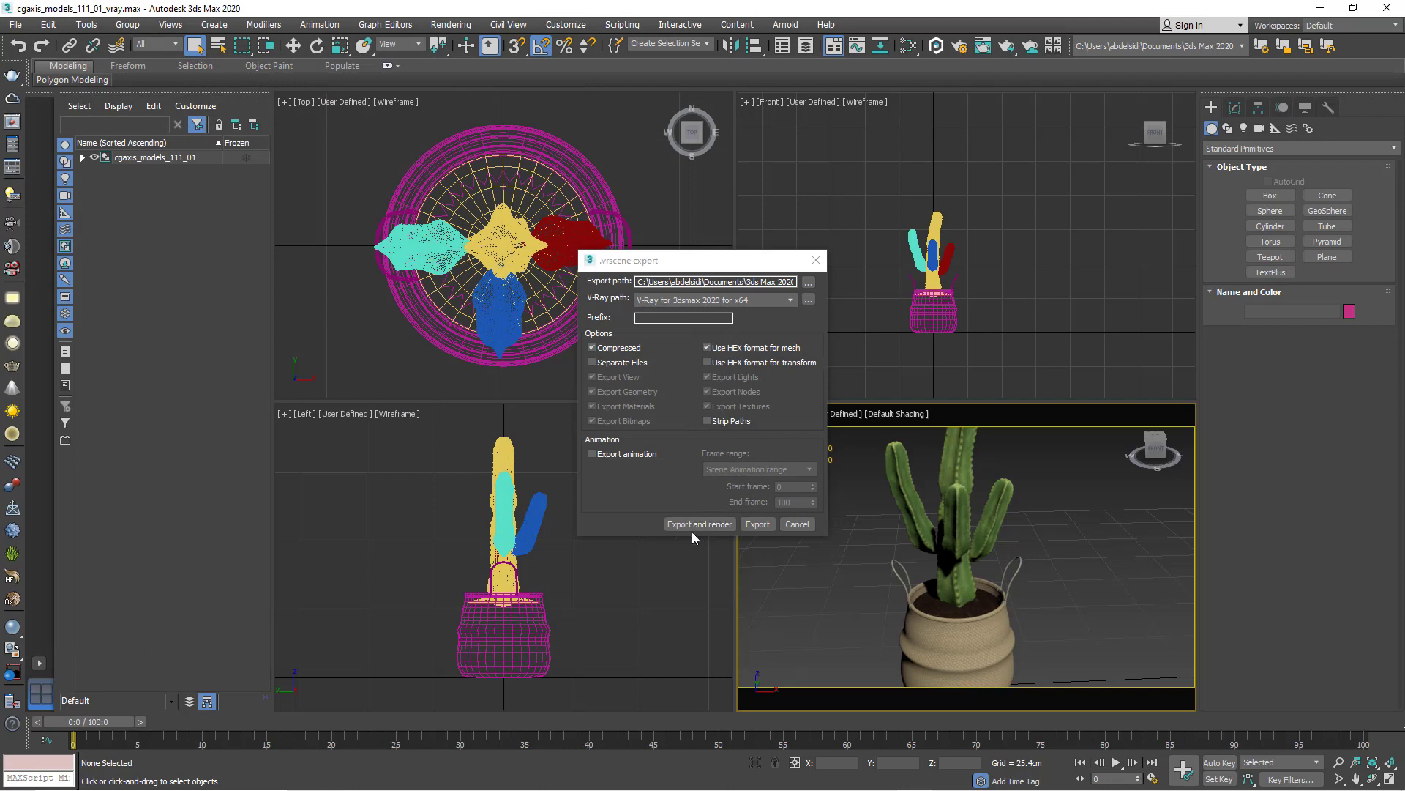
left_click(796, 524)
Switch to Blender and look in the scenes folder for the exported .vrscene file using V-Ray's settings import.
left_click(1321, 7)
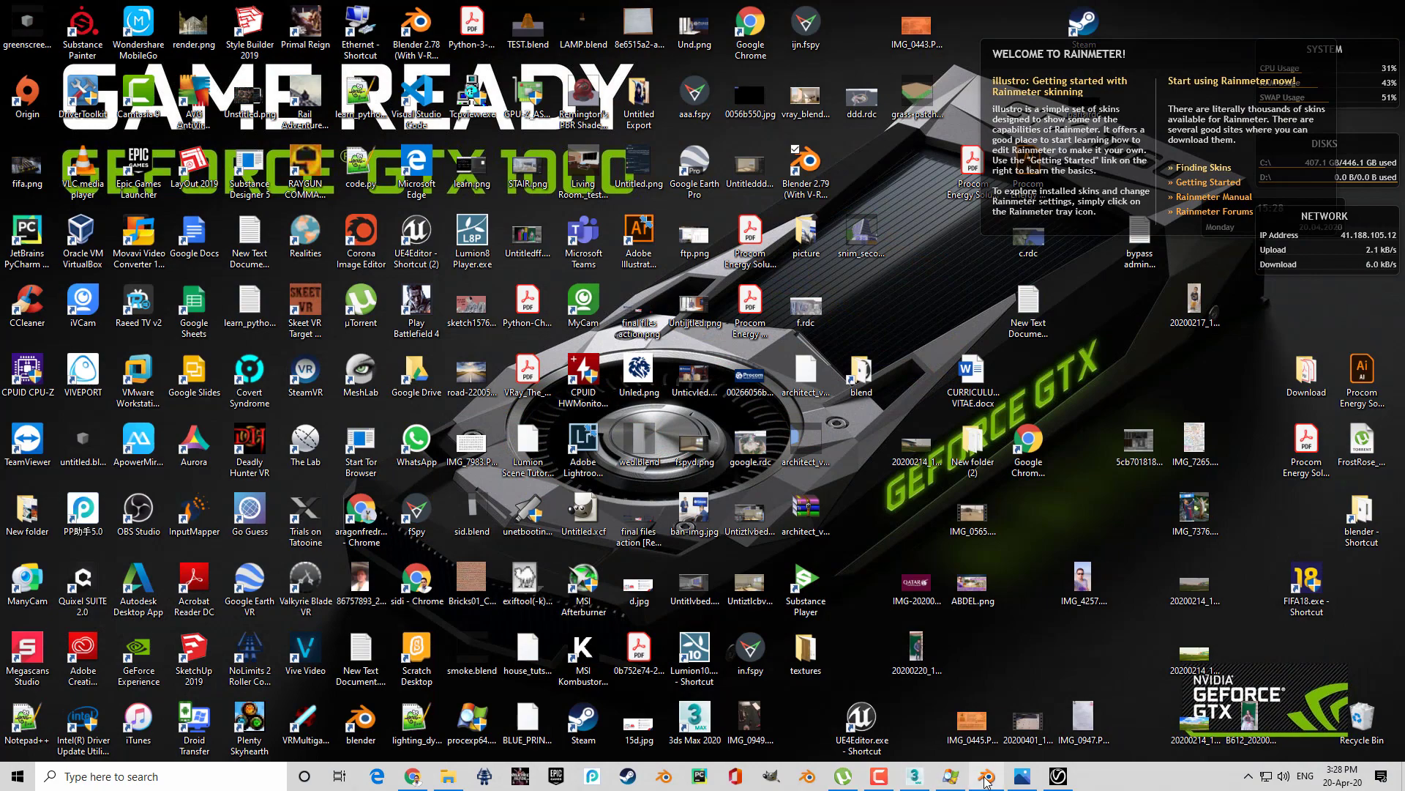
left_click(987, 776)
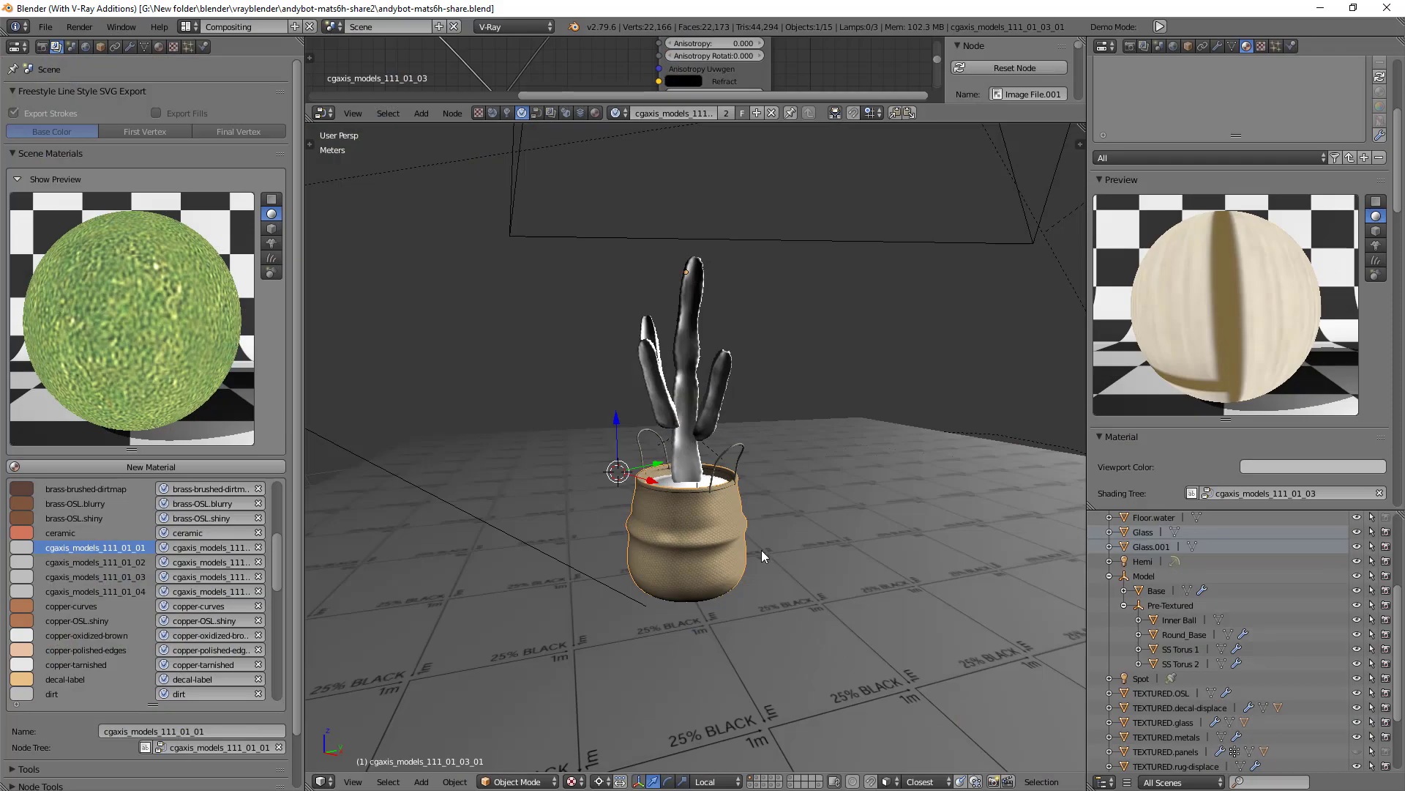
middle_click_drag(692, 440, 670, 431)
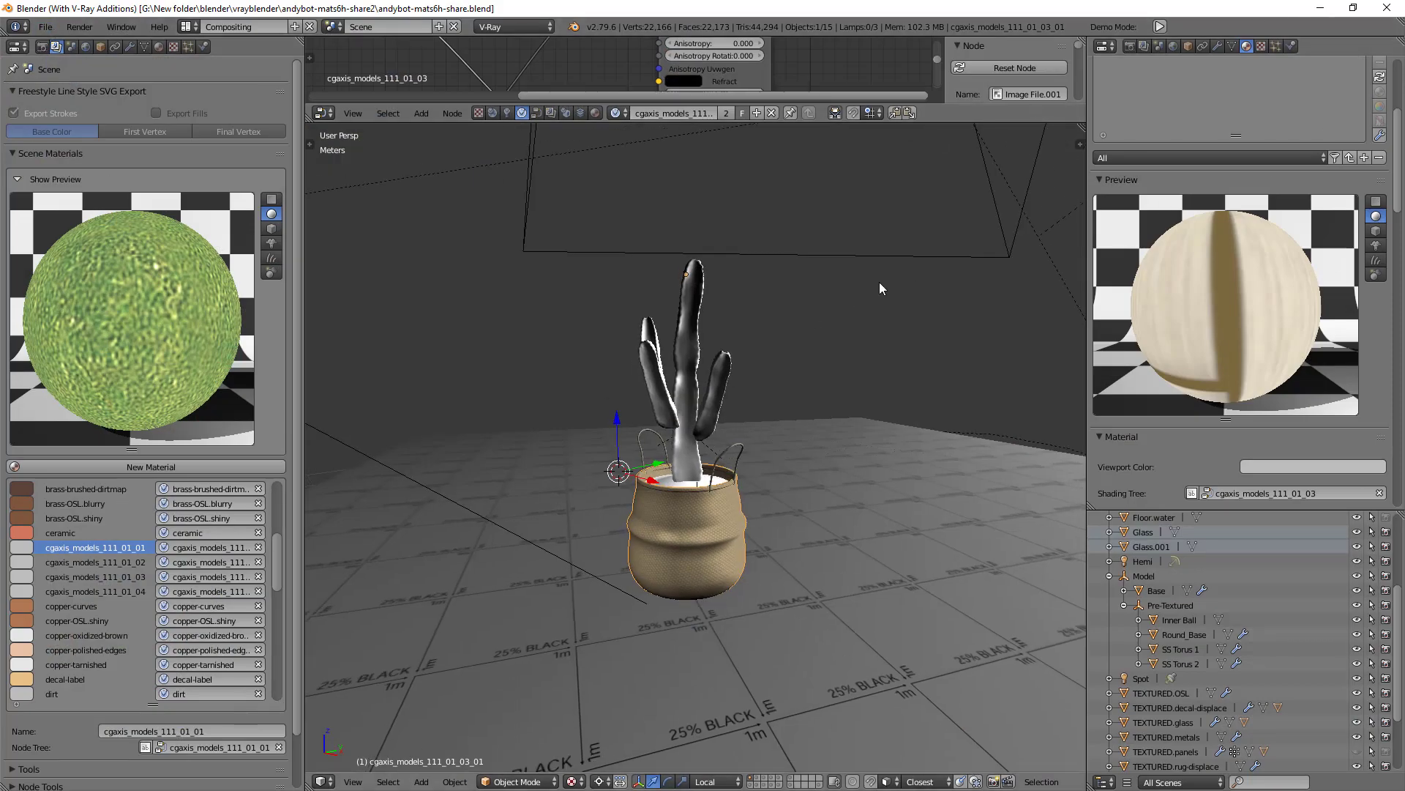
left_click(46, 28)
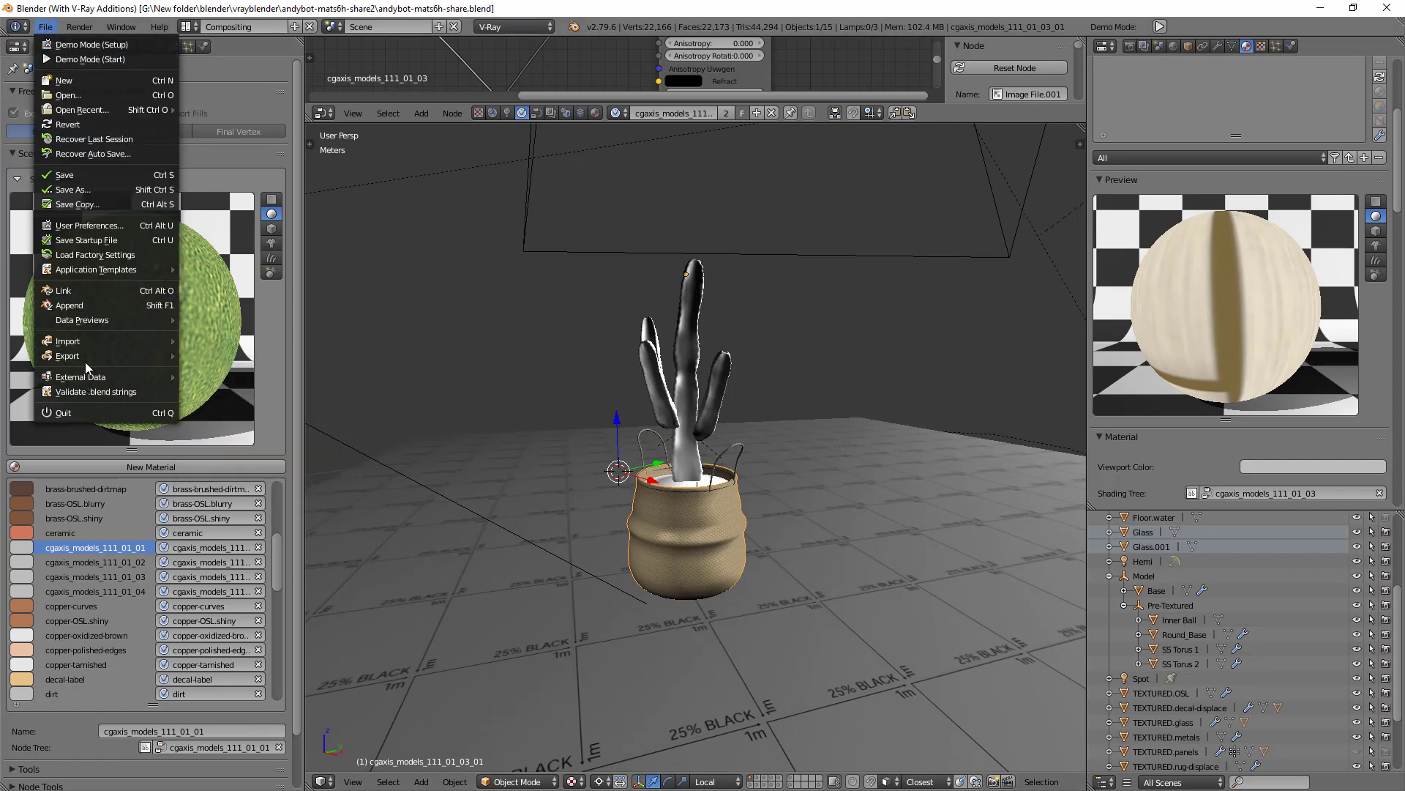
mouse_move(81, 344)
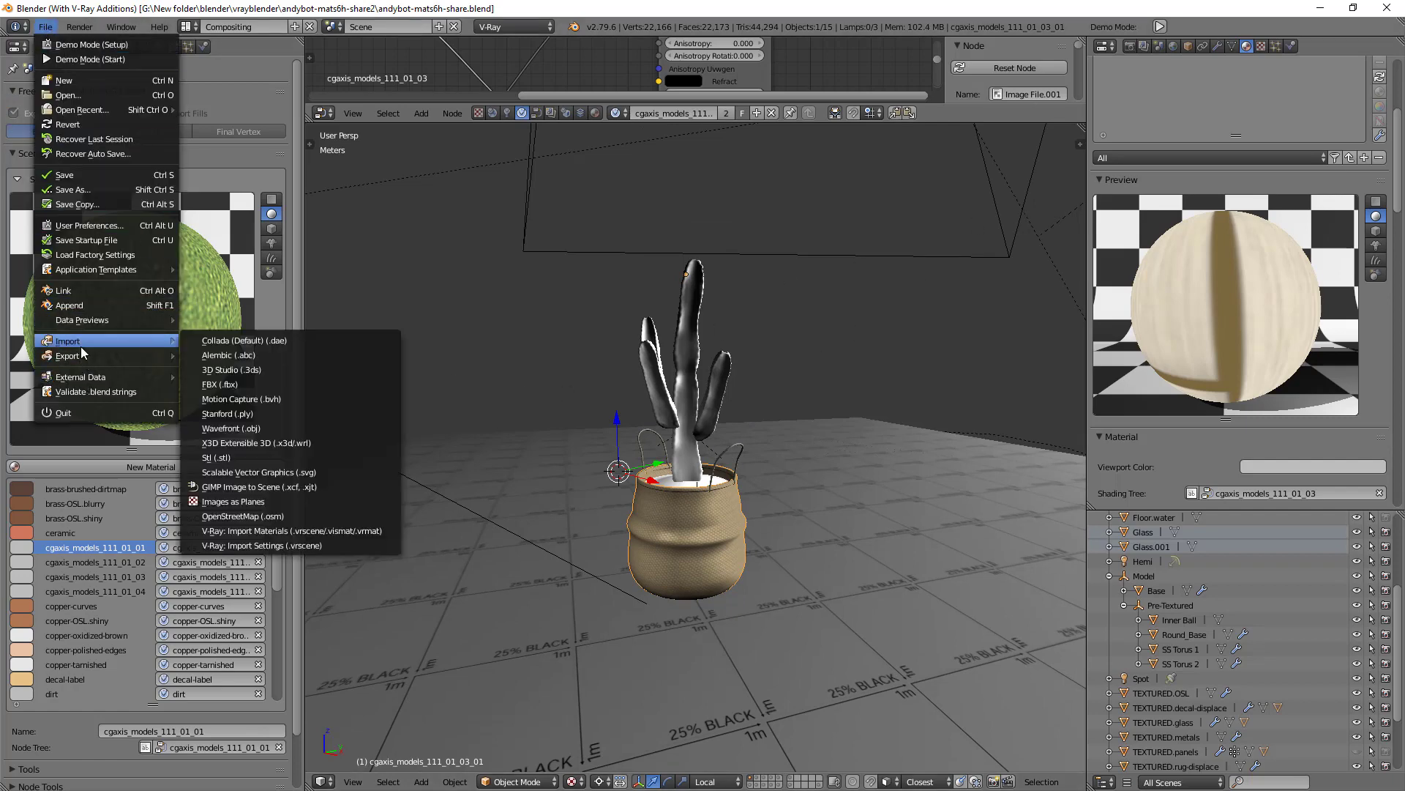
left_click(307, 546)
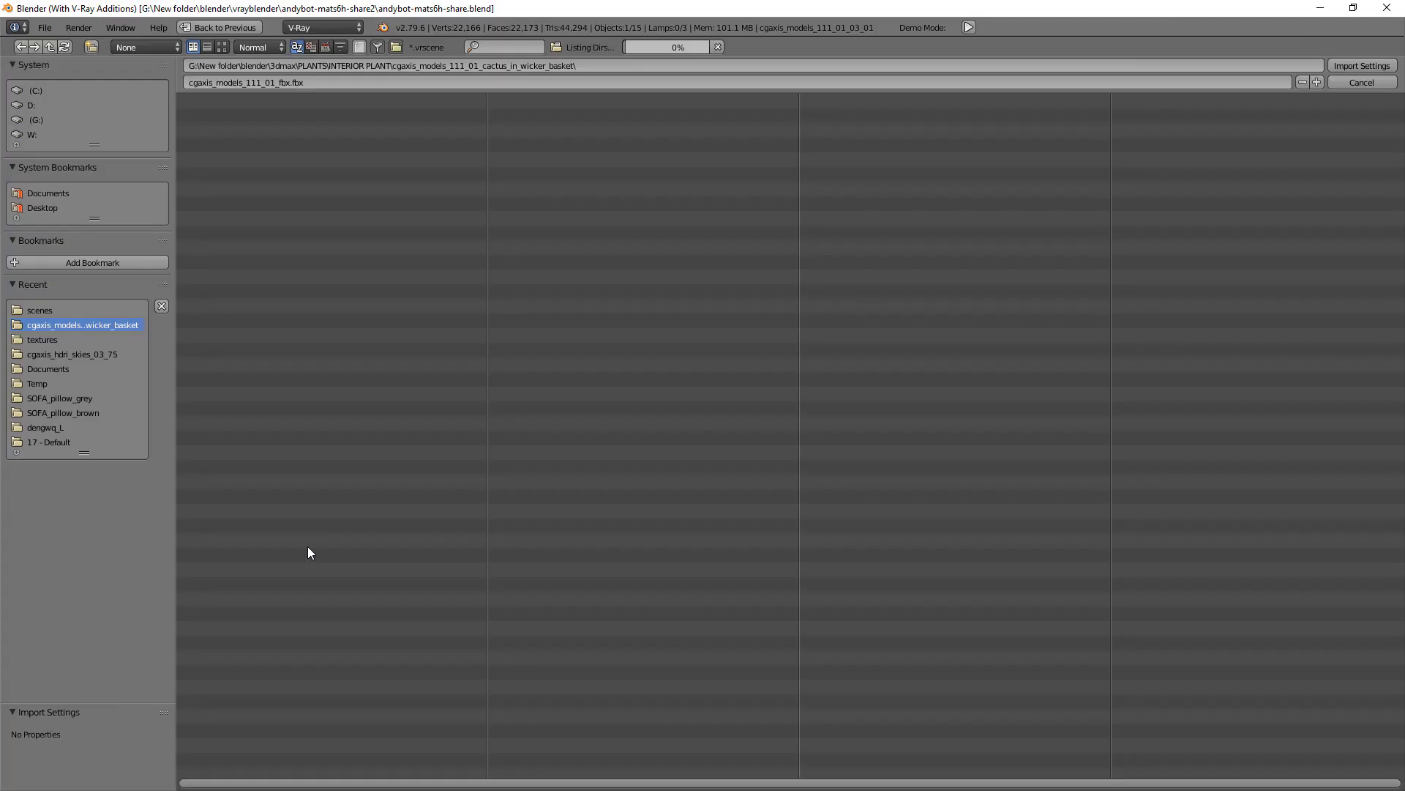
left_click(68, 310)
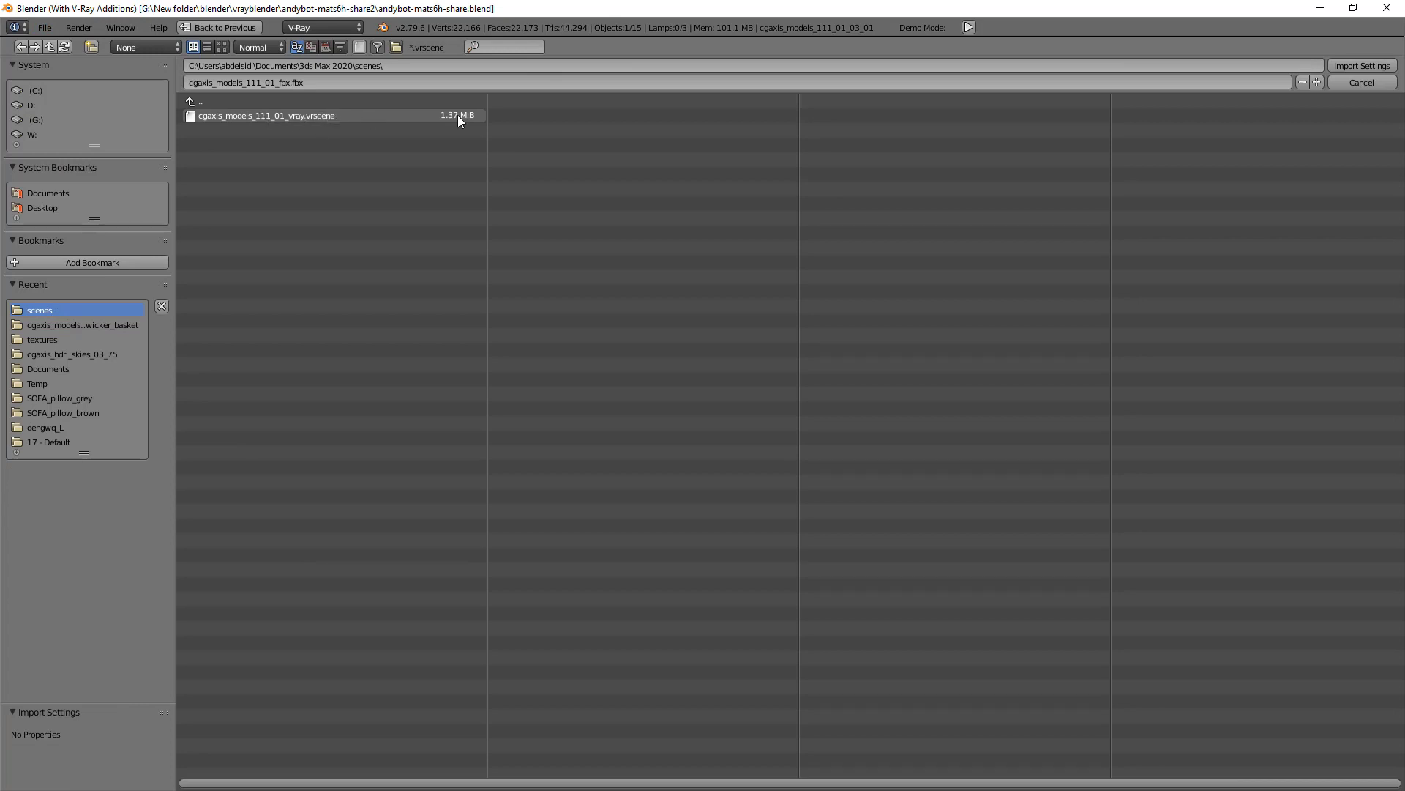
left_click(1363, 84)
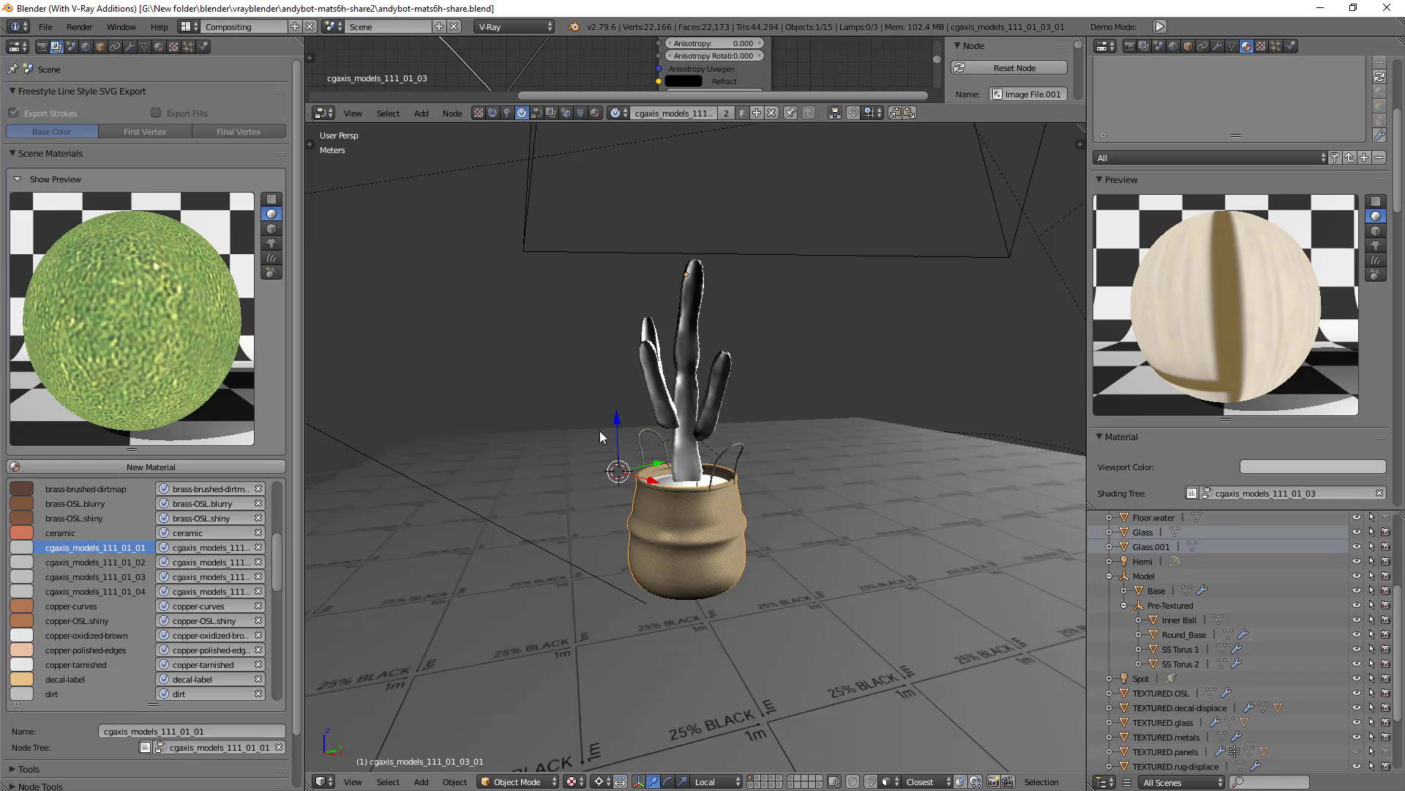
left_click(46, 26)
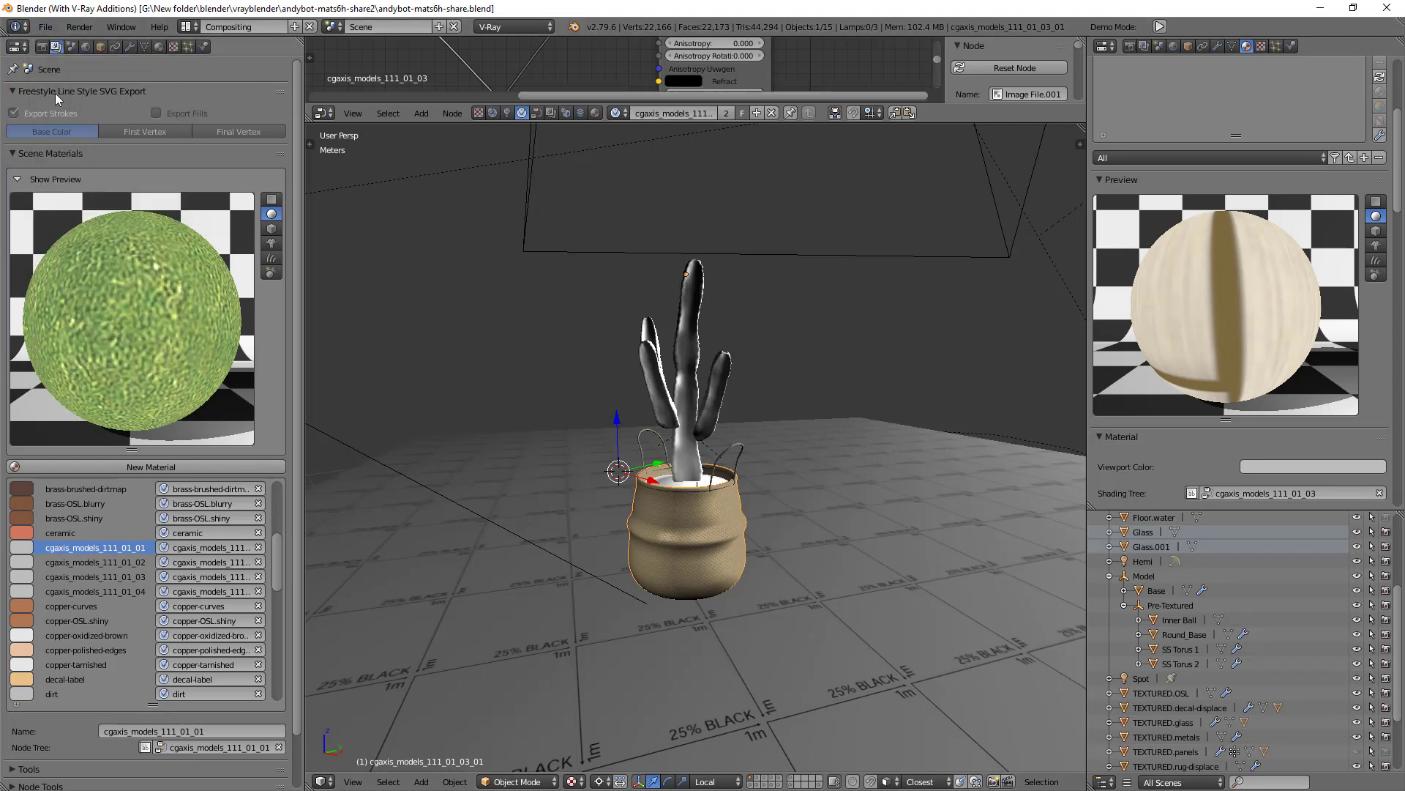
left_click(46, 27)
mouse_move(81, 344)
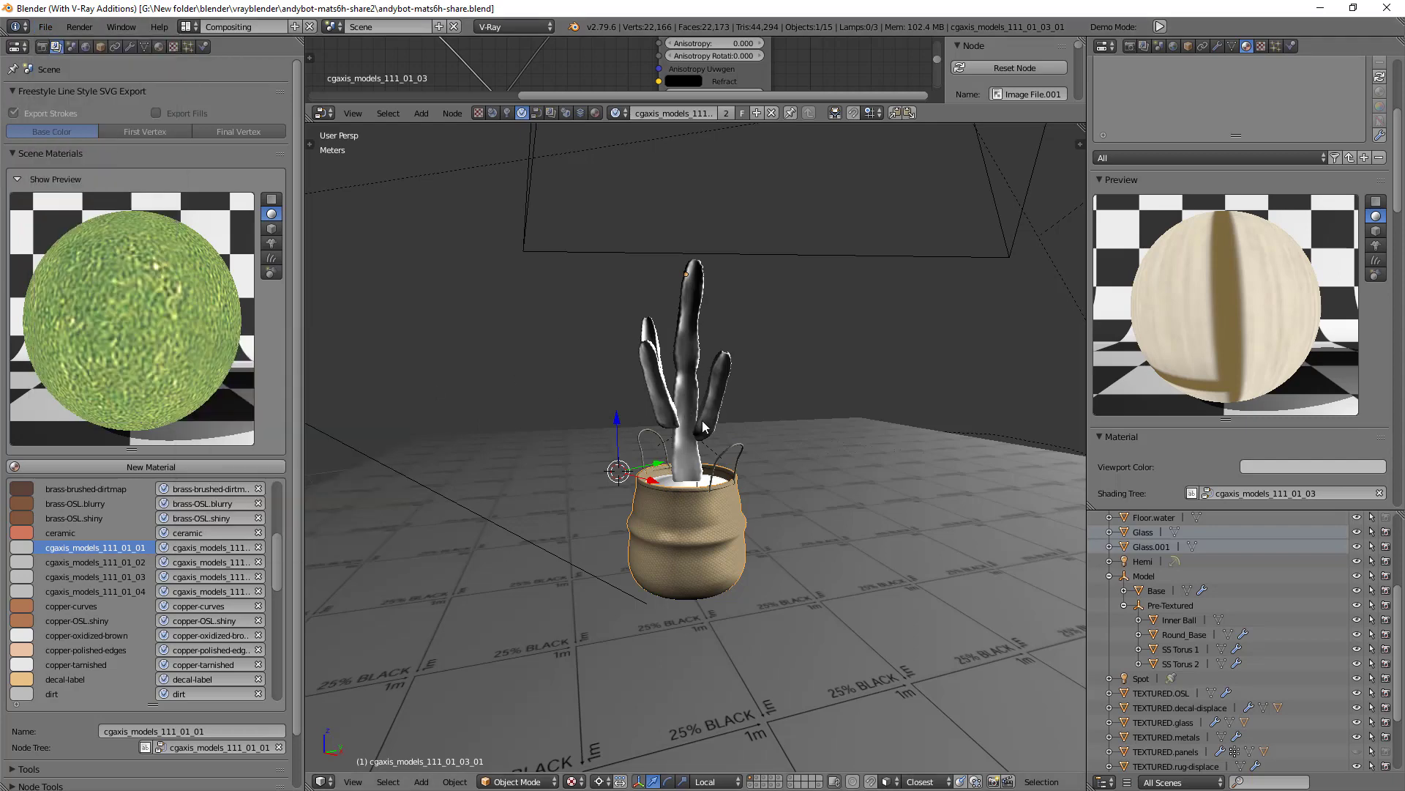
middle_click_drag(696, 547, 687, 490)
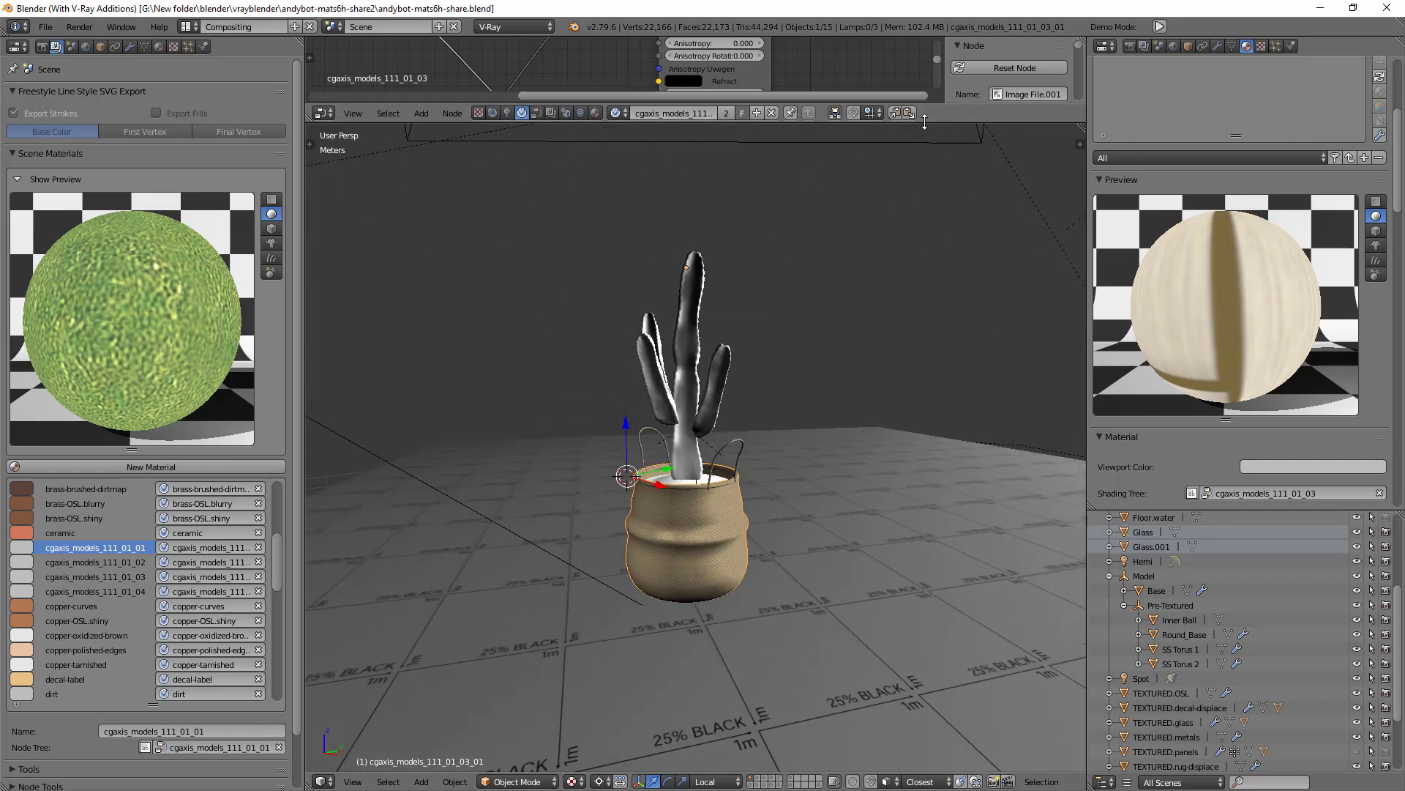
Enlarge the node editor and replace the basket pot's existing material with a new one.
left_click_drag(622, 121, 811, 563)
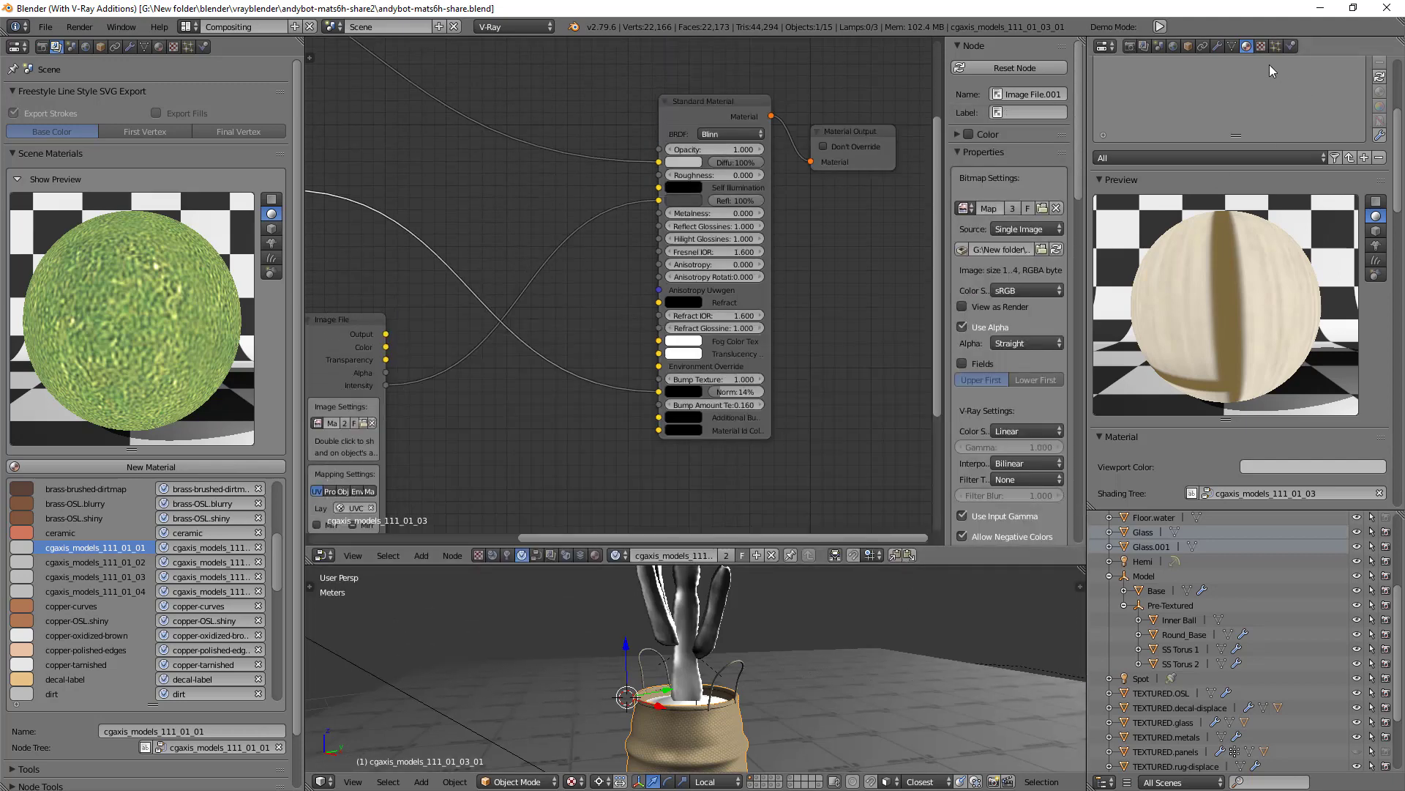
scroll(1379, 192, "up", 5)
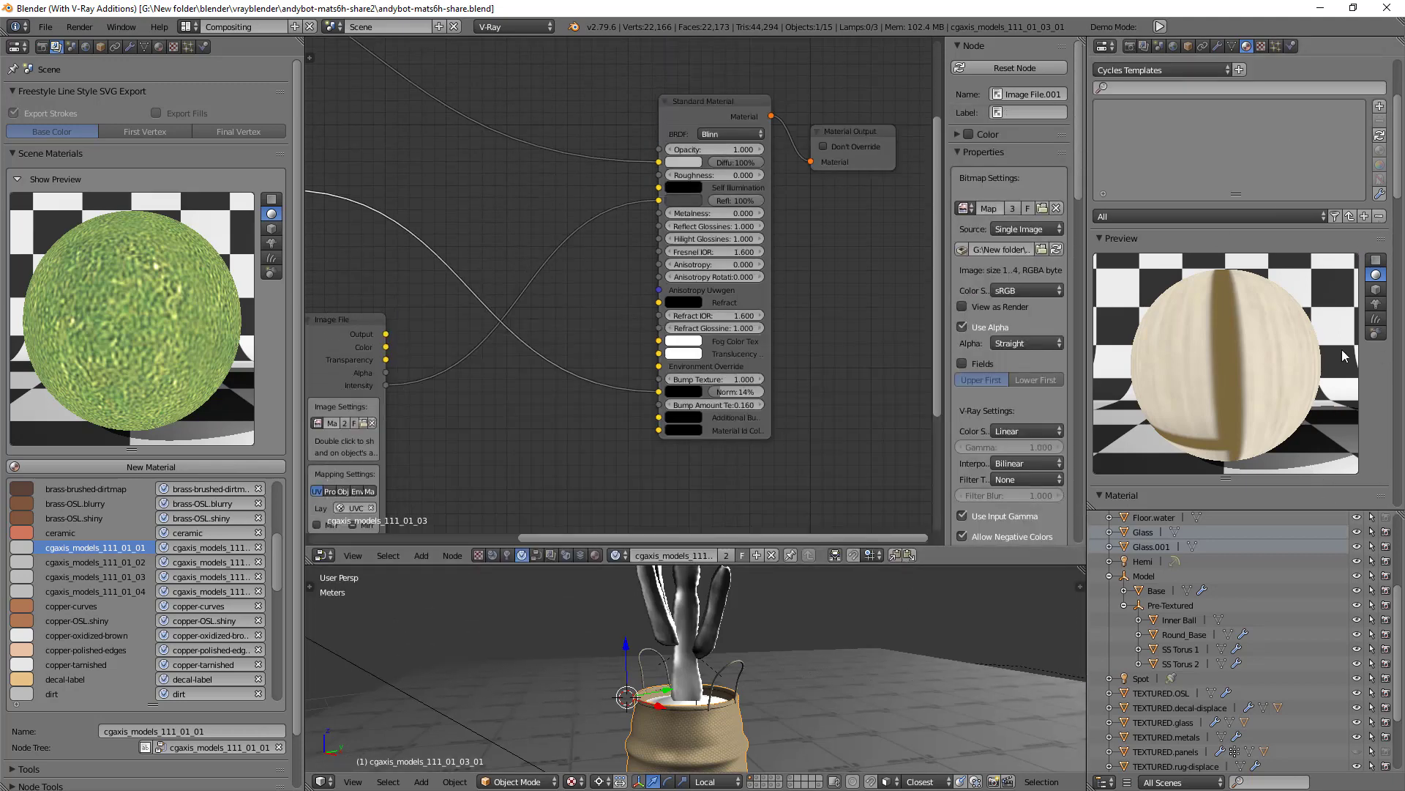
left_click(1382, 114)
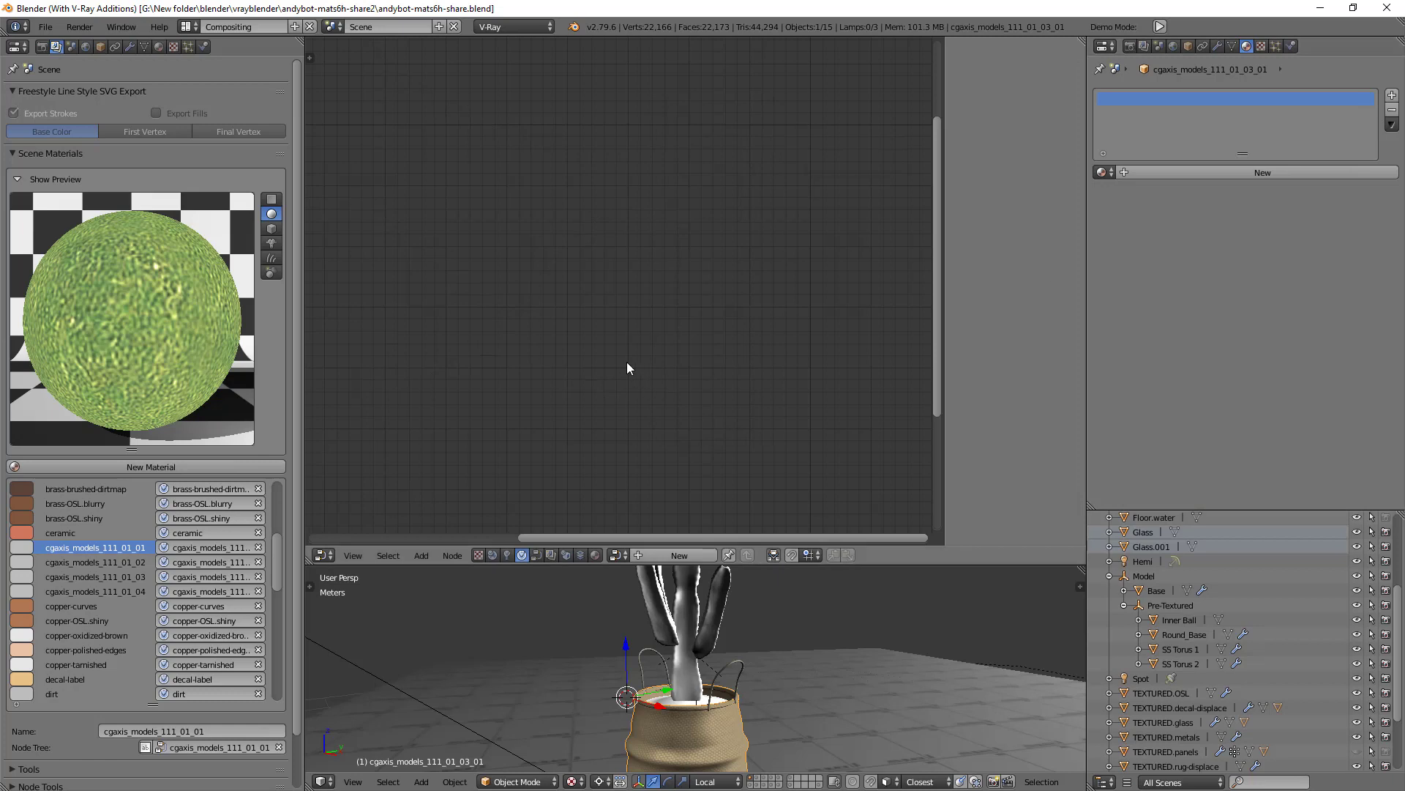
left_click(1274, 170)
Replace the Standard Material node with a VRmat node and connect it to the Material Output.
middle_click_drag(782, 240, 711, 262)
left_click(610, 139)
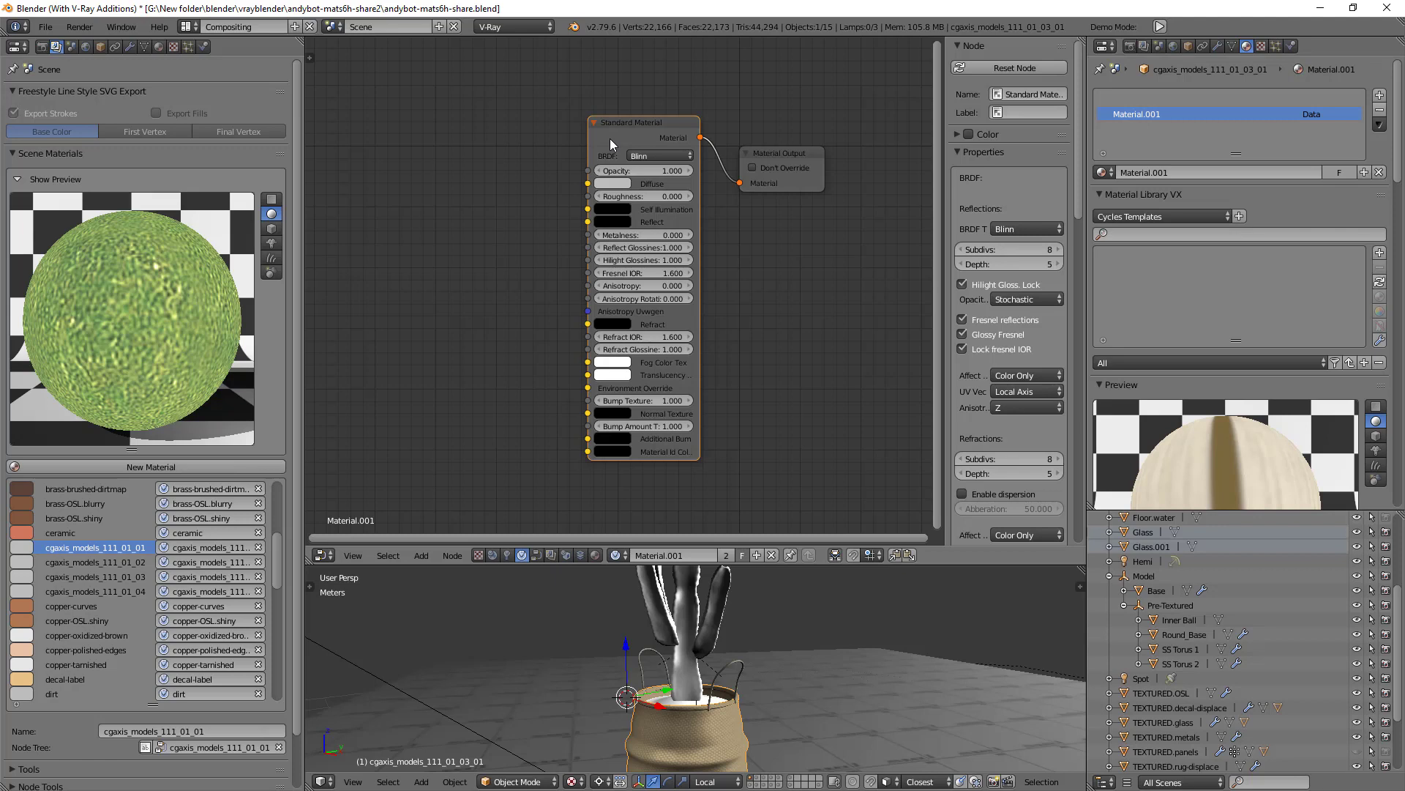
key("x")
key("shift+a")
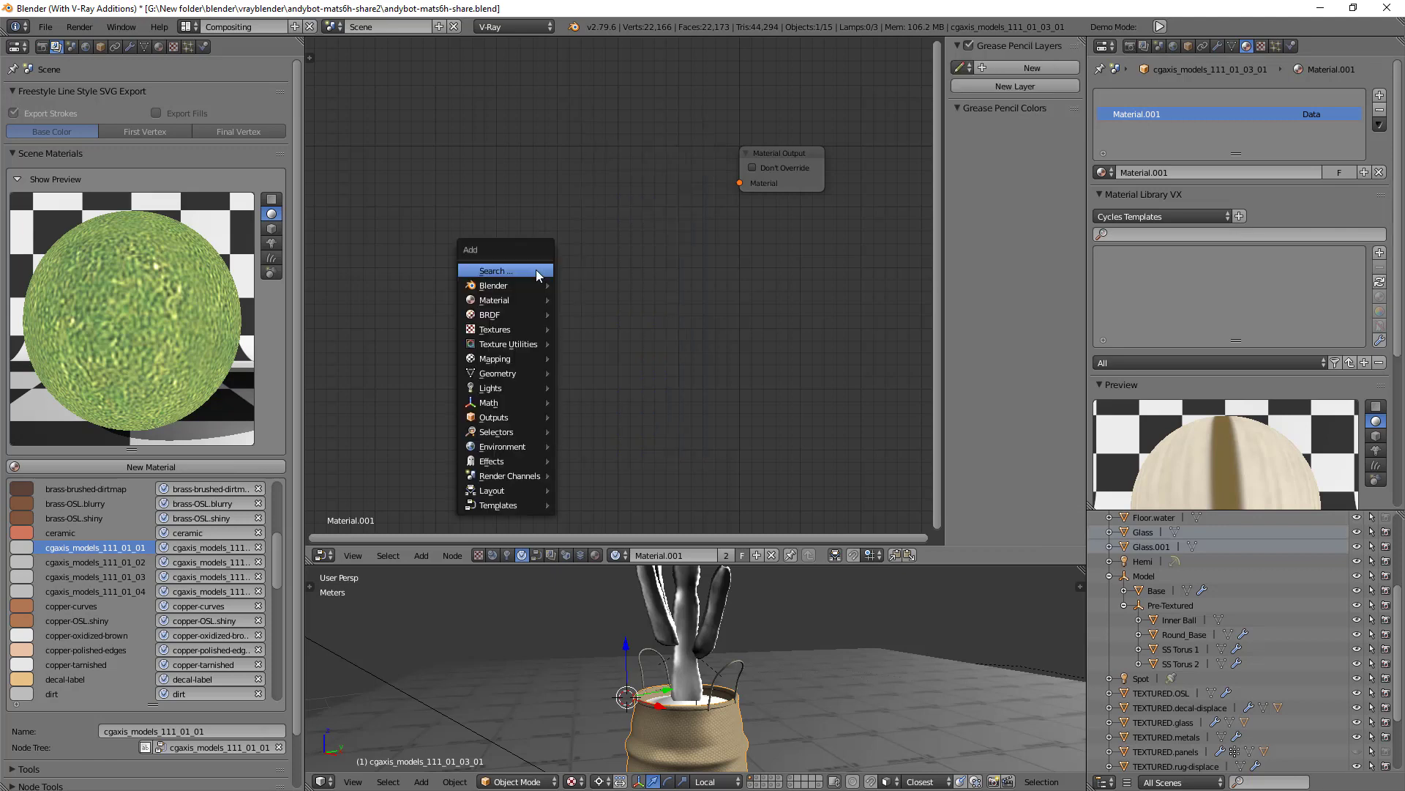
left_click(536, 269)
type("vrmat")
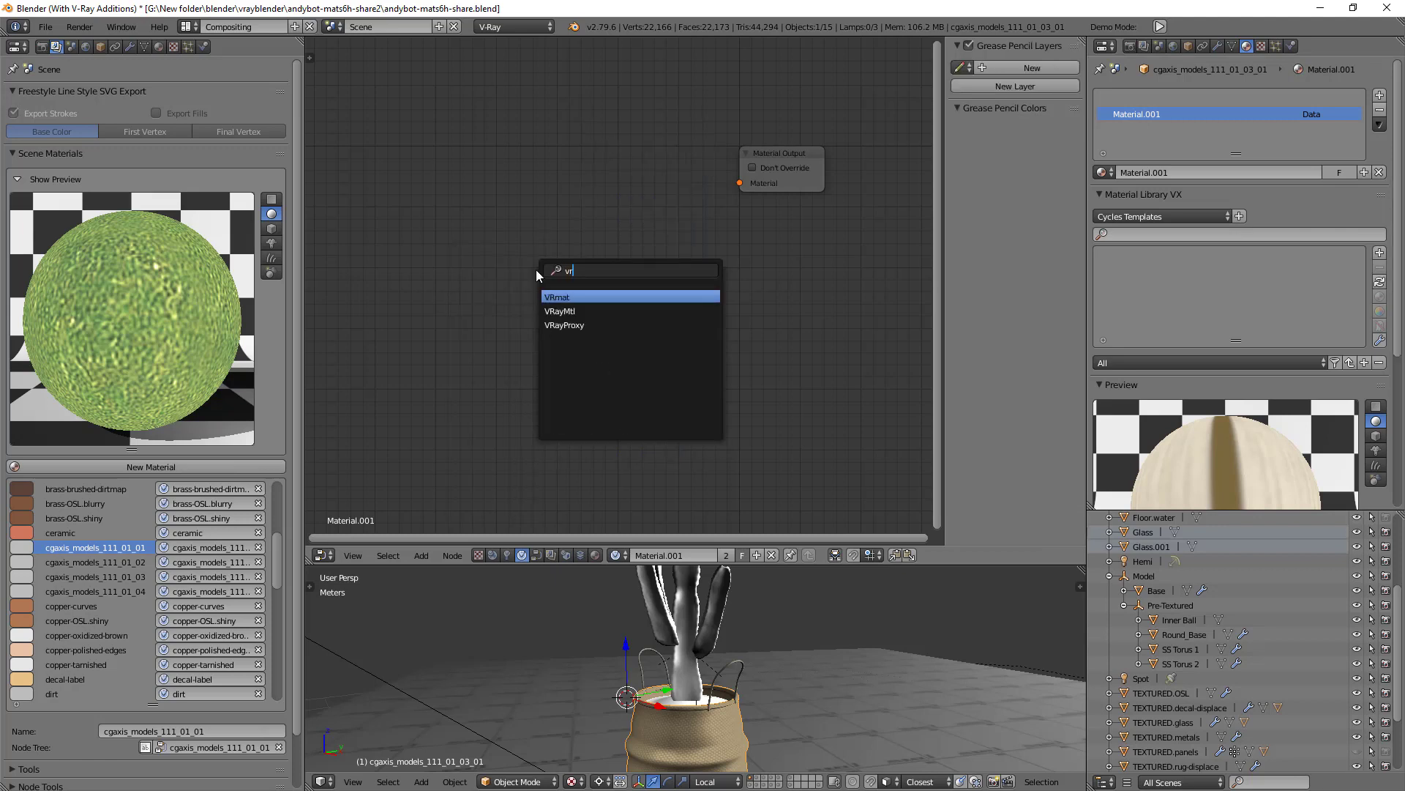
key("Return")
left_click(466, 238)
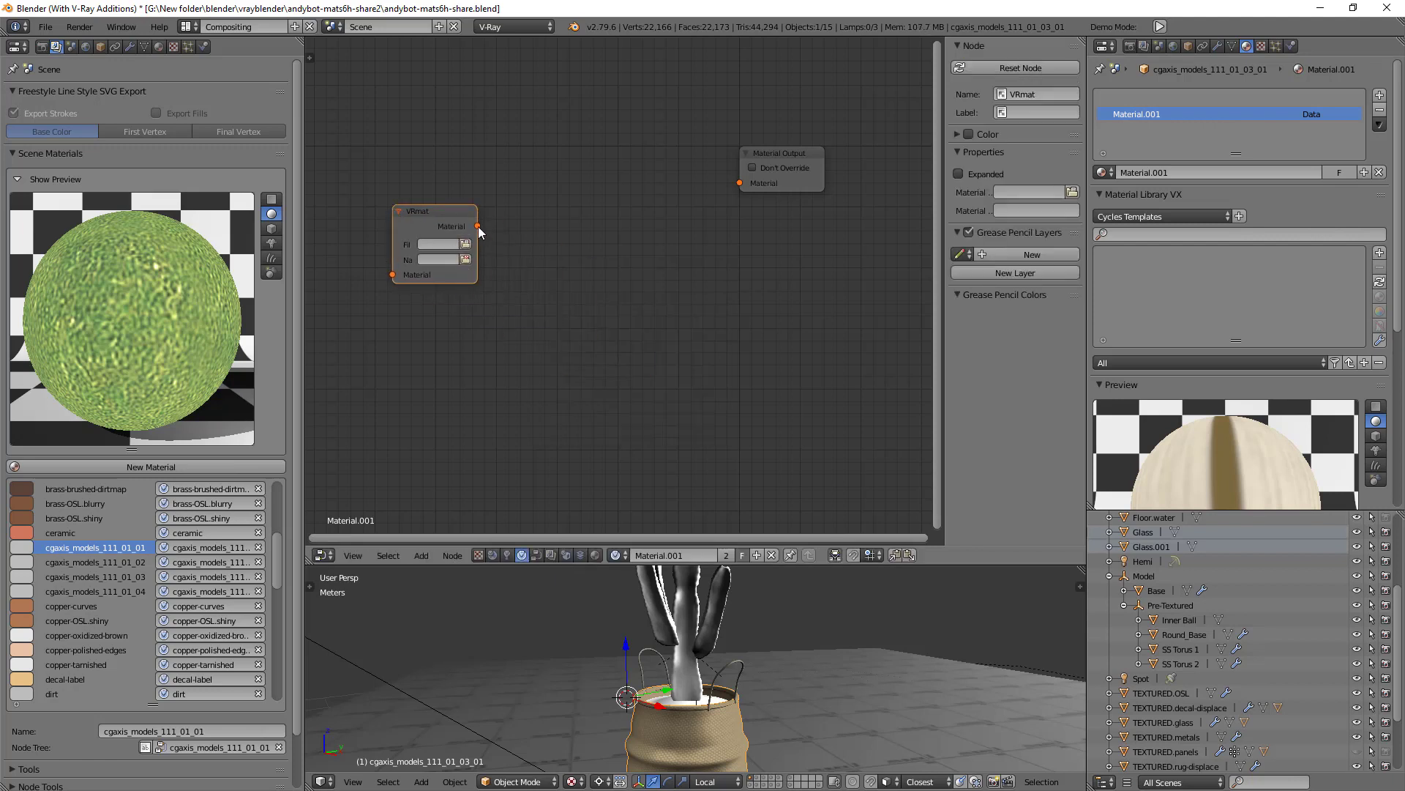
left_click_drag(477, 226, 740, 183)
Load cgaxis_models_111_01_vray.vrscene from the scenes folder as the VRmat node's file.
left_click(466, 245)
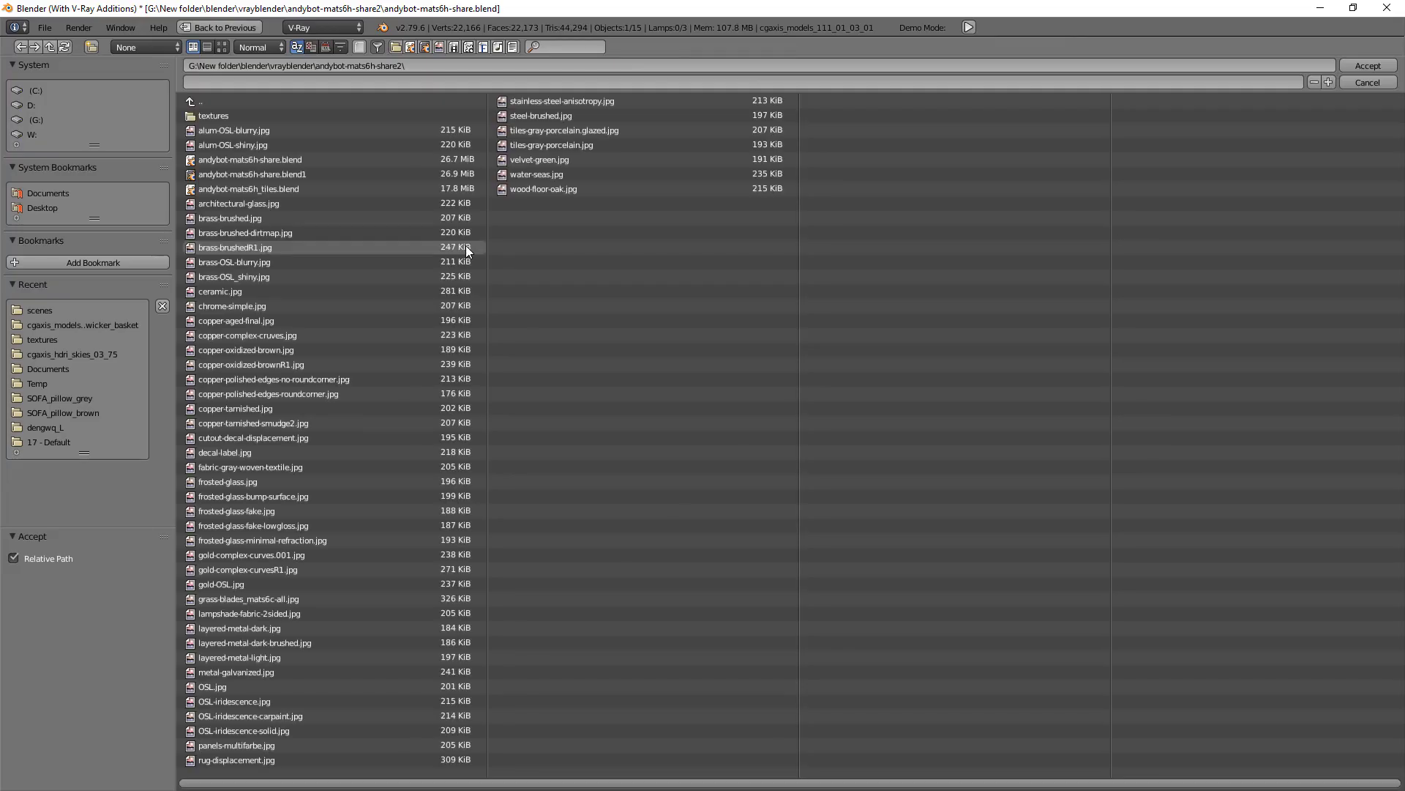
left_click(64, 308)
double_click(256, 117)
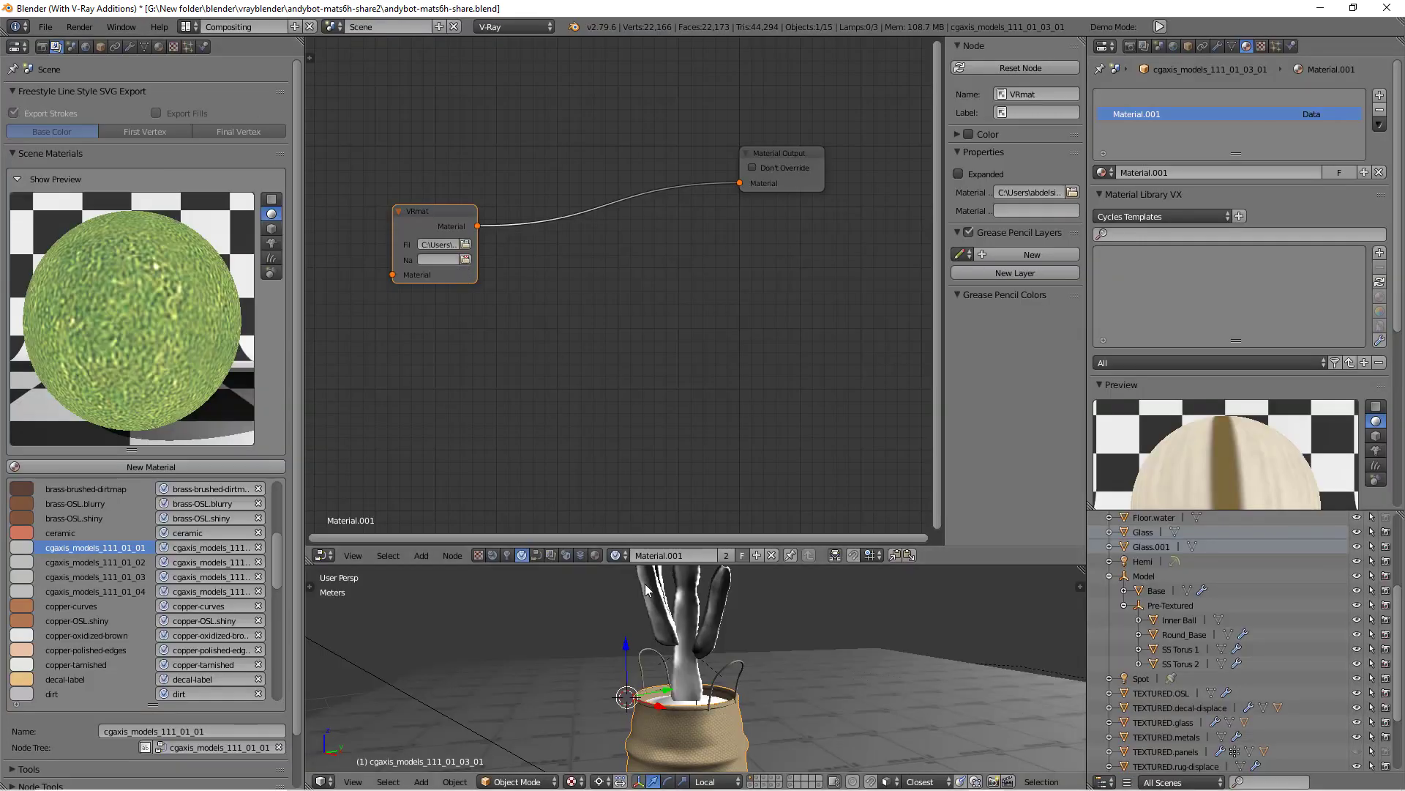
Enlarge the 3D view and assign cgaxis_models_111_01_03@mtl_1 as the material name in the pot's VRmat node.
left_click_drag(801, 563, 801, 359)
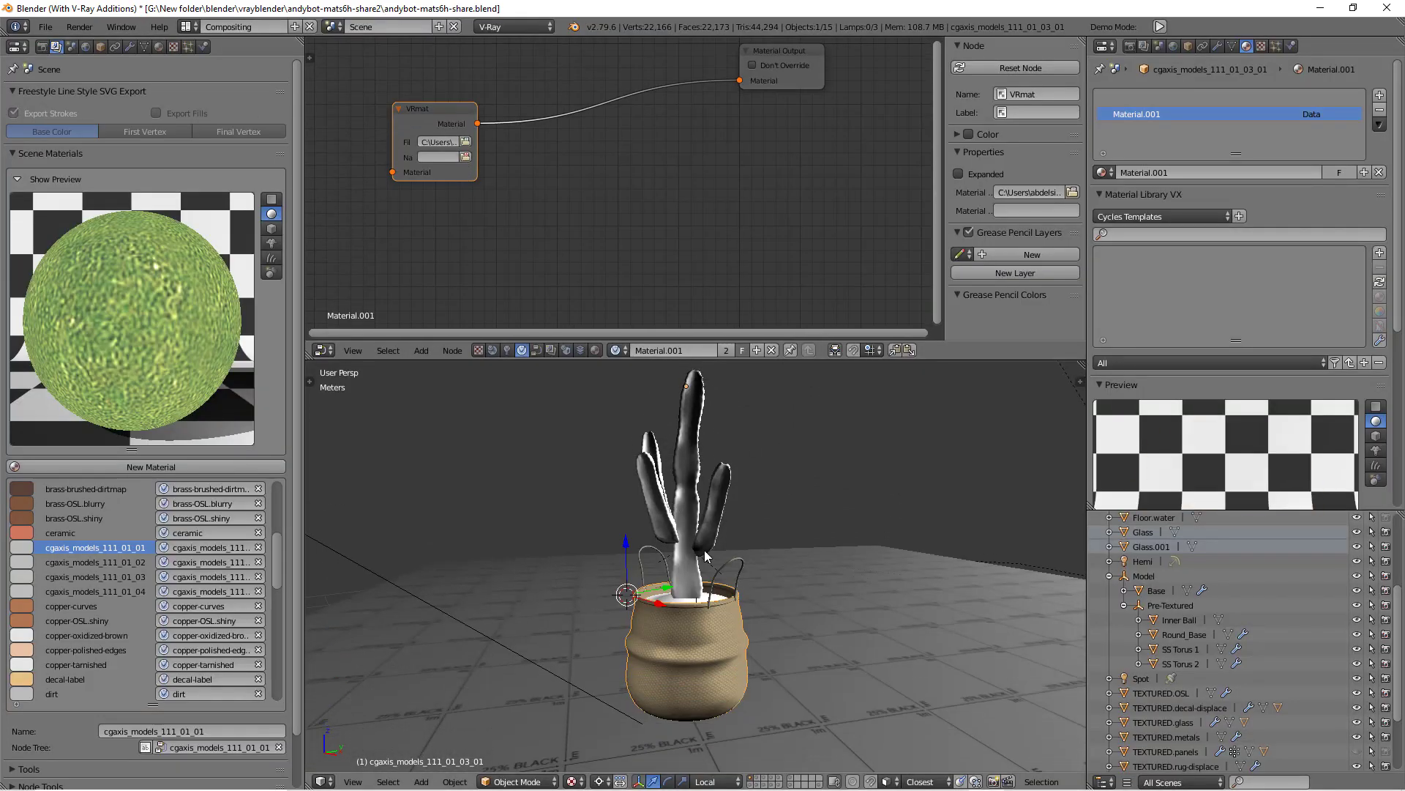
right_click(689, 537)
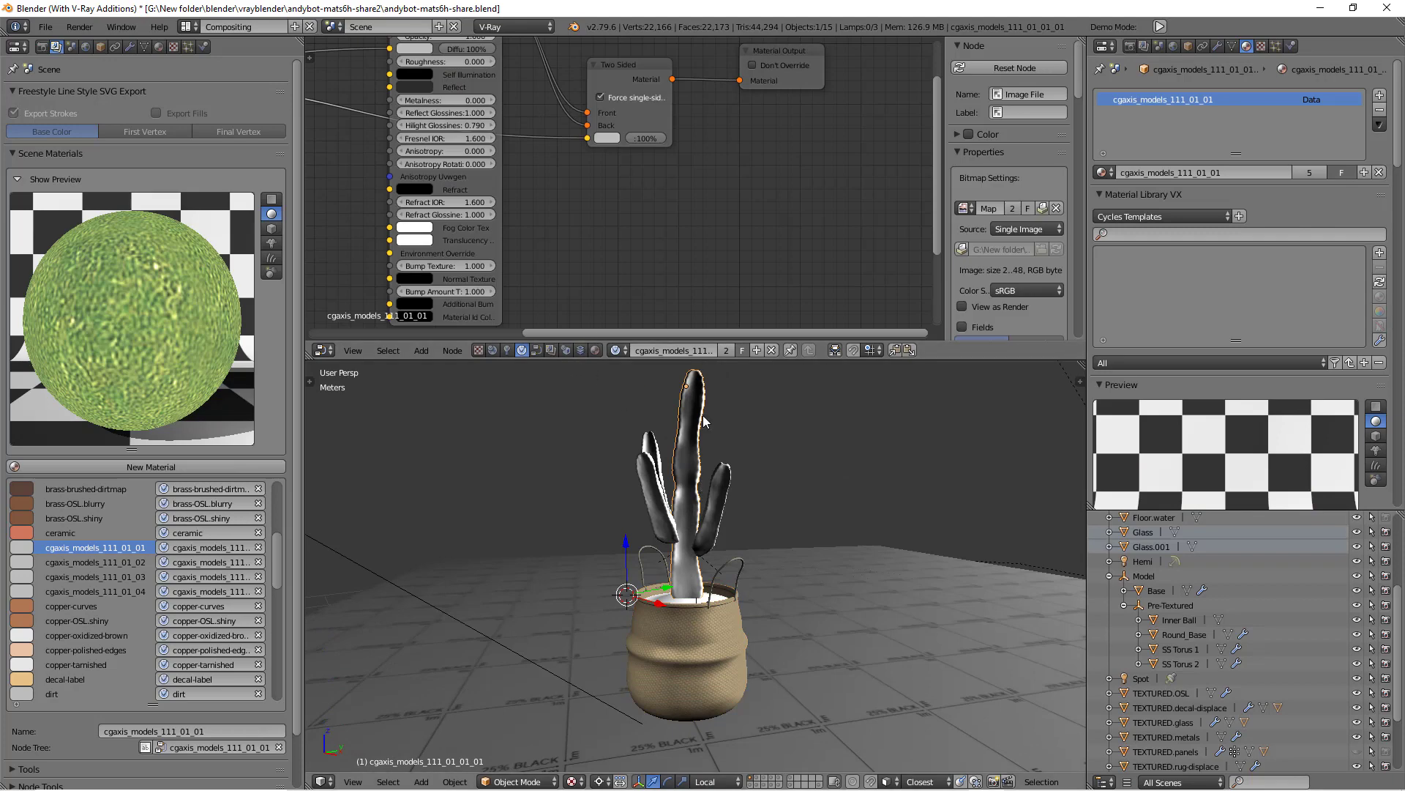
right_click(706, 639)
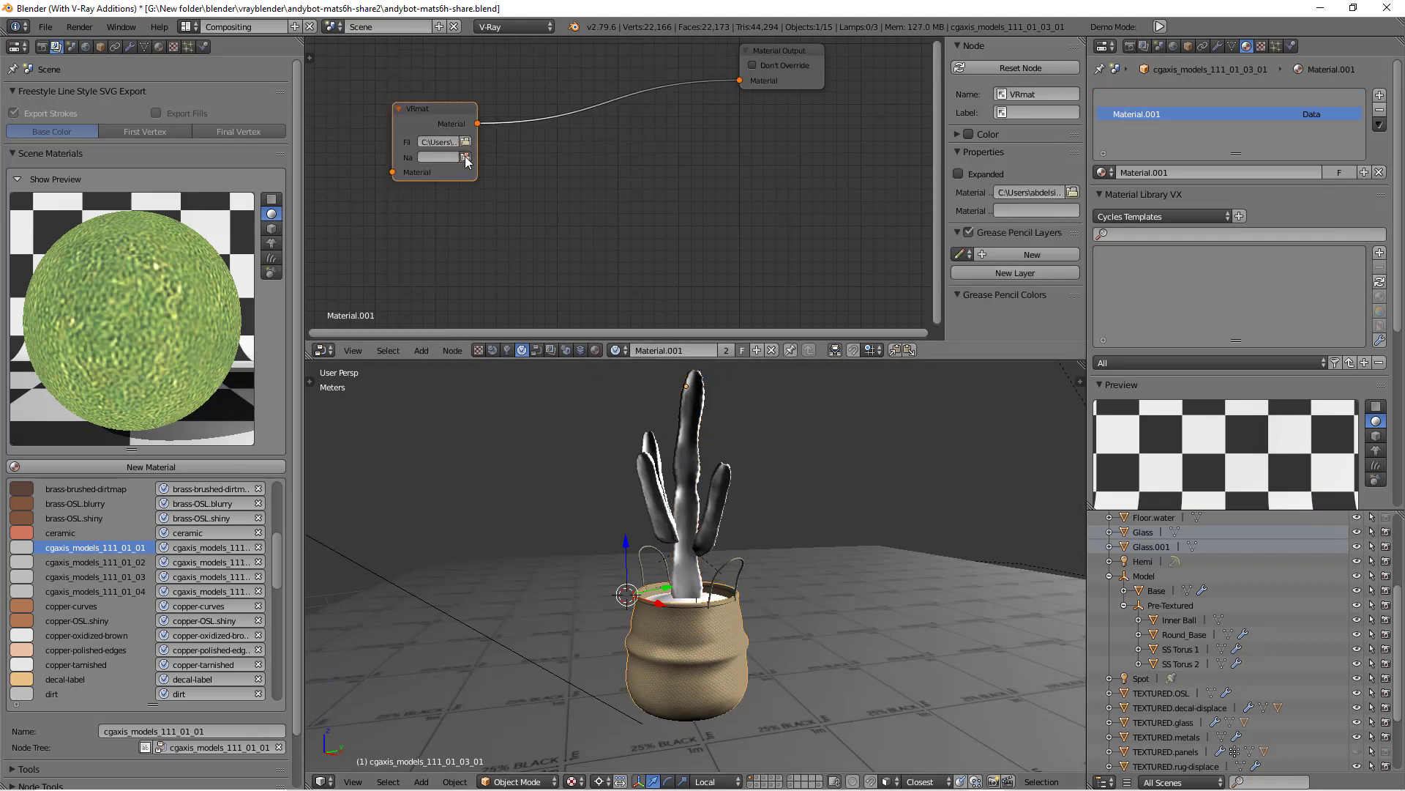
left_click(464, 156)
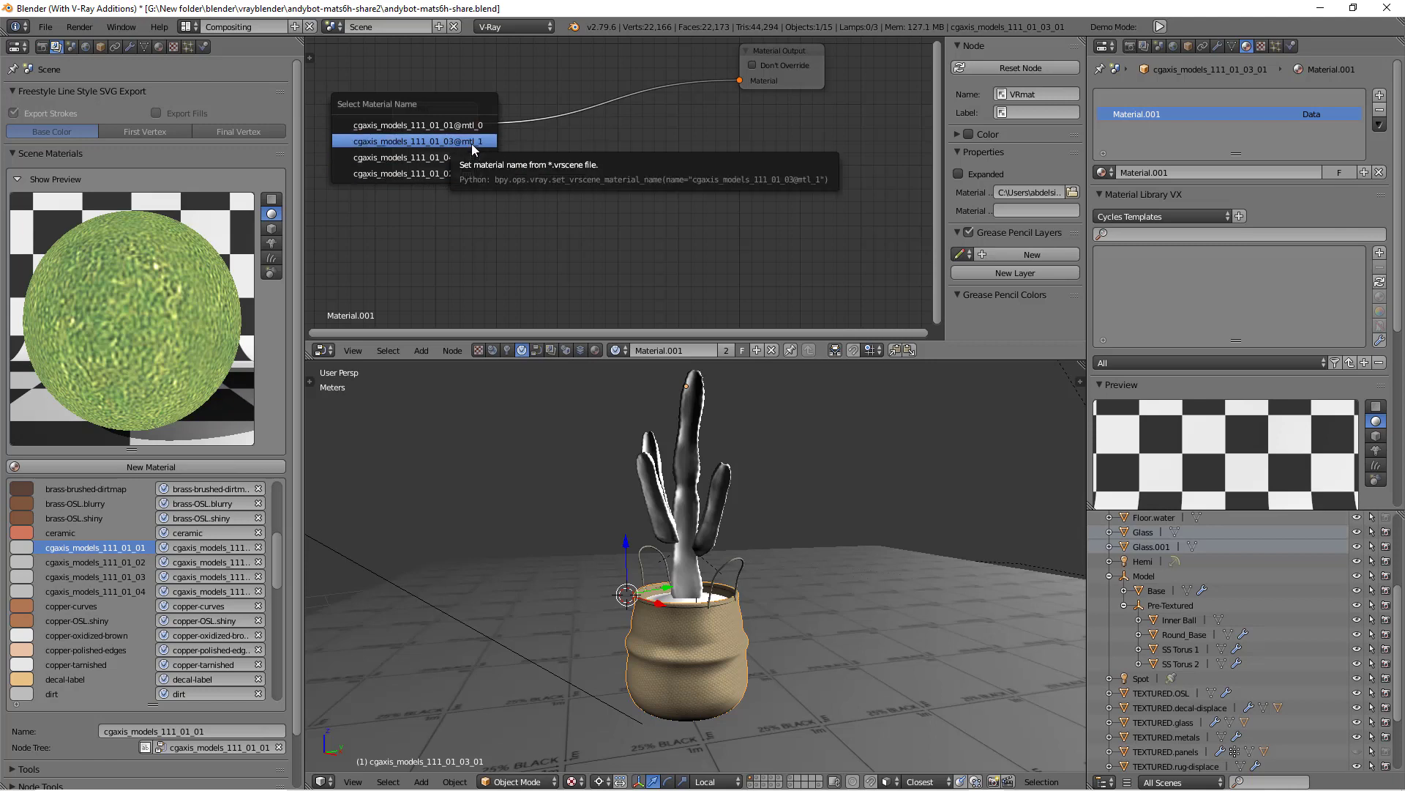
left_click(470, 142)
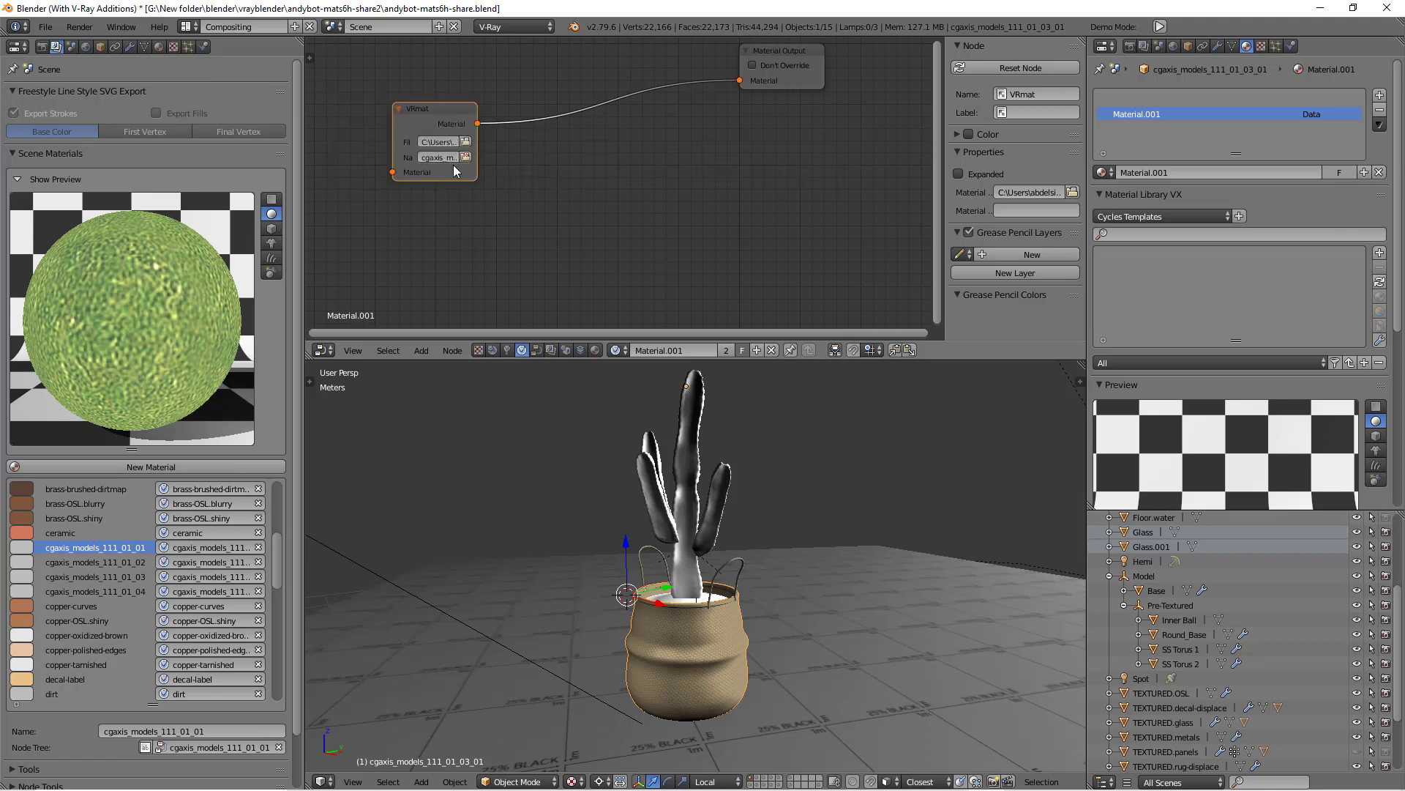
Widen the VRmat node and rename the pot's material as cgaxis_models_111_01_03@mtl_1, matching the node's material name.
left_click_drag(473, 178, 583, 178)
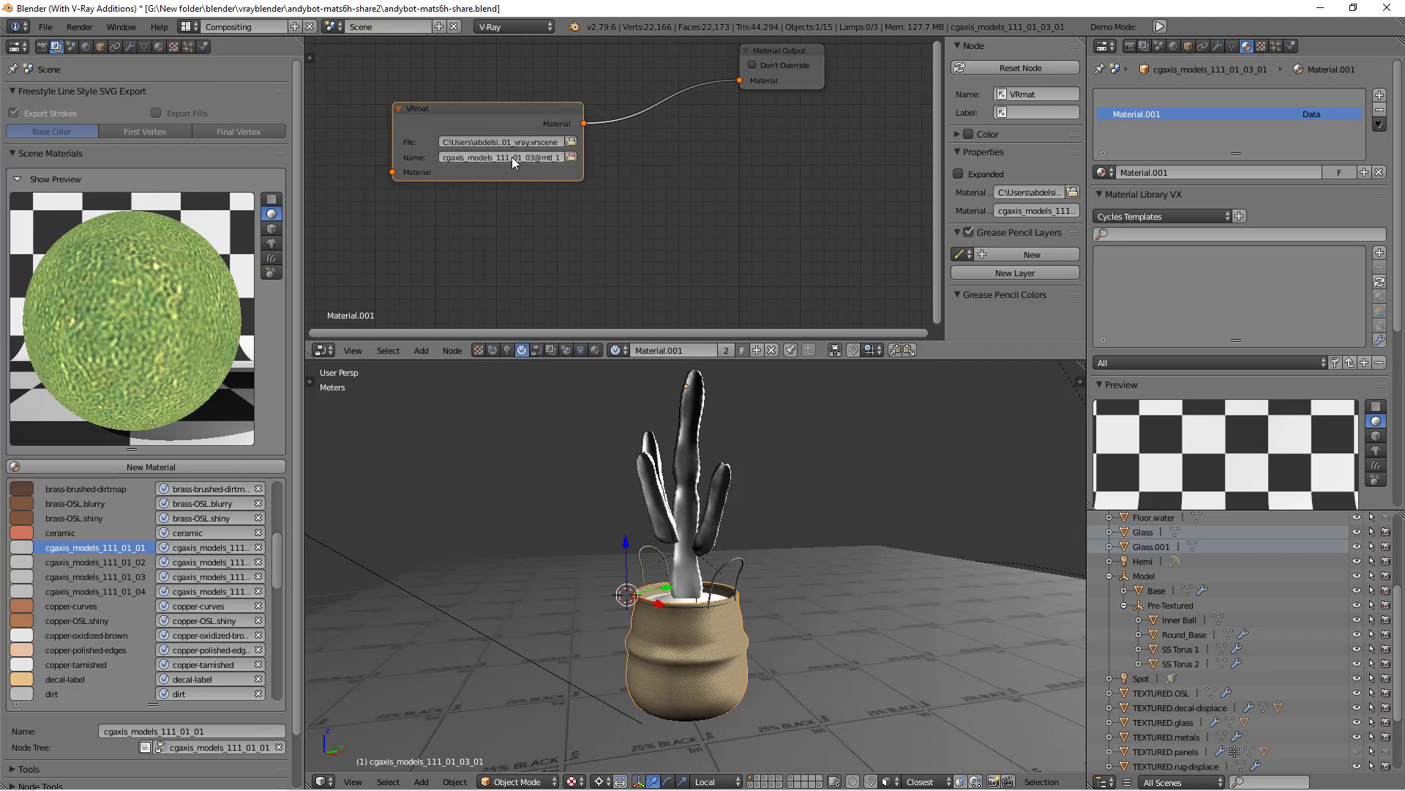
left_click(511, 157)
key("ctrl+c")
left_click(1161, 172)
key("ctrl+v")
key("Return")
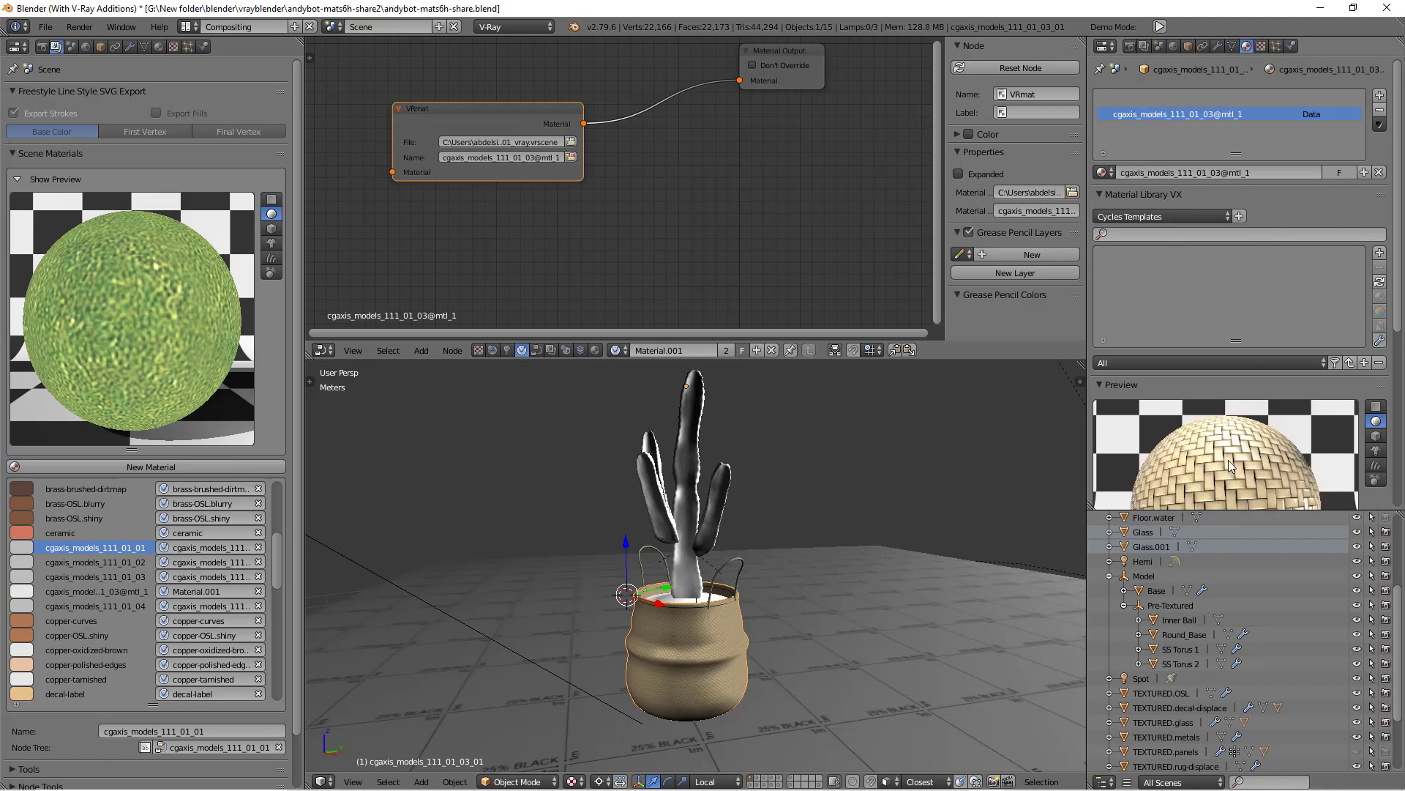
scroll(1228, 460, "down", 5)
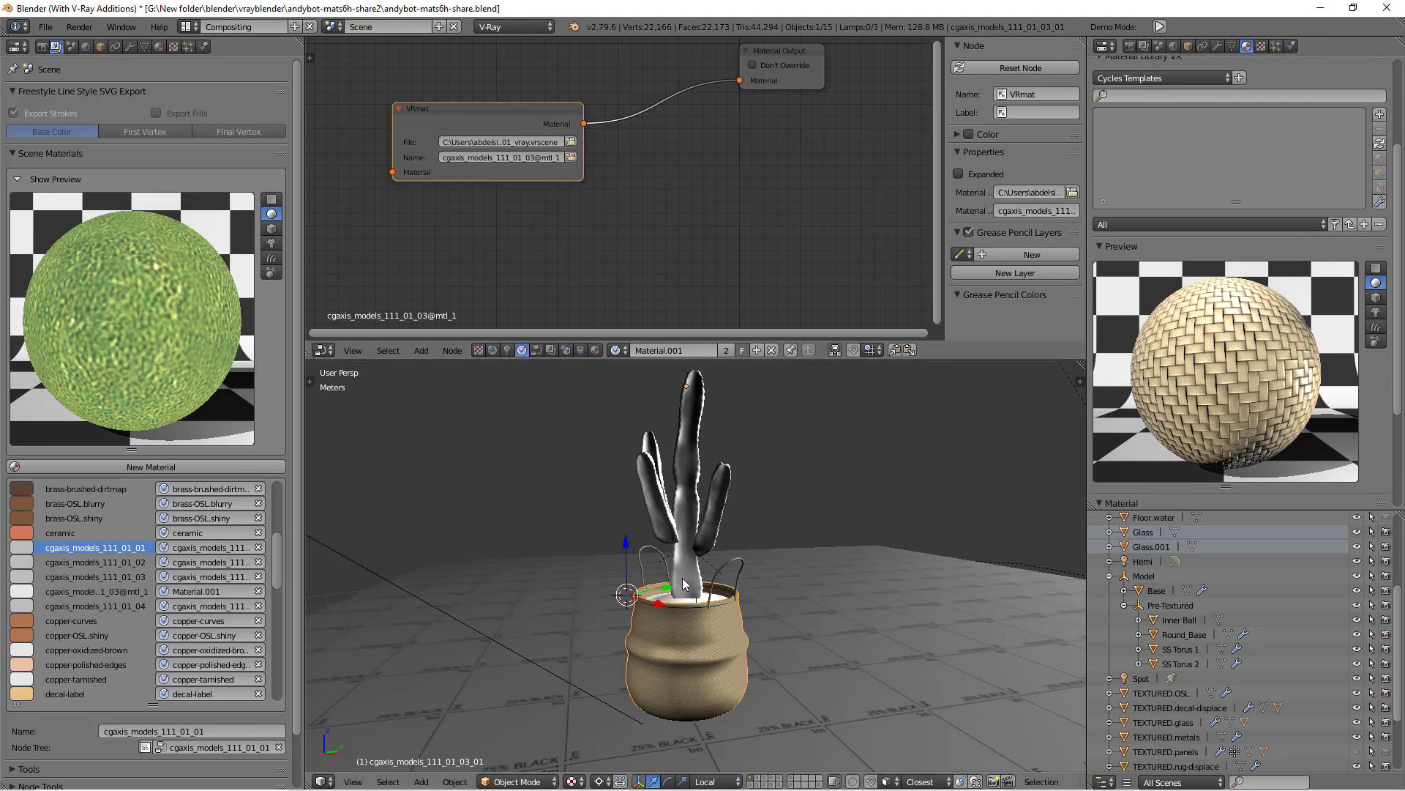
Replace the tall central cactus stem's material with a new one and delete its default Standard Material node.
right_click(685, 487)
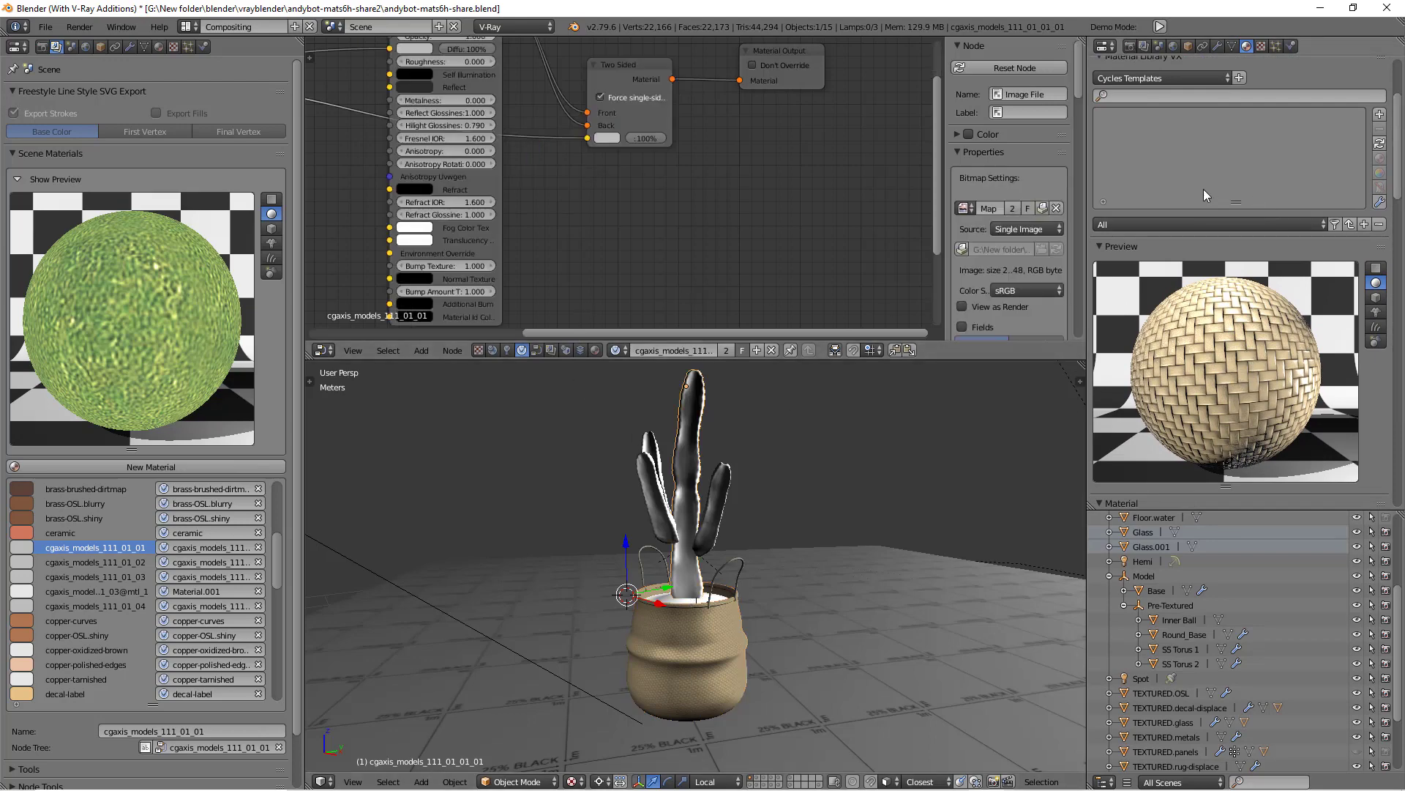
scroll(1295, 450, "up", 5)
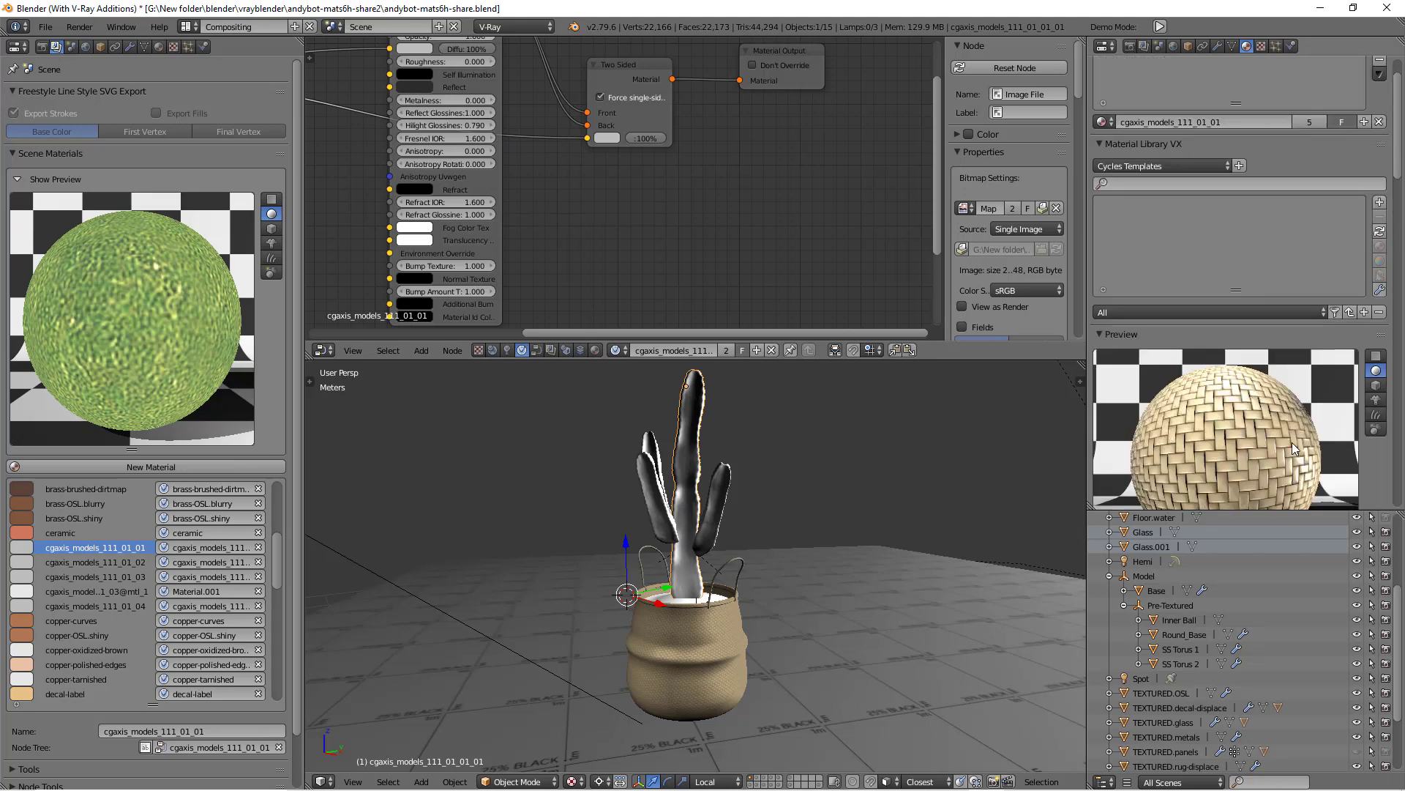
left_click(1379, 172)
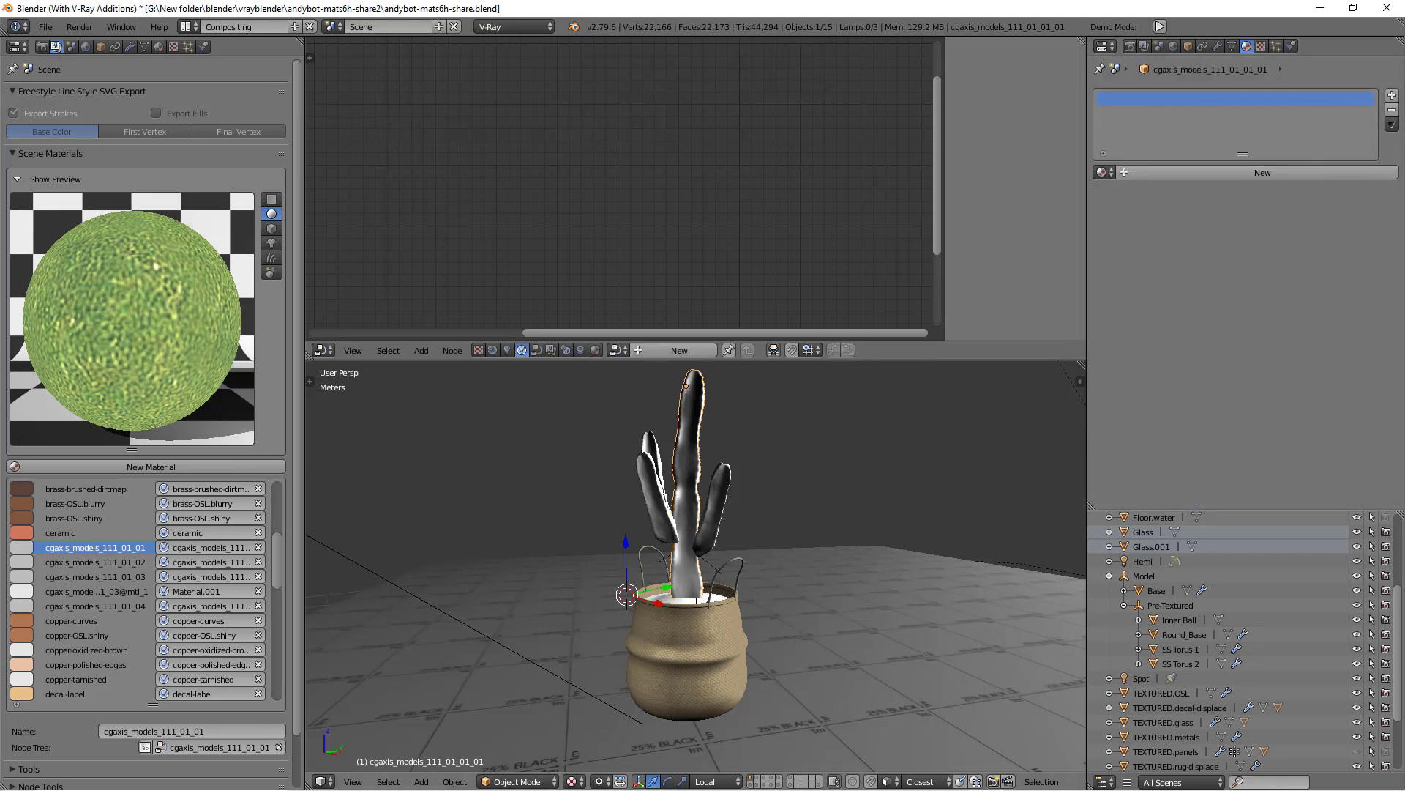
left_click(1258, 175)
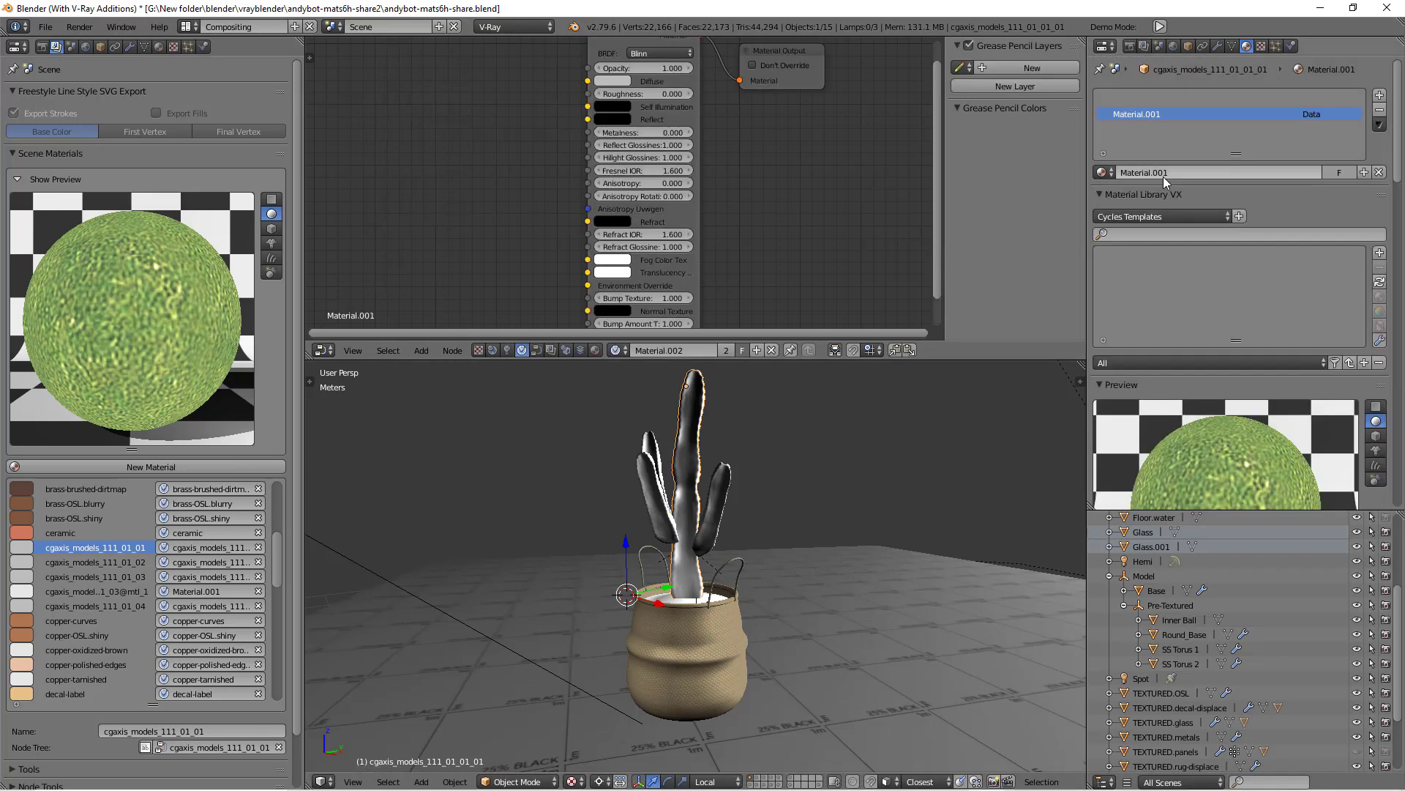
key("x")
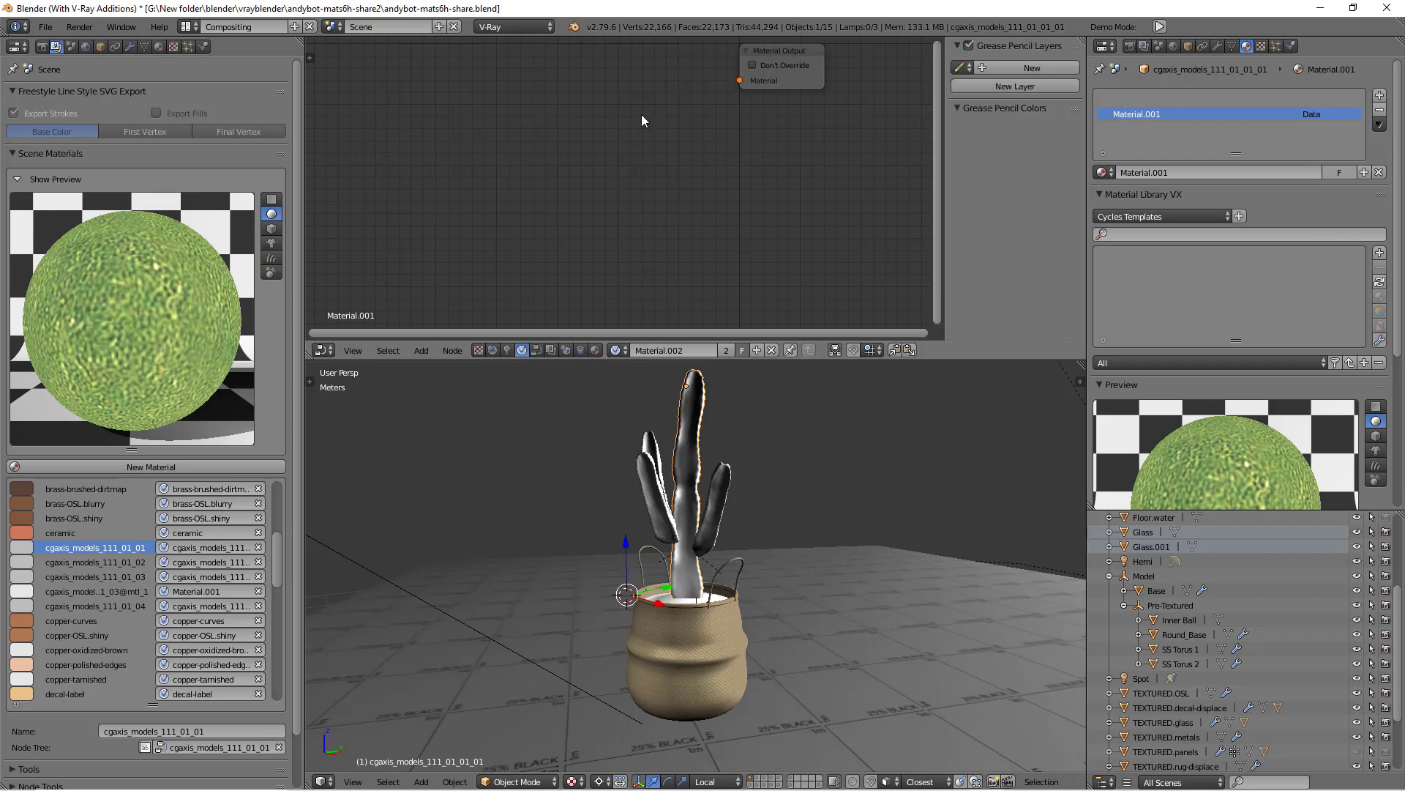
Add a VRmat node to the cactus stem's material and connect it to the Material Output.
key("shift+a")
left_click(640, 115)
type("vrm")
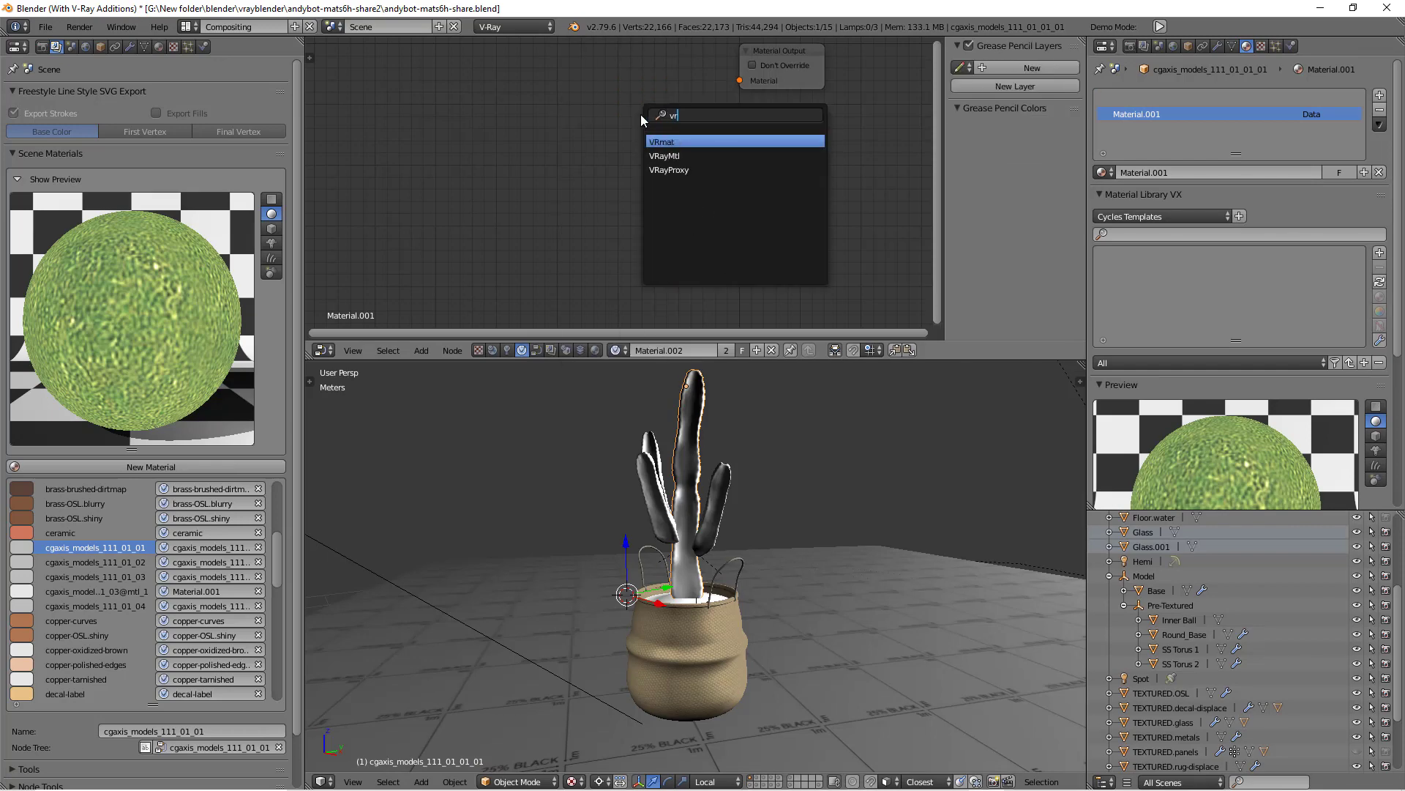
left_click(664, 141)
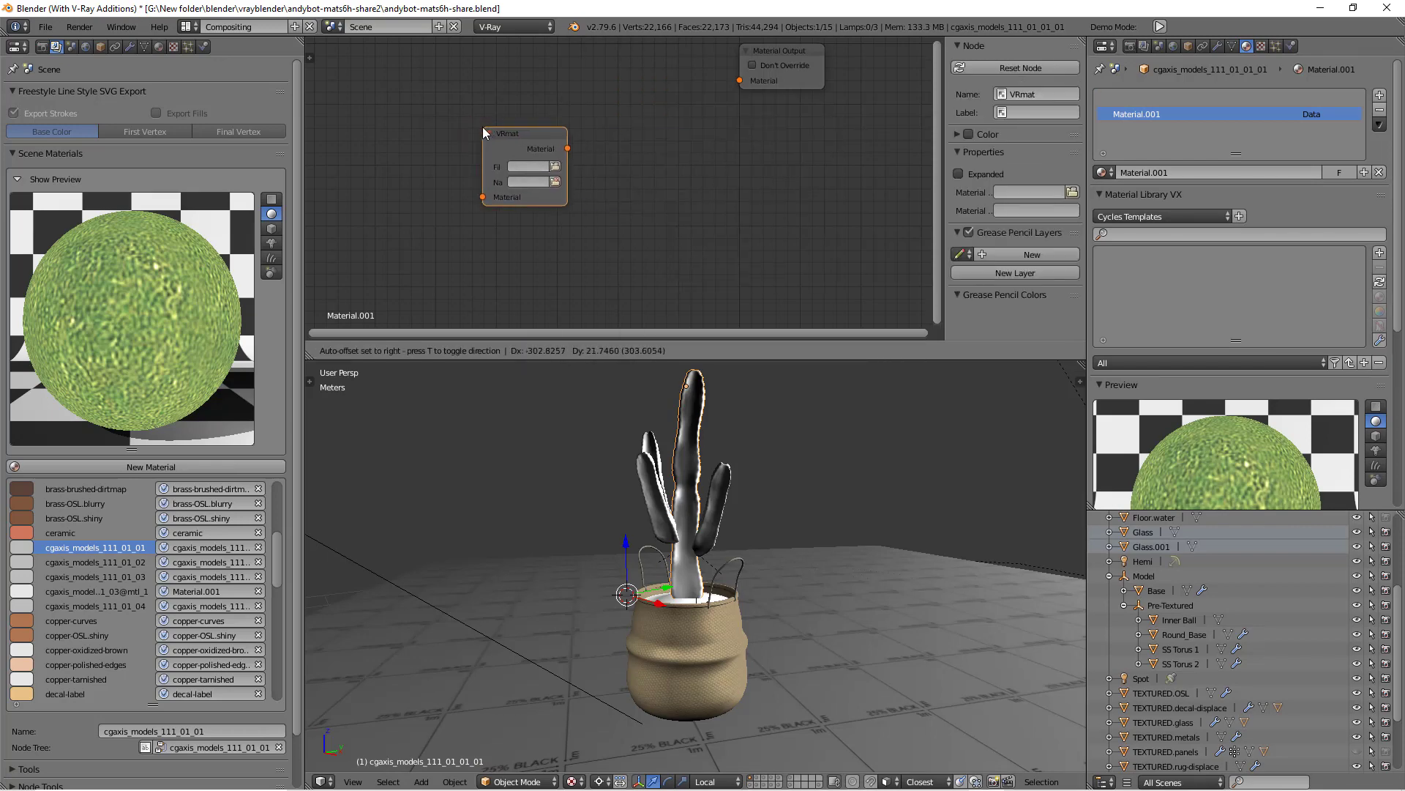
left_click(484, 128)
left_click_drag(568, 149, 695, 127)
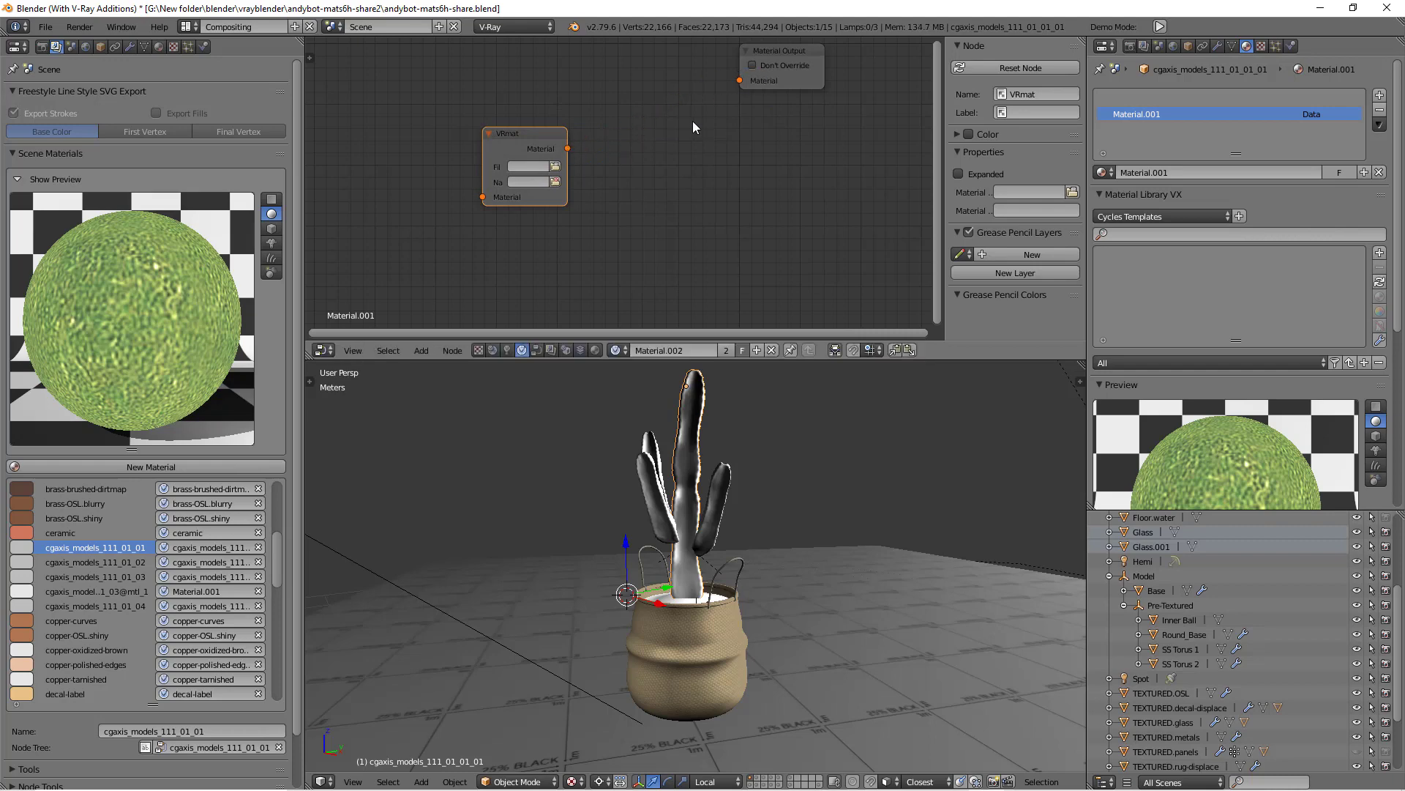
left_click_drag(568, 149, 740, 80)
Load cgaxis_models_111_01_vray.vrscene from the scenes folder into the stem's VRmat node and choose cgaxis_models_111_01_01@mtl_0 as its material name.
left_click(556, 166)
left_click(70, 311)
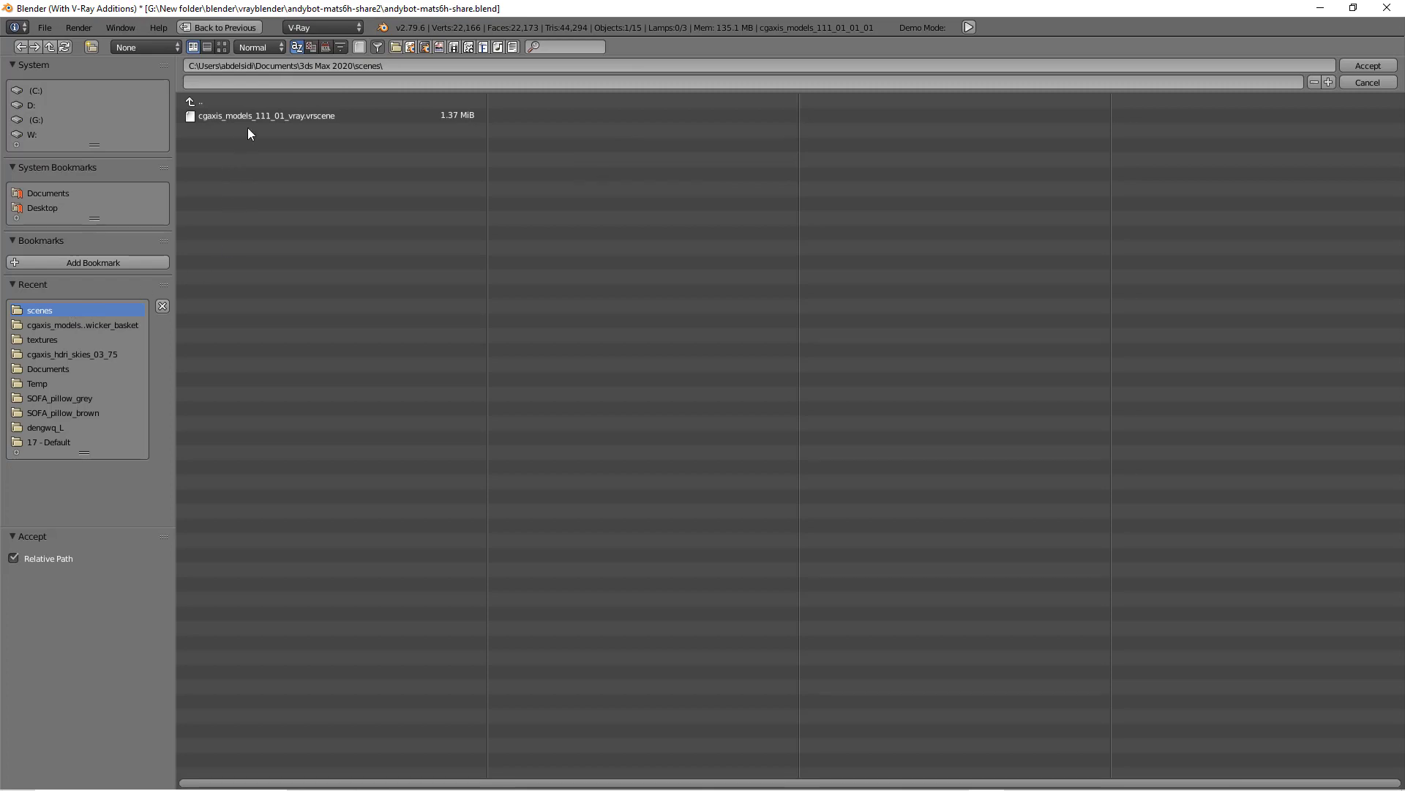
double_click(256, 117)
left_click(554, 182)
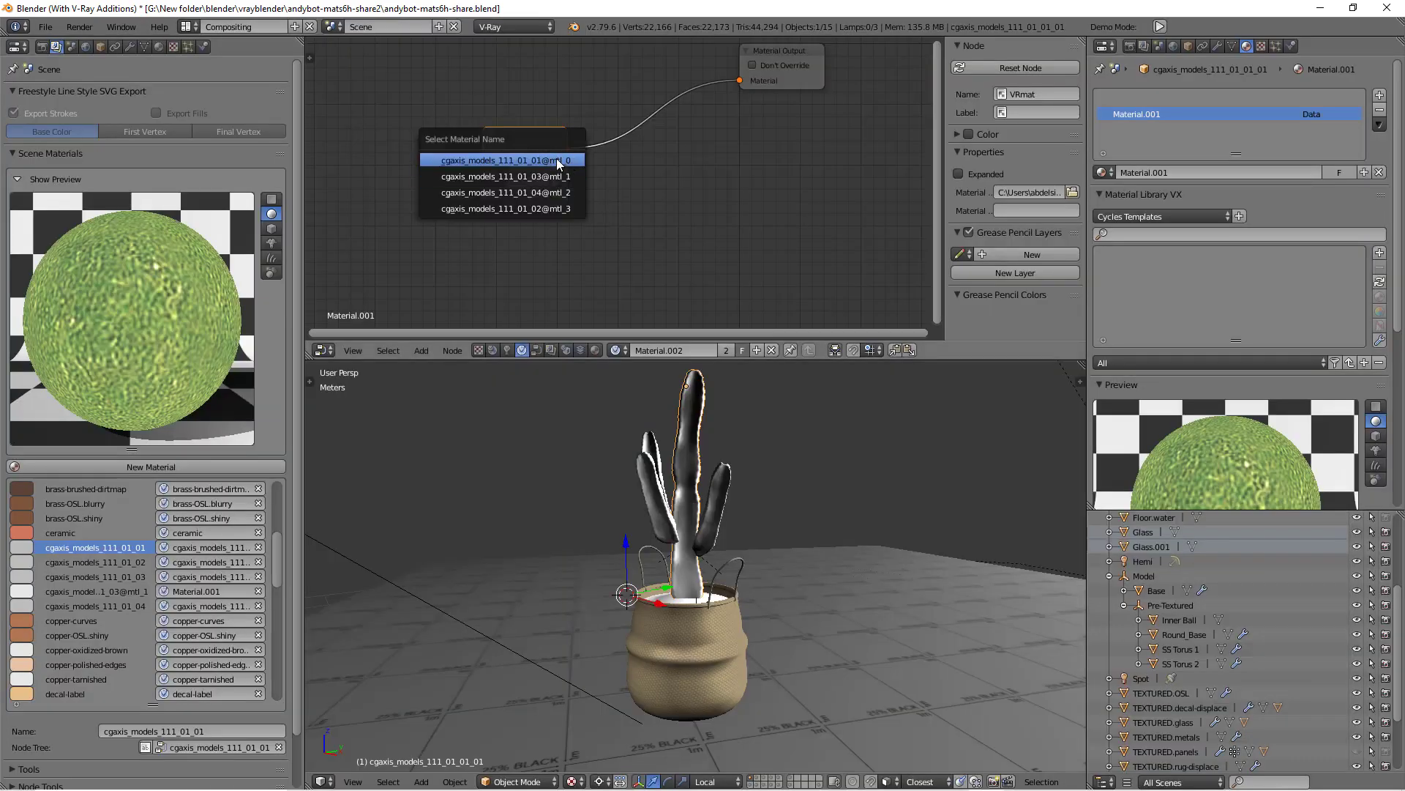
left_click(538, 159)
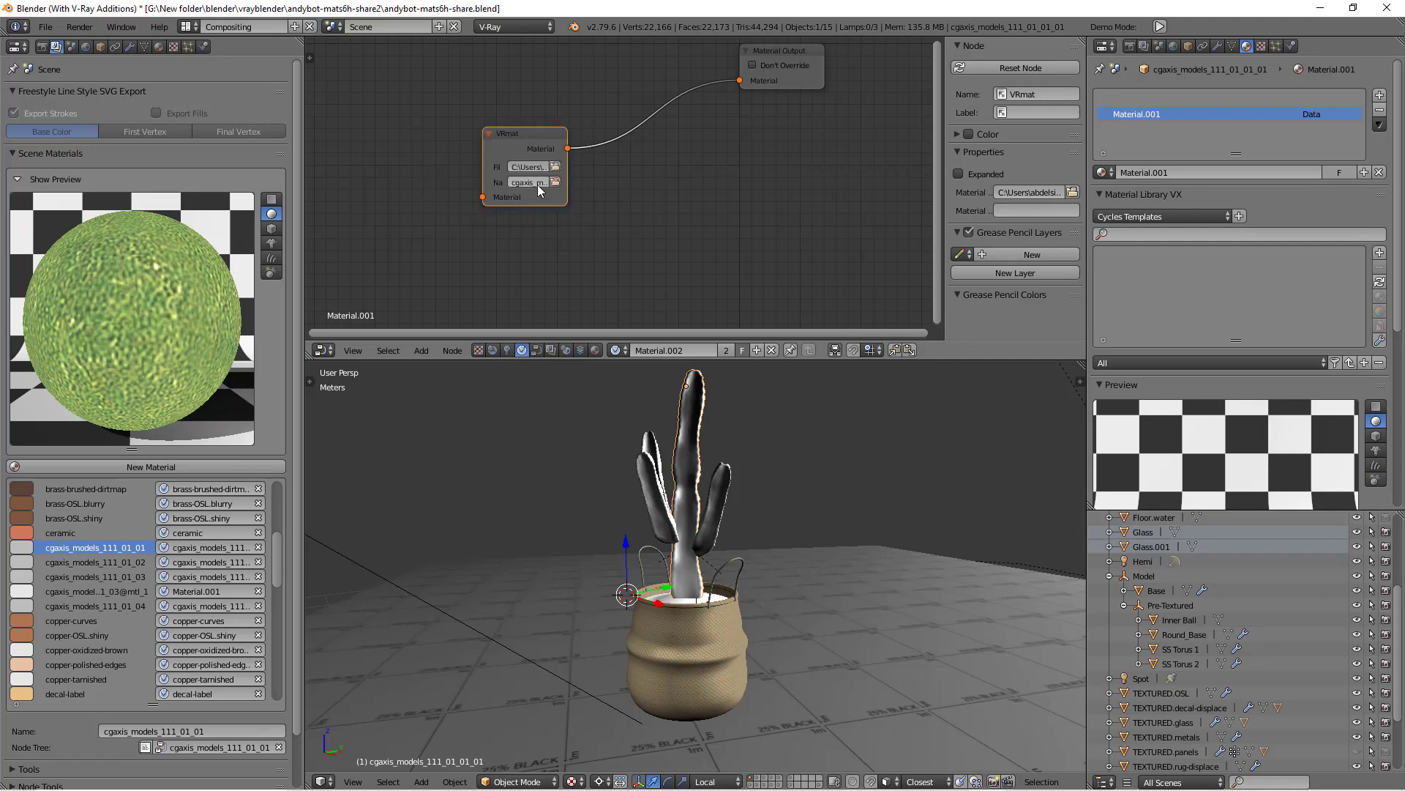
Rename the cactus stem's material as cgaxis_models_111_01_01@mtl_0 and enlarge the properties area to show the full material preview.
left_click(1157, 171)
type("cgaxis_models_111_01_01@mtl_0")
key("Return")
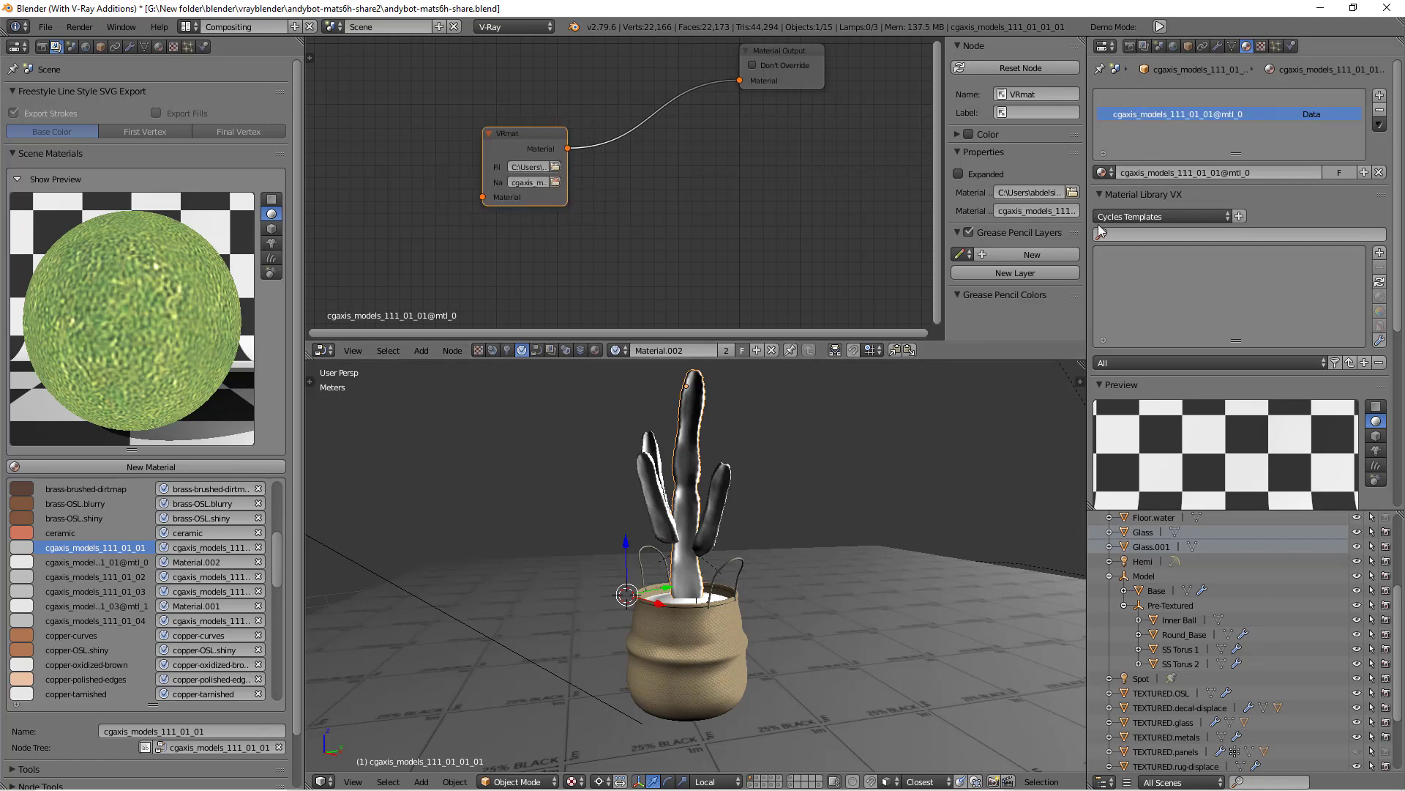
left_click_drag(1240, 510, 1240, 631)
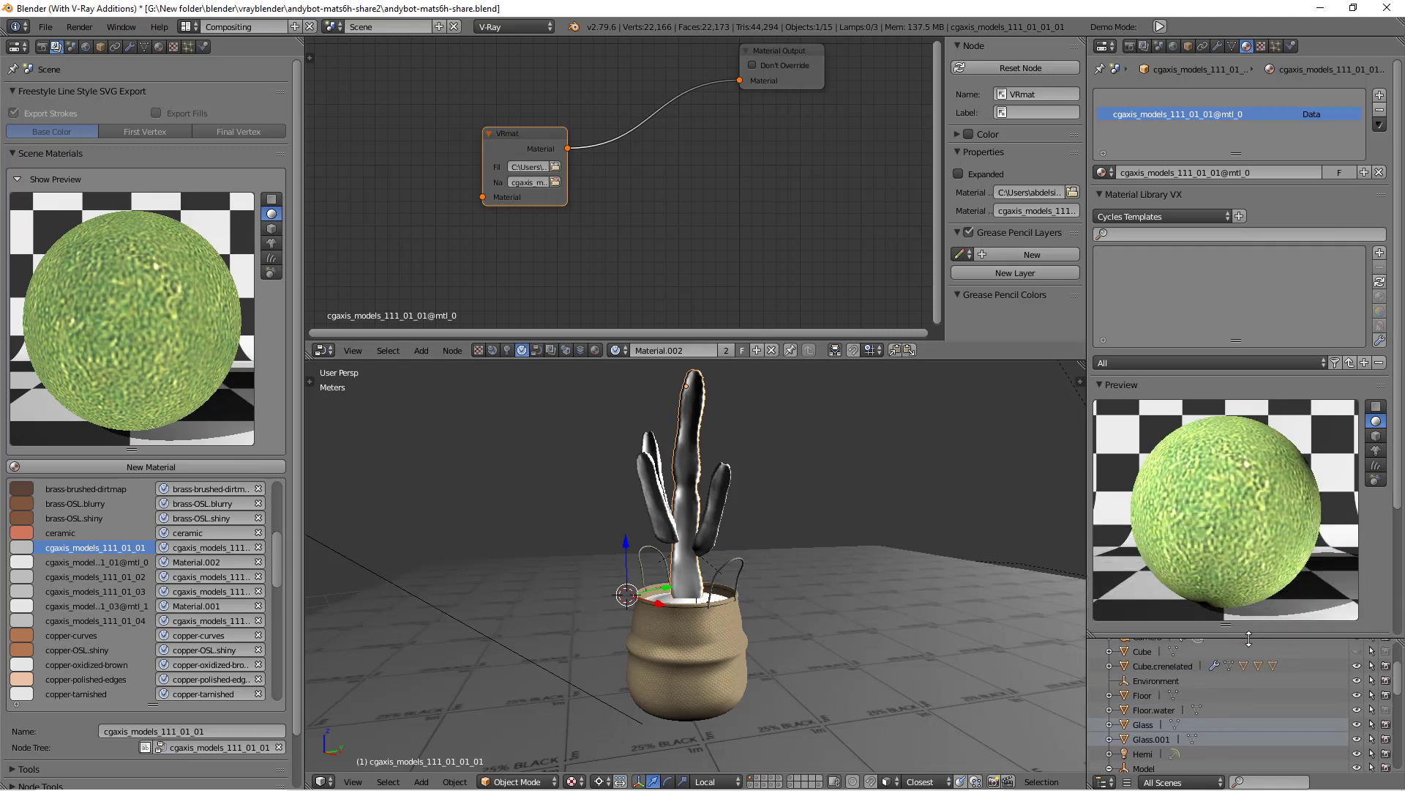
Replace the material of the soil inside the pot with a new one and delete its default Standard Material node.
mouse_move(699, 605)
middle_mouse_down()
mouse_move(699, 571)
mouse_move(696, 681)
mouse_move(683, 605)
middle_mouse_up()
right_click(678, 600)
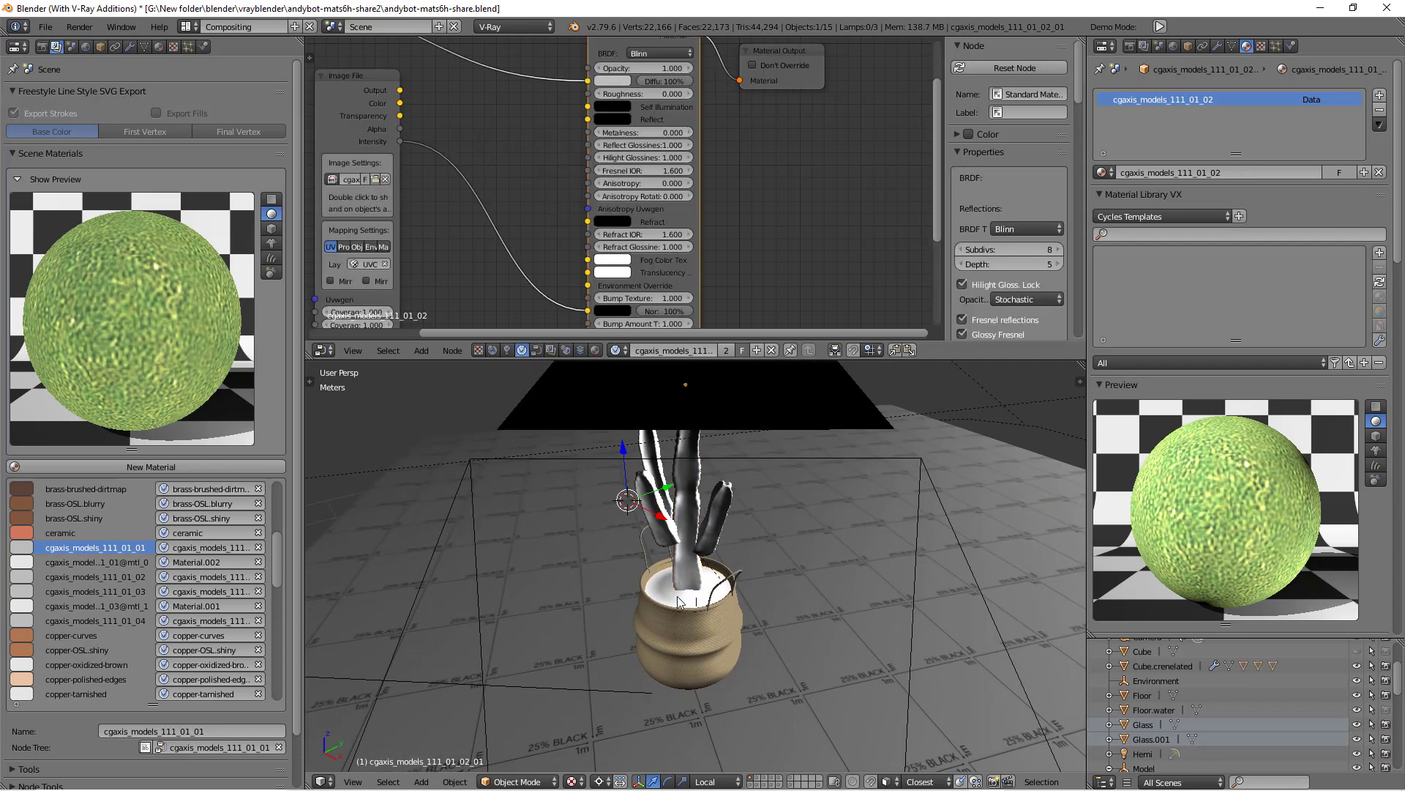
left_click(1379, 172)
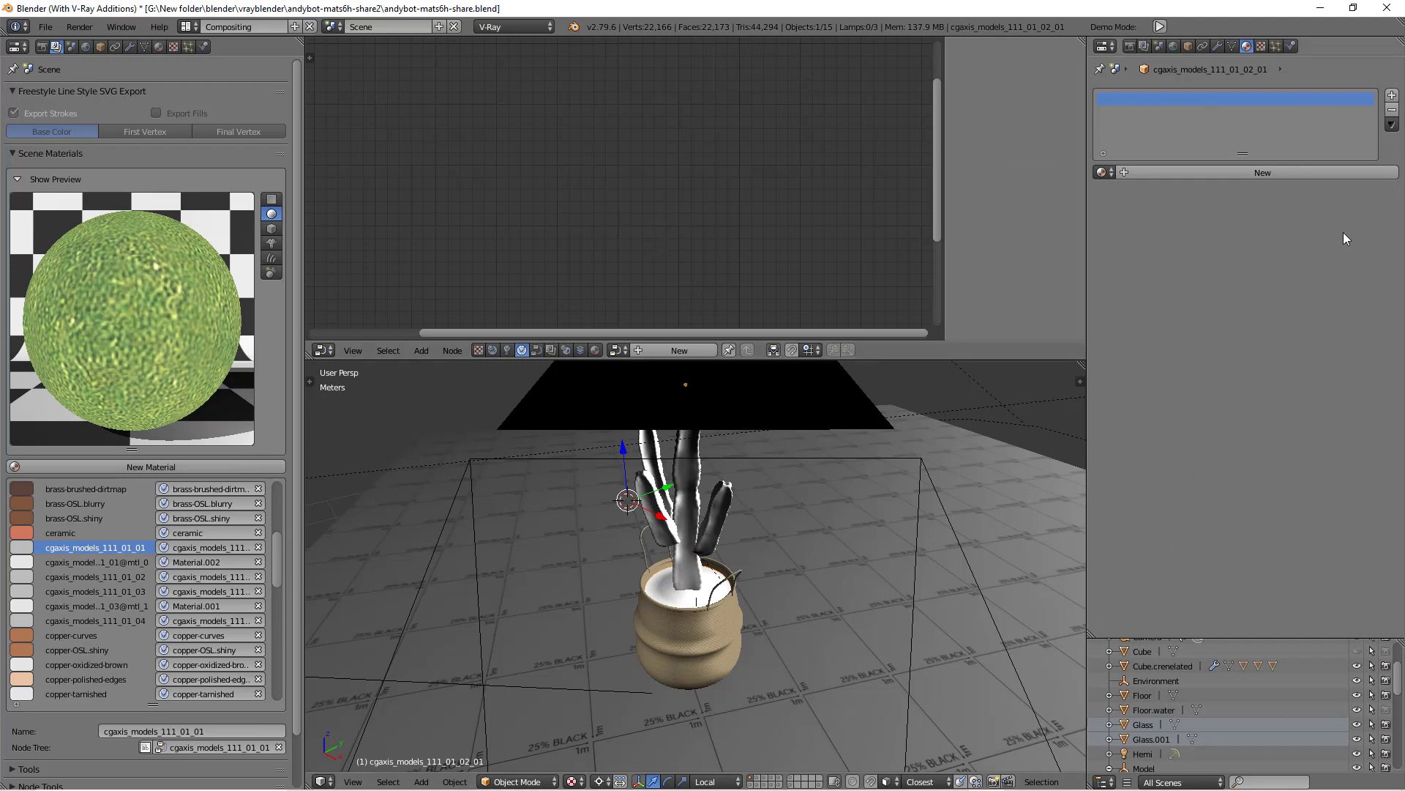
key("ctrl+z")
key("n")
key("x")
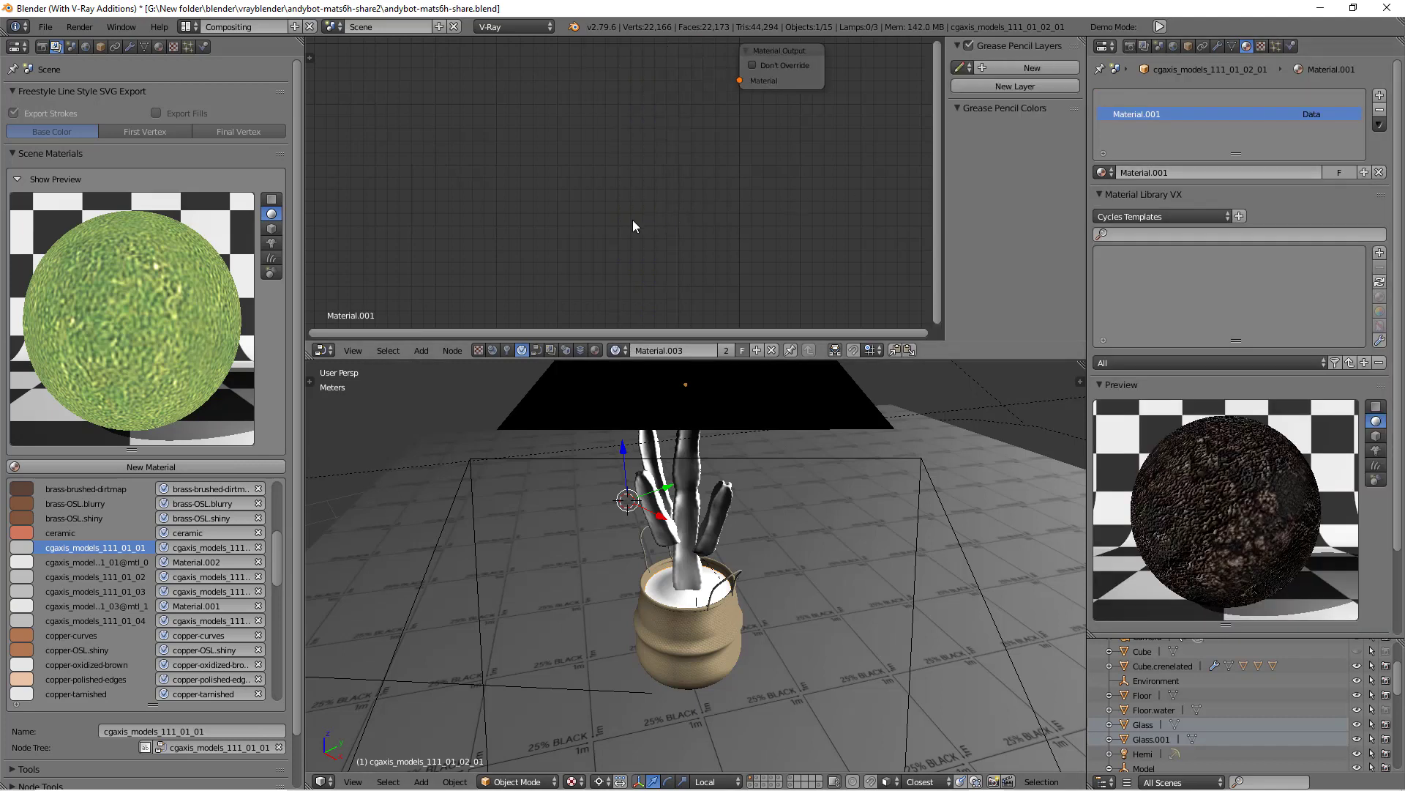
key("shift+a")
left_click(565, 229)
type("vrmat")
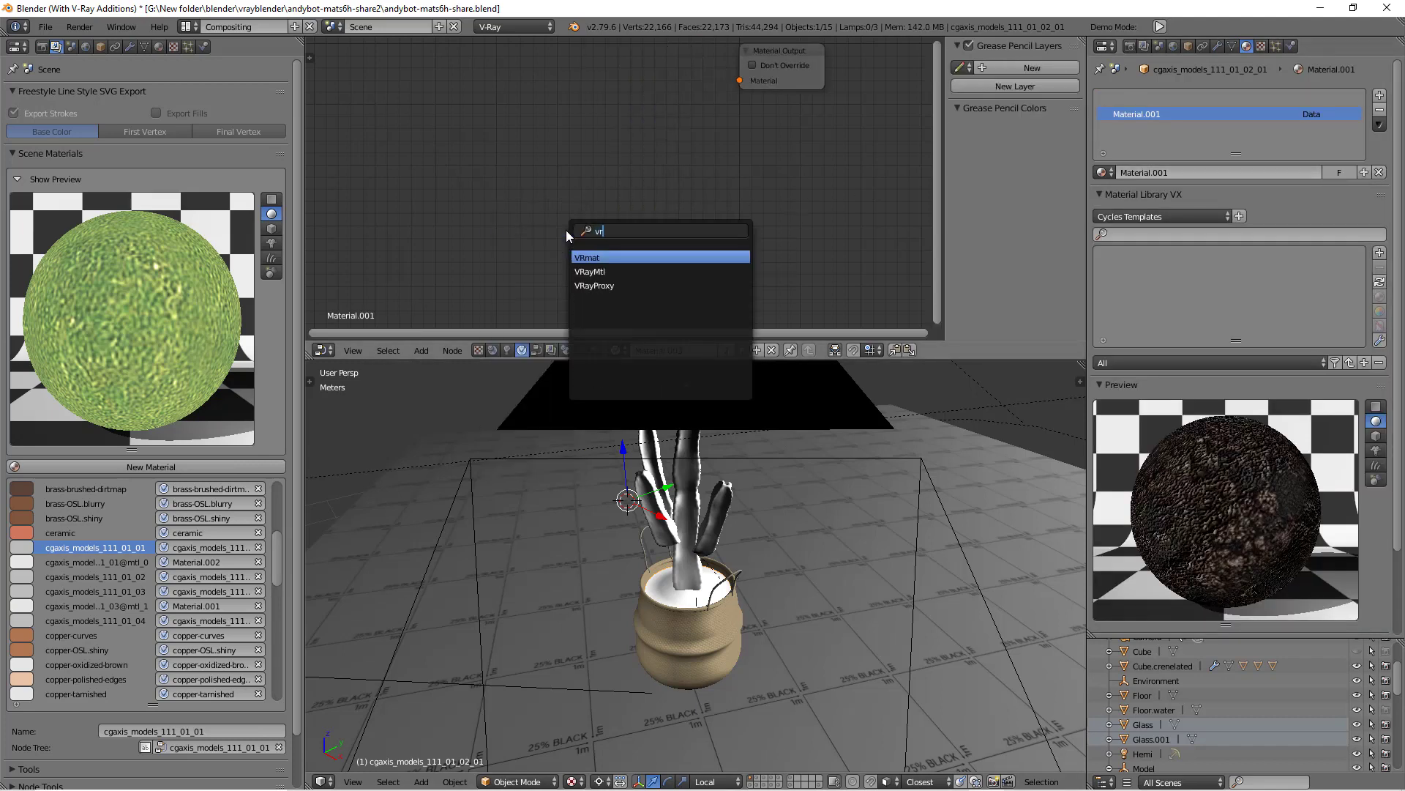
left_click(588, 256)
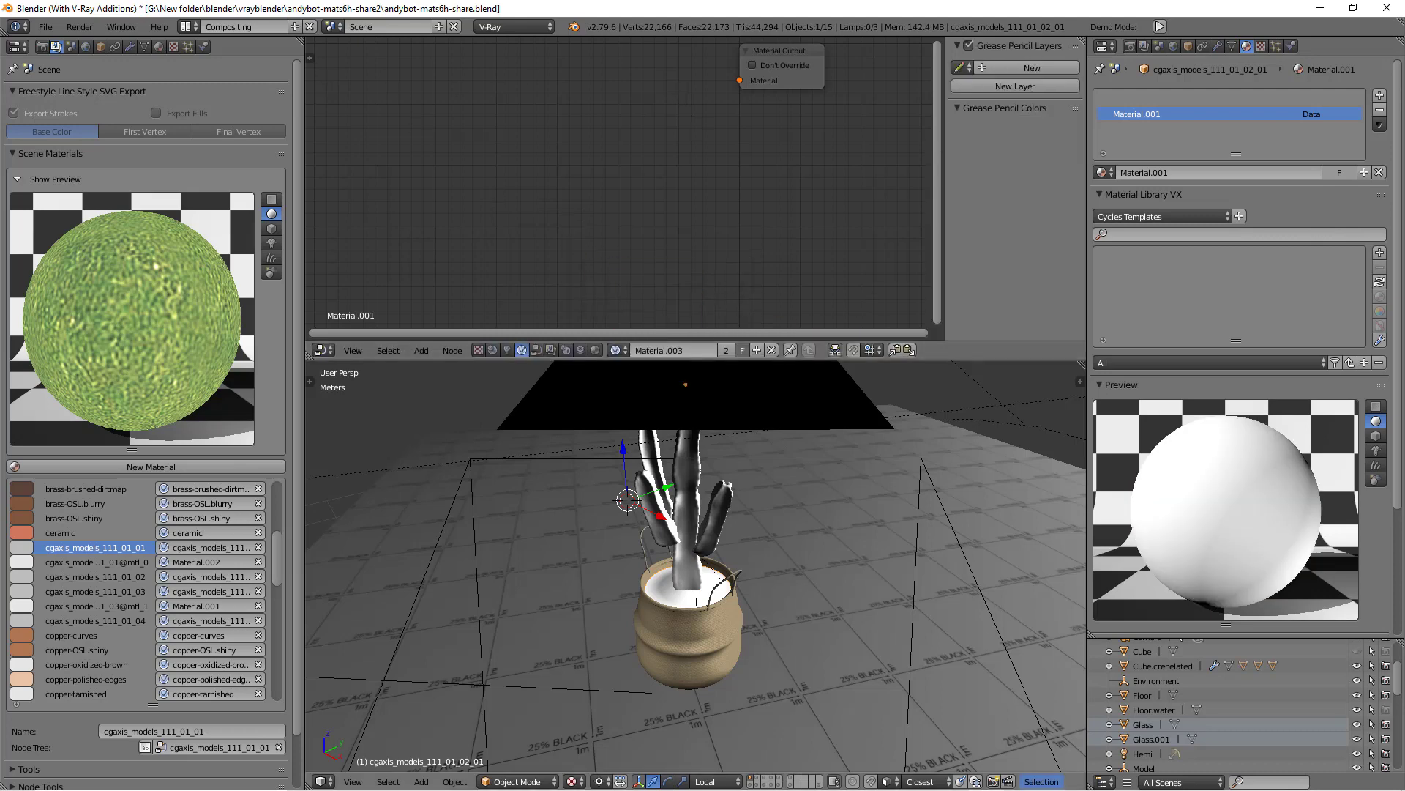
mouse_move(1039, 787)
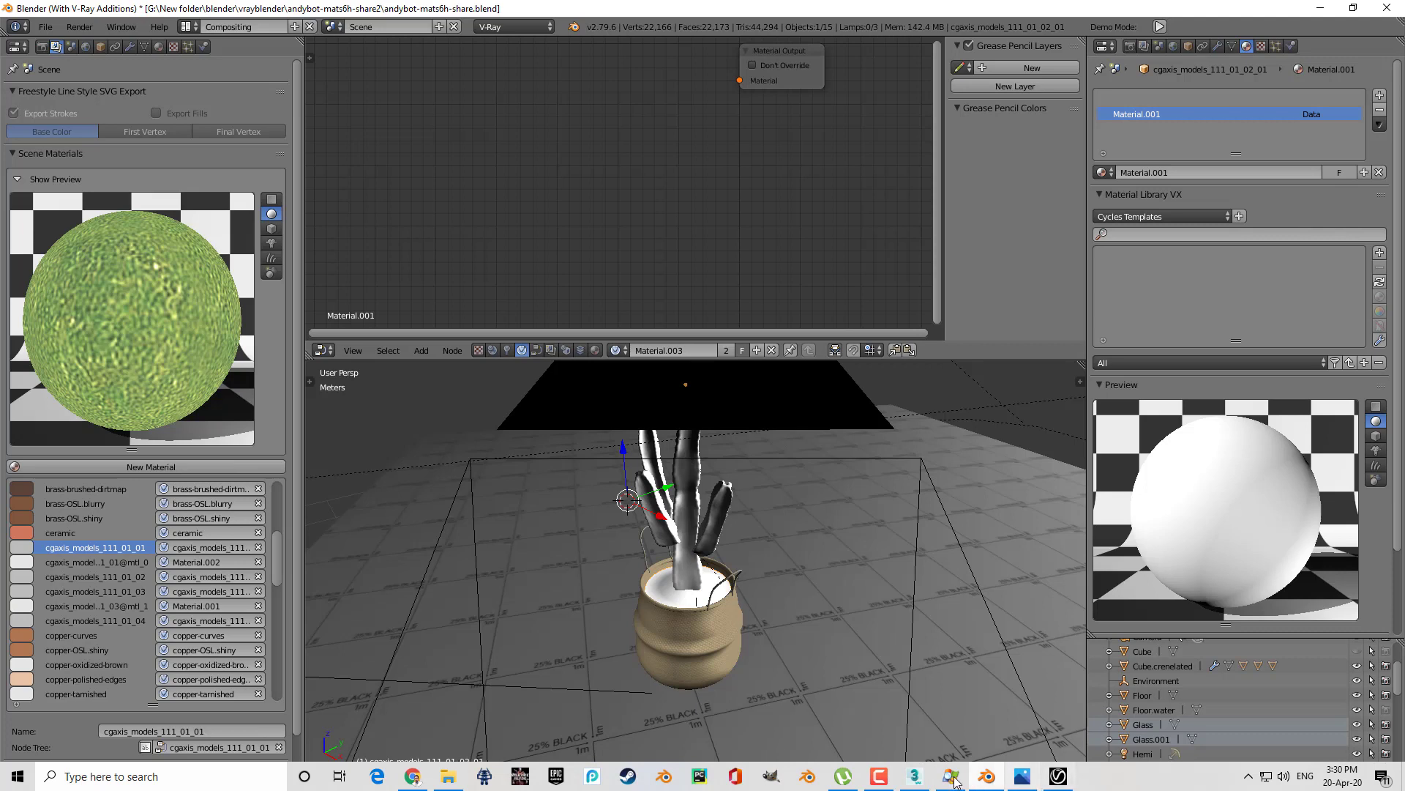
left_click(1023, 781)
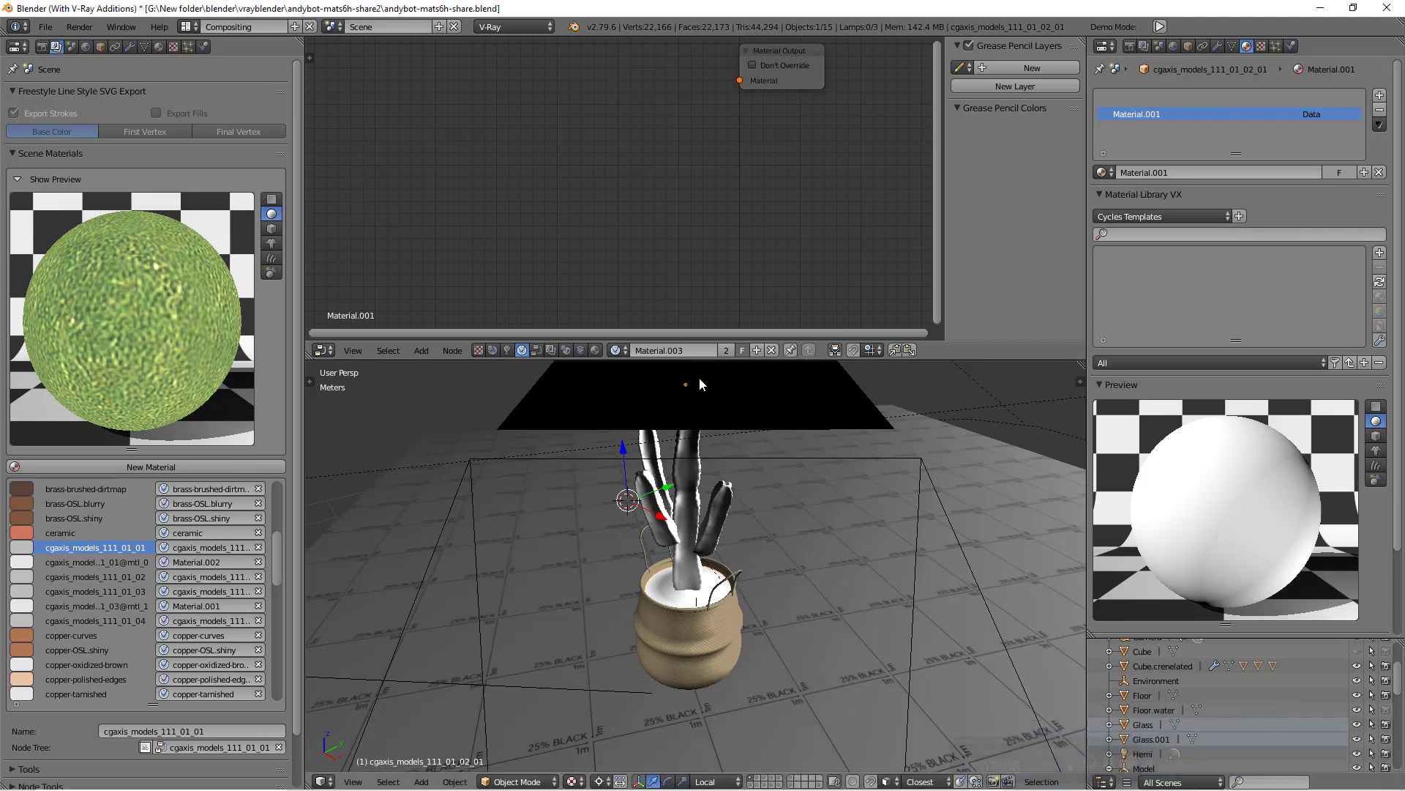
Add a VRmat node to the soil's material and connect it to the Material Output.
scroll(674, 271, "down", 4)
scroll(693, 270, "up", 3)
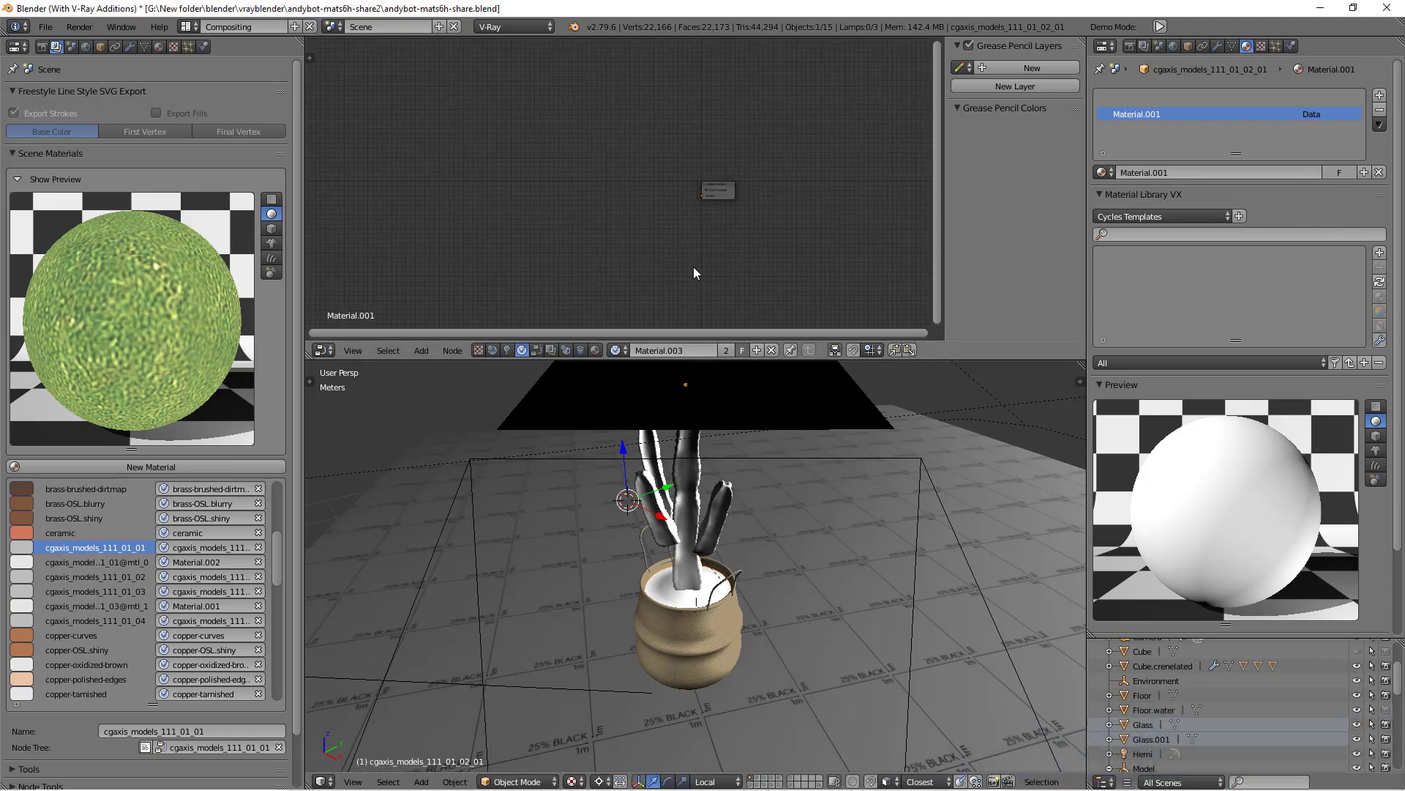
middle_click_drag(706, 245, 697, 265)
scroll(697, 265, "up", 2)
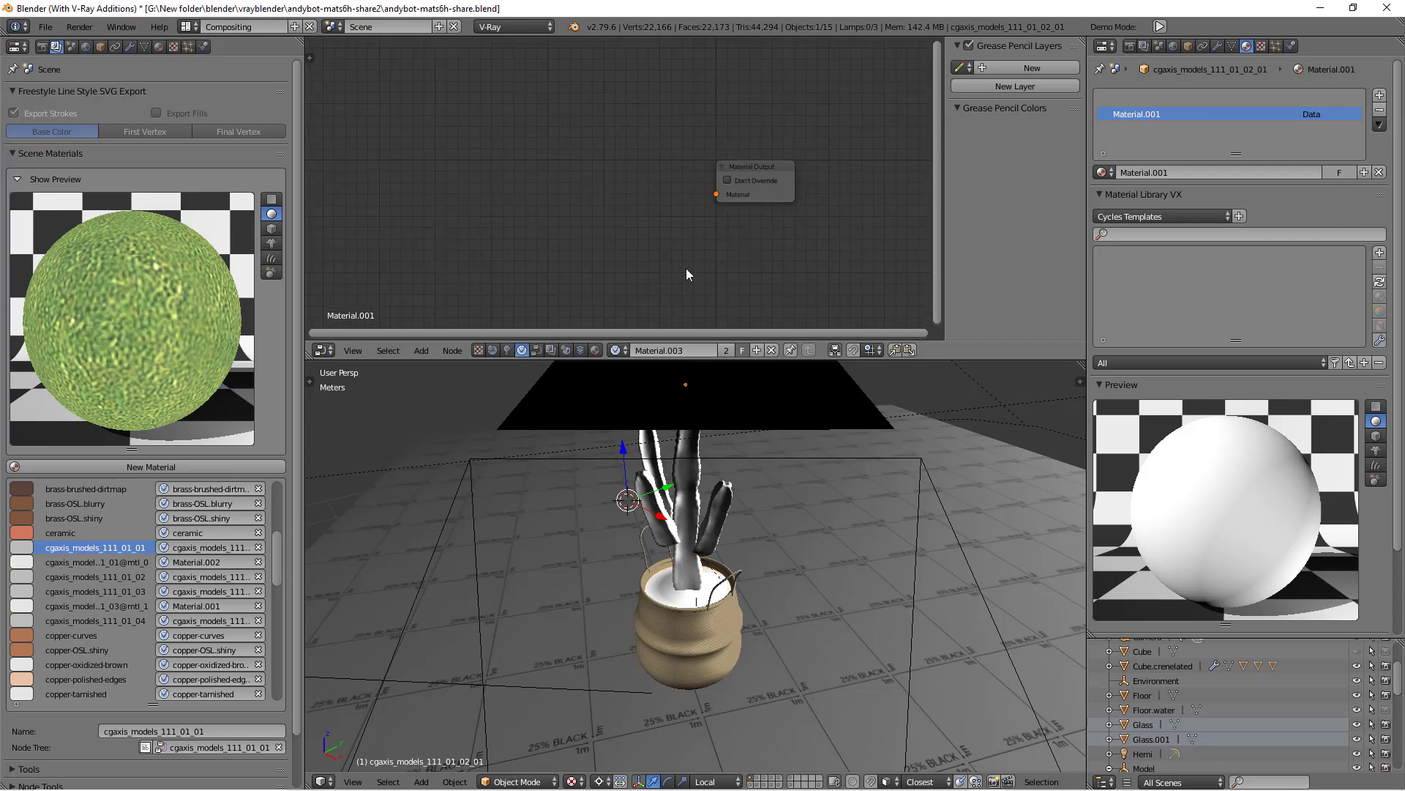
key("shift+a")
left_click(542, 226)
type("vrmat")
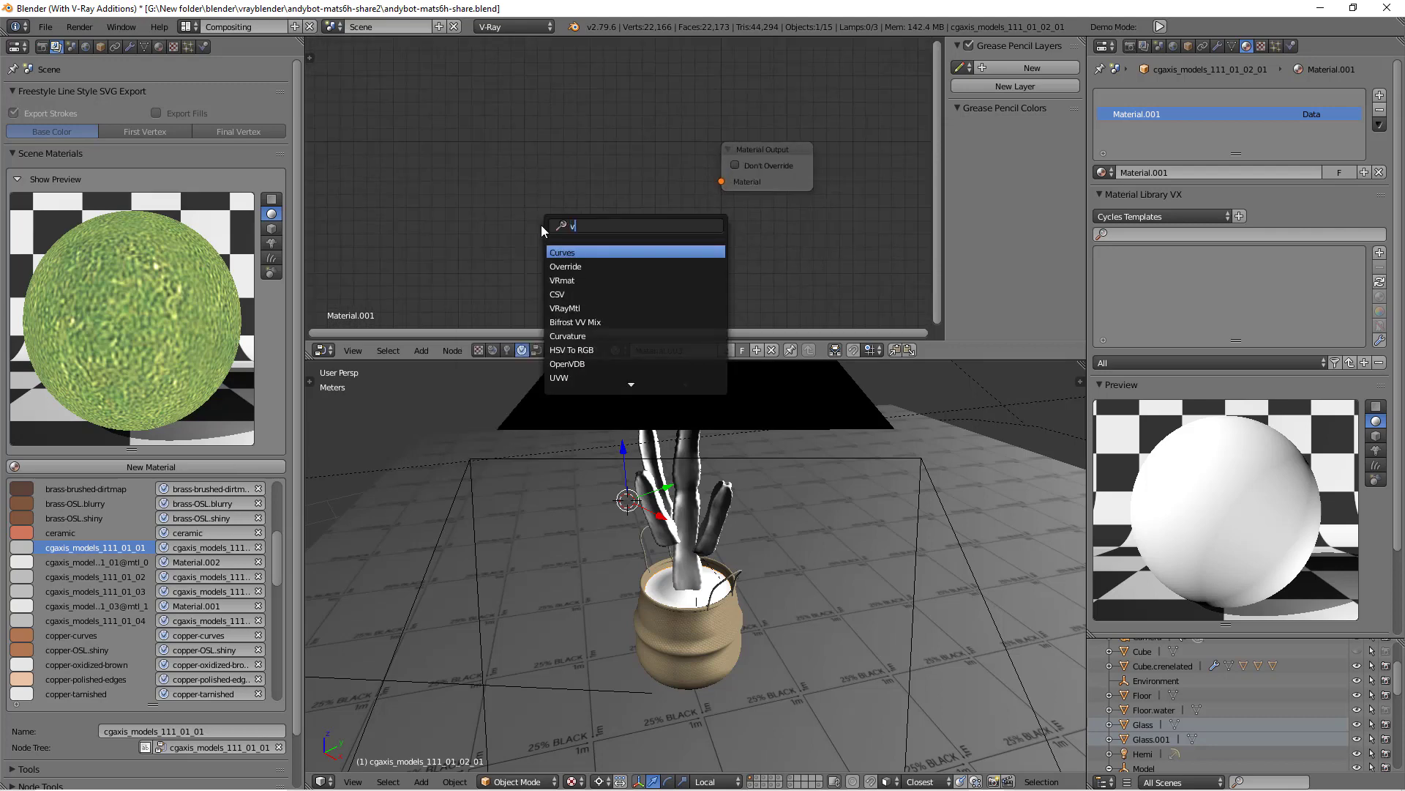
key("Return")
left_click(468, 164)
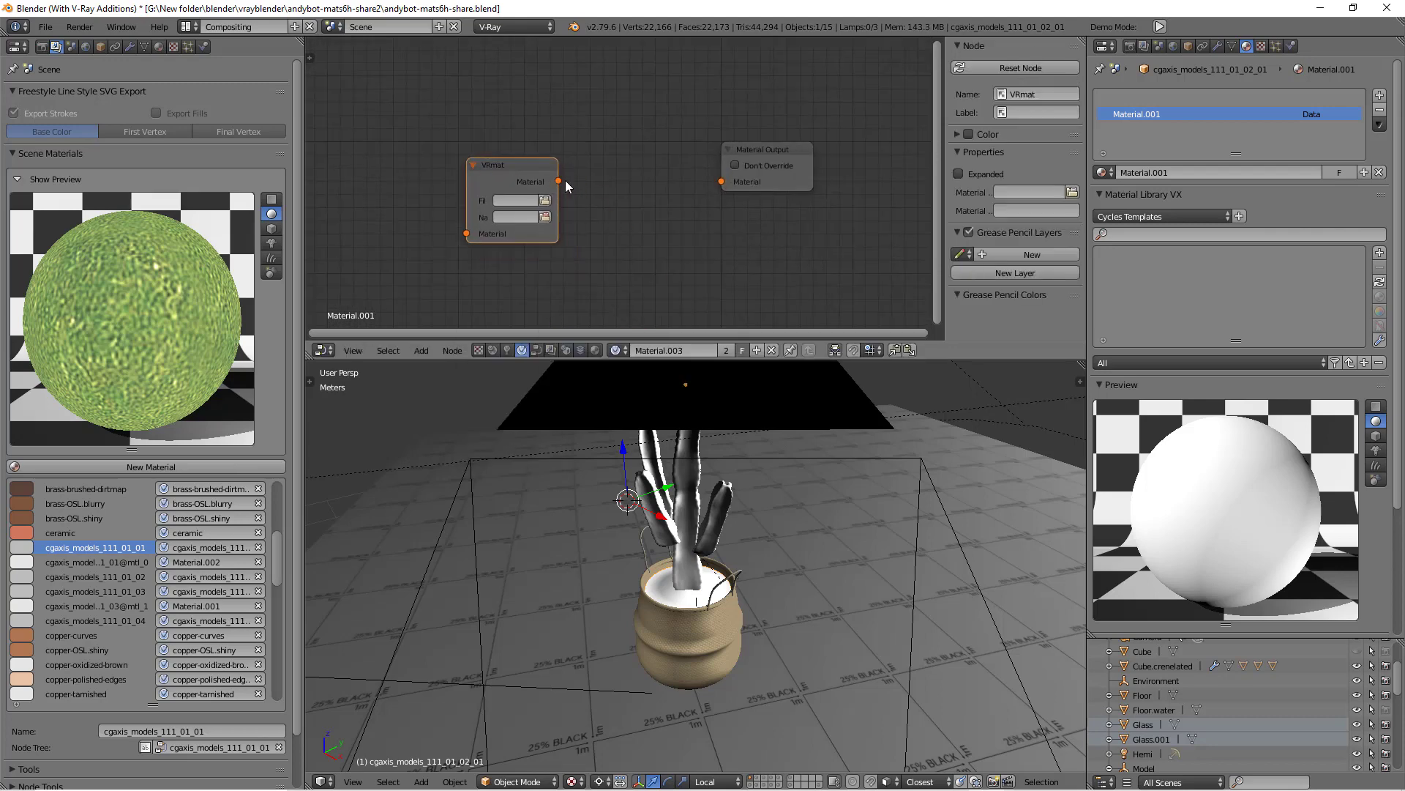
left_click_drag(559, 180, 721, 181)
Load cgaxis_models_111_01_vray.vrscene from the scenes folder into the soil's VRmat node and choose cgaxis_models_111_01_02@mtl_3 as its material name.
left_click(543, 216)
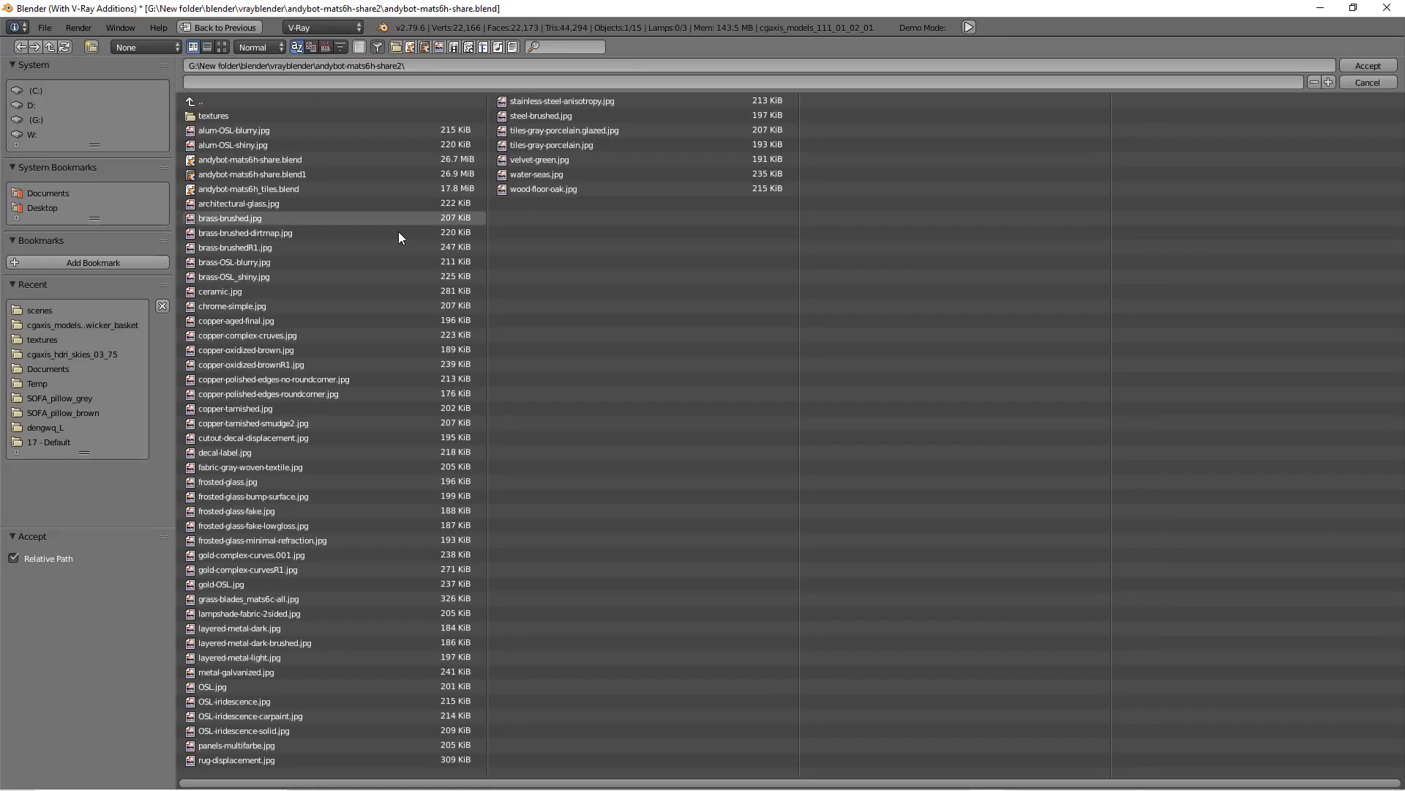
left_click(63, 308)
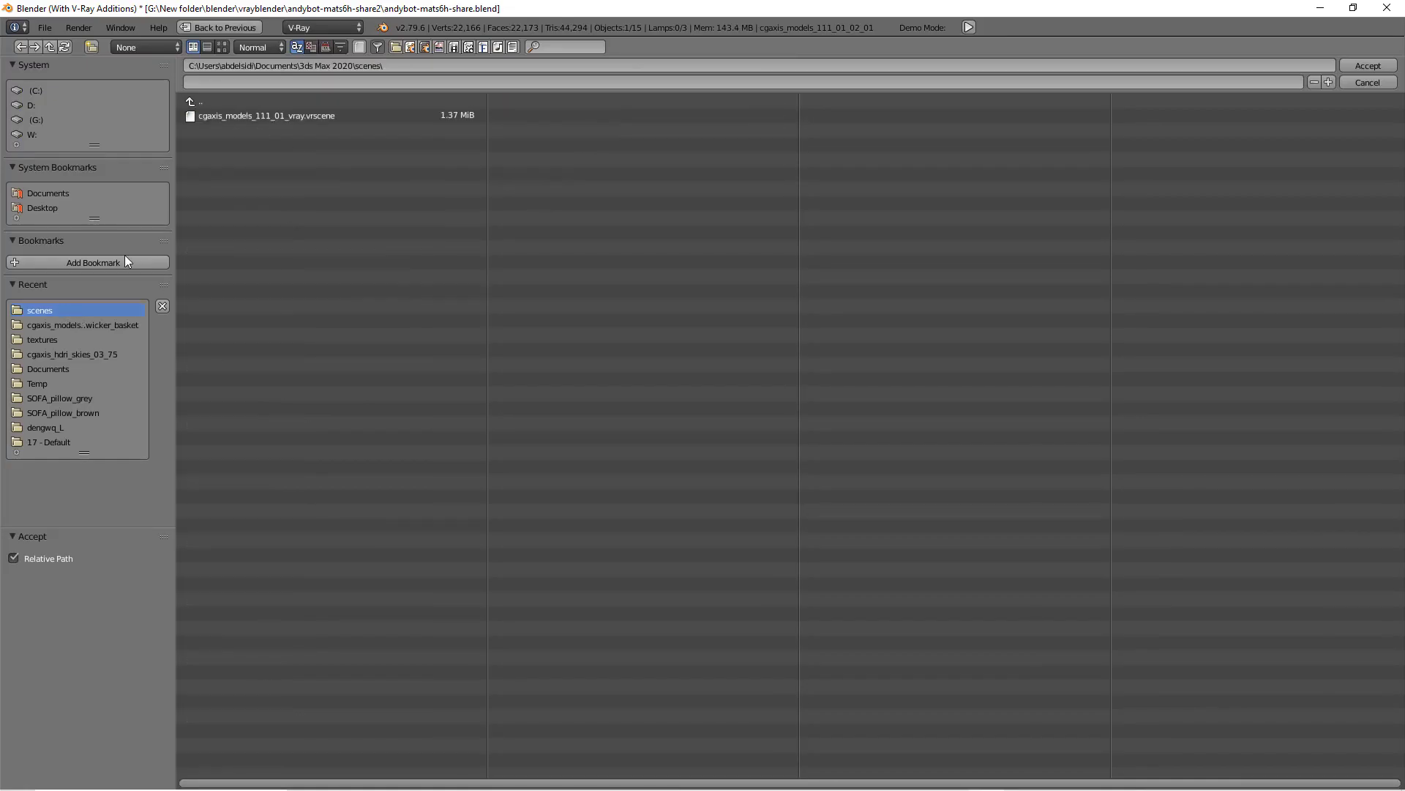
double_click(246, 115)
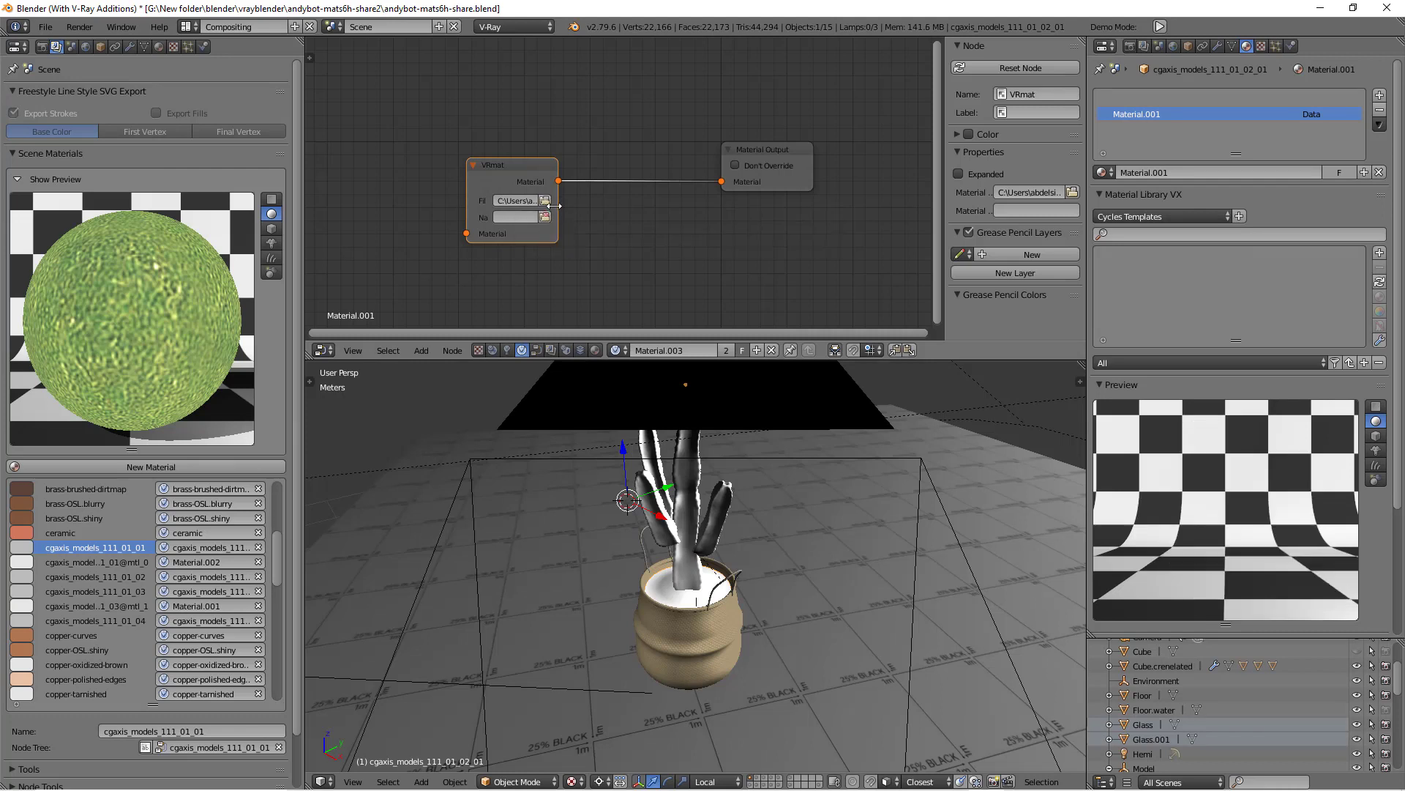
left_click(545, 218)
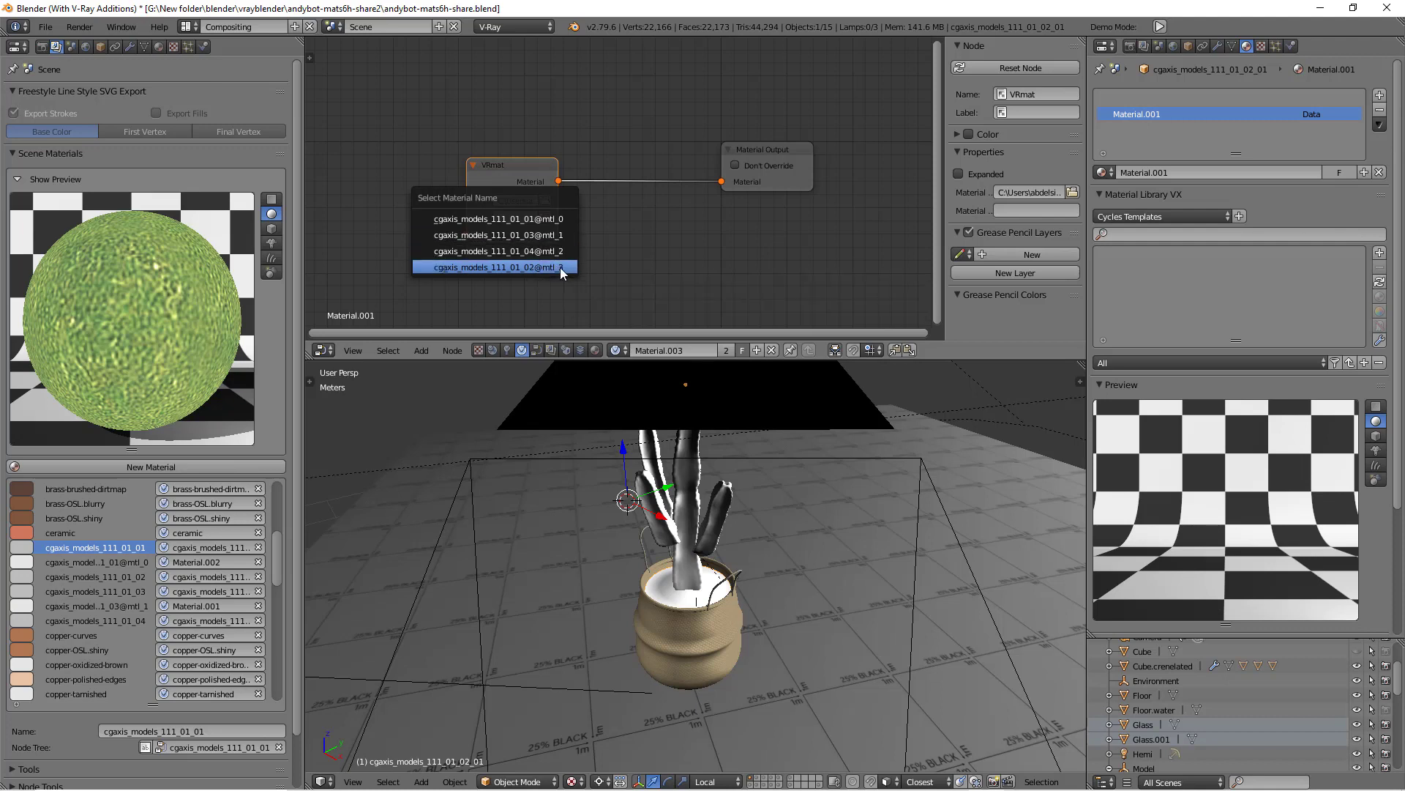
left_click(561, 268)
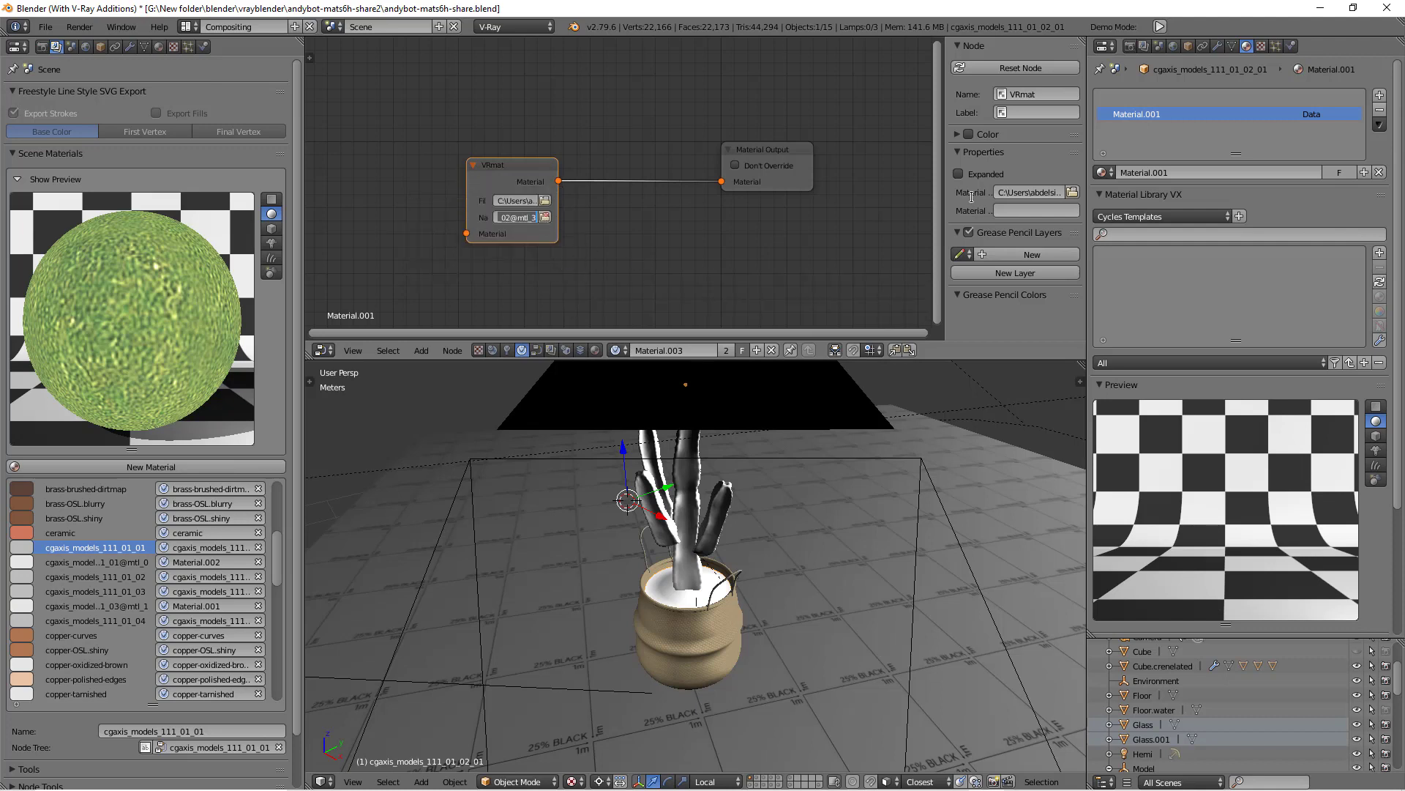
Rename the soil's material as cgaxis_models_111_01_02@mtl_3, matching its VRmat node's material name.
left_click(1146, 172)
type("cgaxis_models_111_01_02@mtl_3")
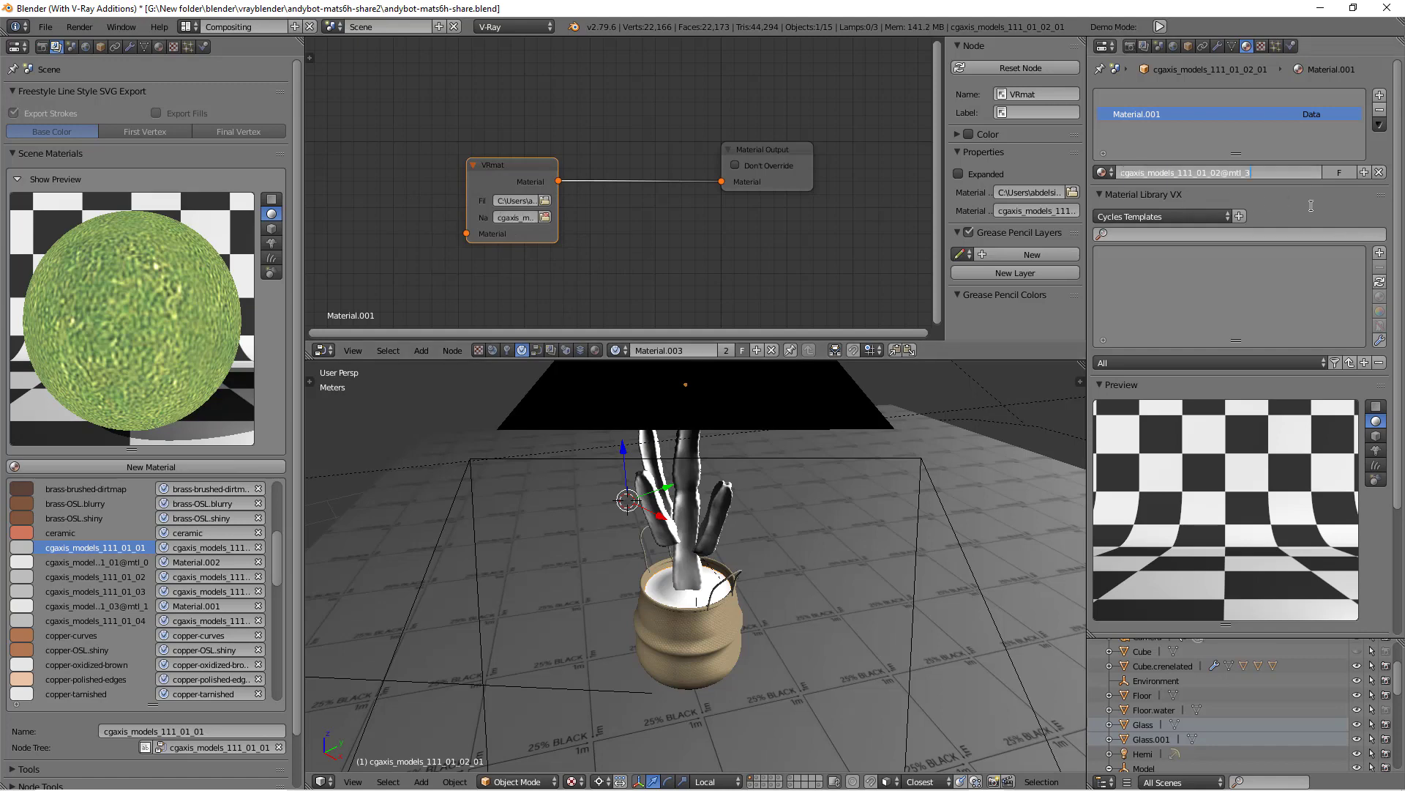
key("Return")
Replace the material of the pot's handle with a new one and delete its default Standard Material node.
middle_click_drag(728, 518, 747, 488)
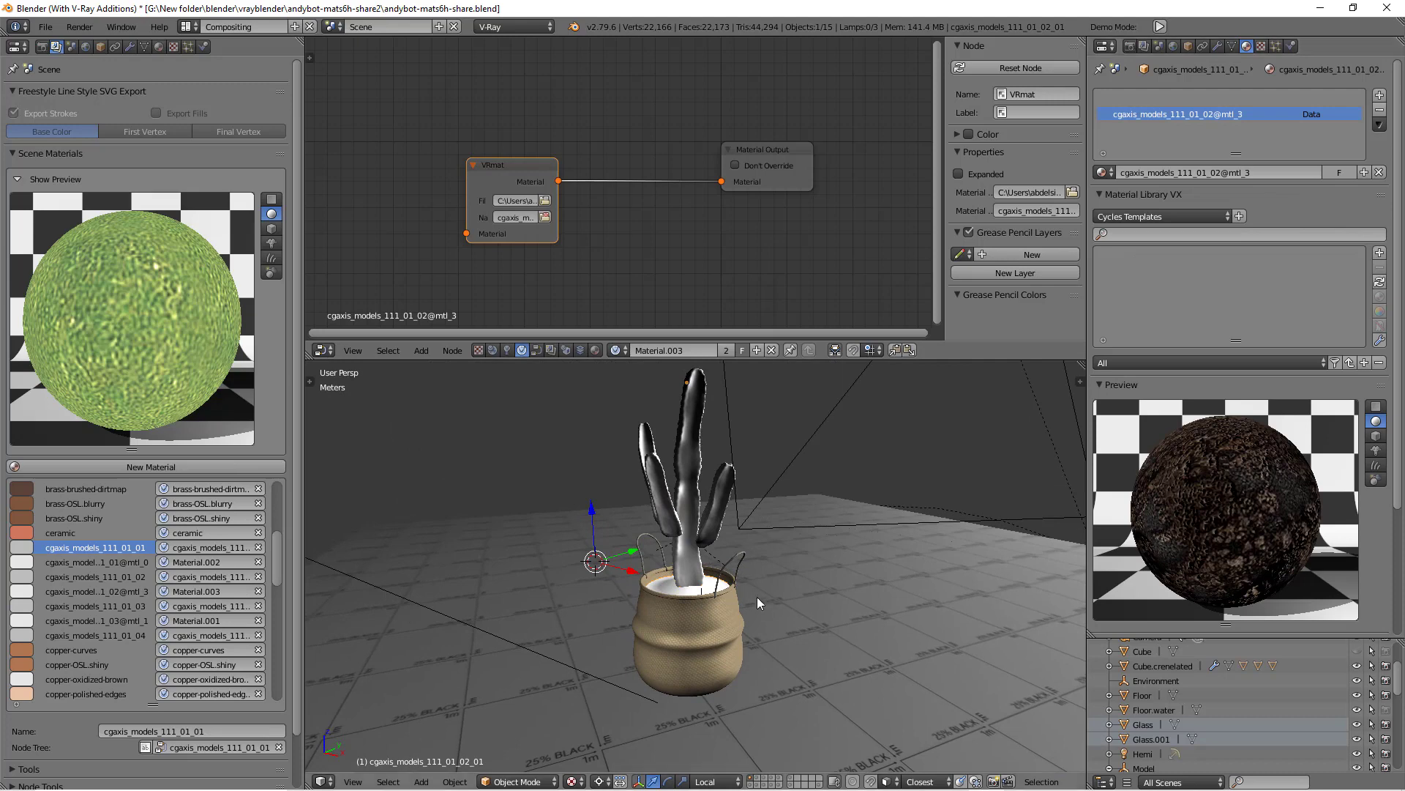
right_click(736, 557)
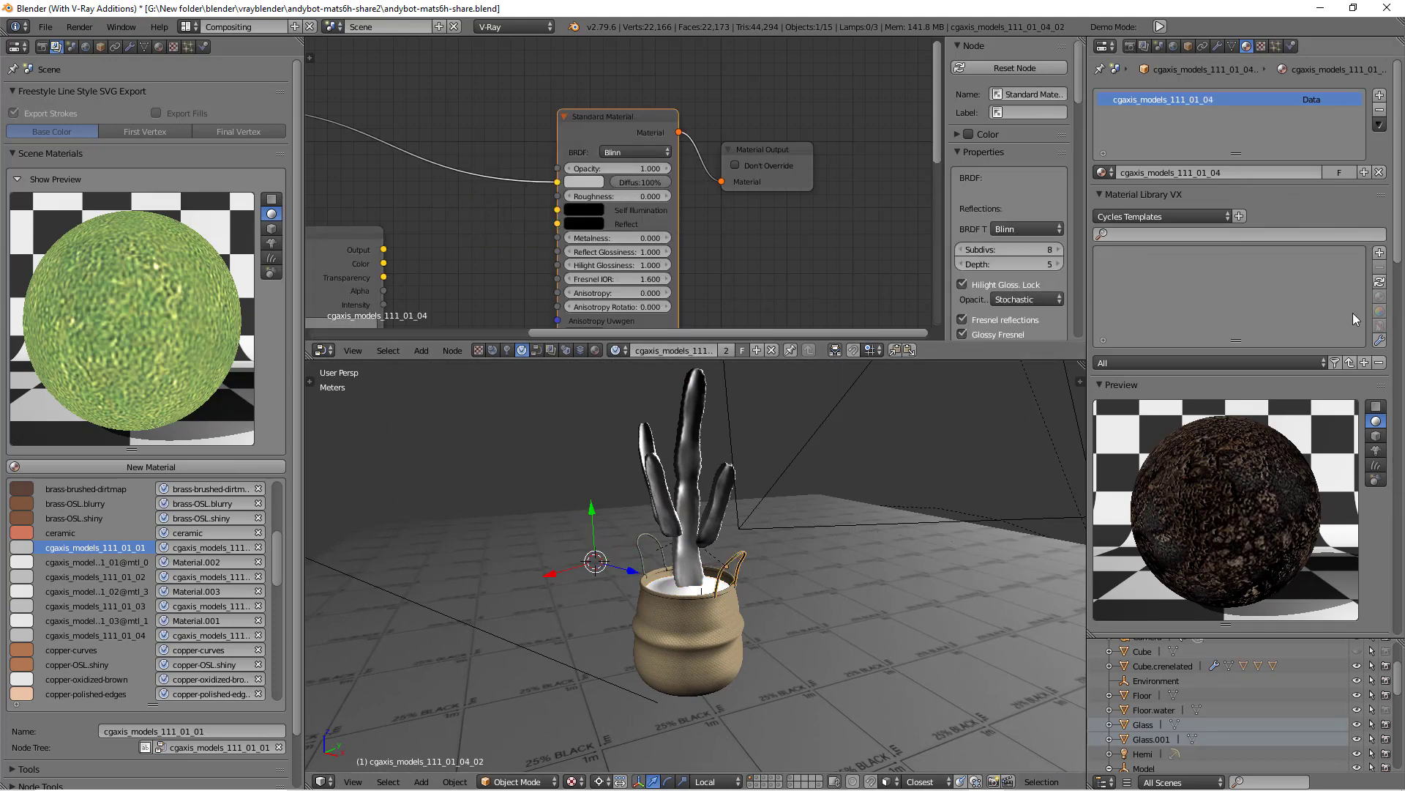
left_click(1379, 173)
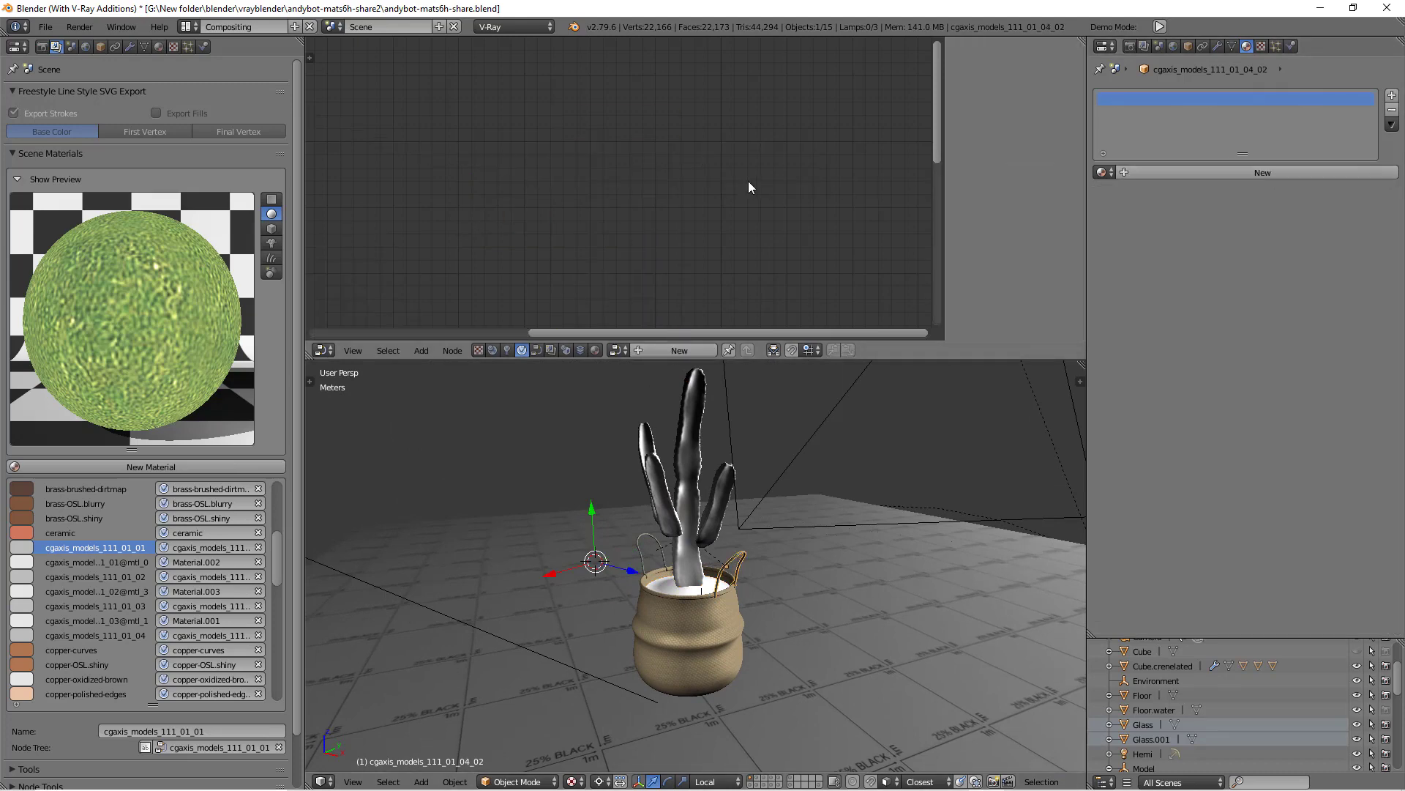
left_click(1160, 178)
left_click(612, 149)
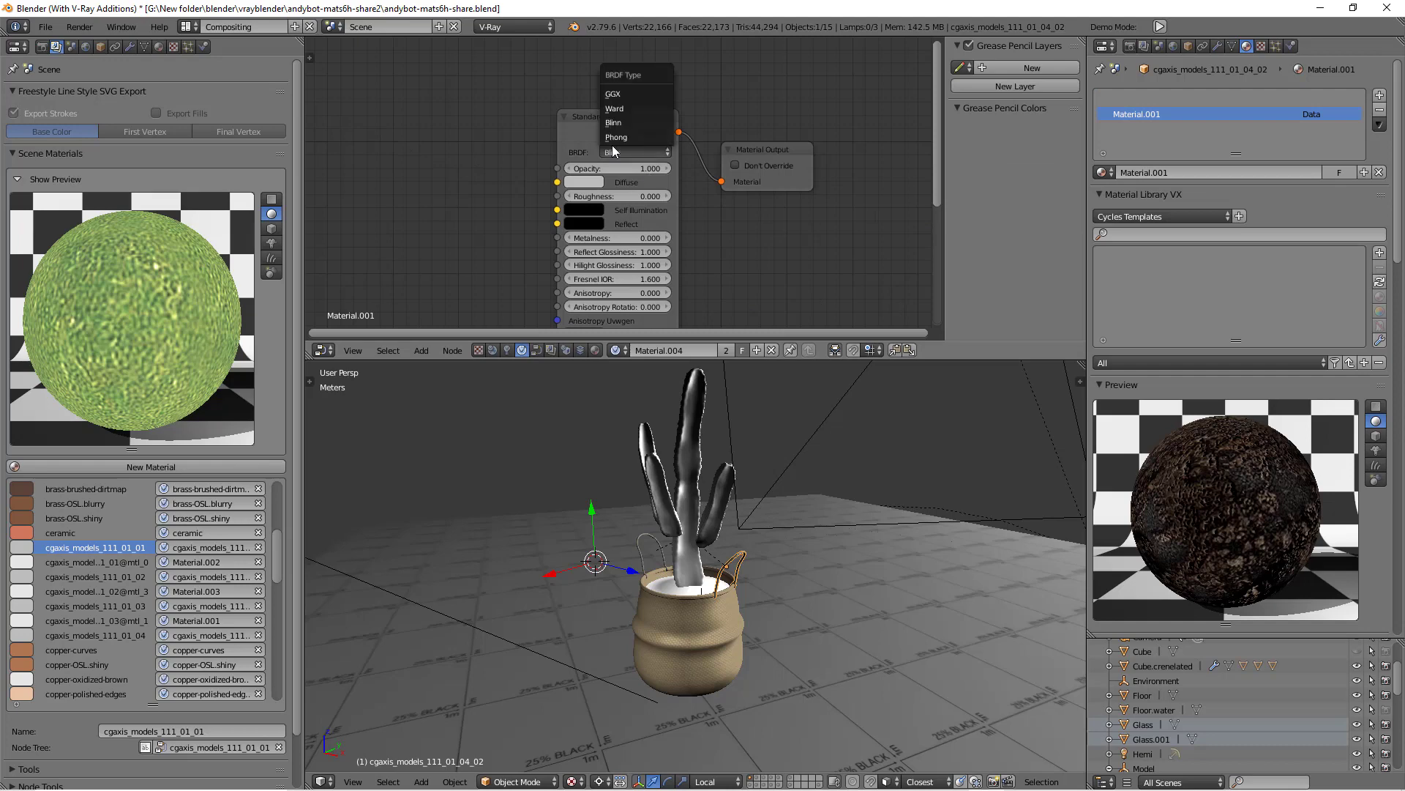
left_click(573, 134)
key("x")
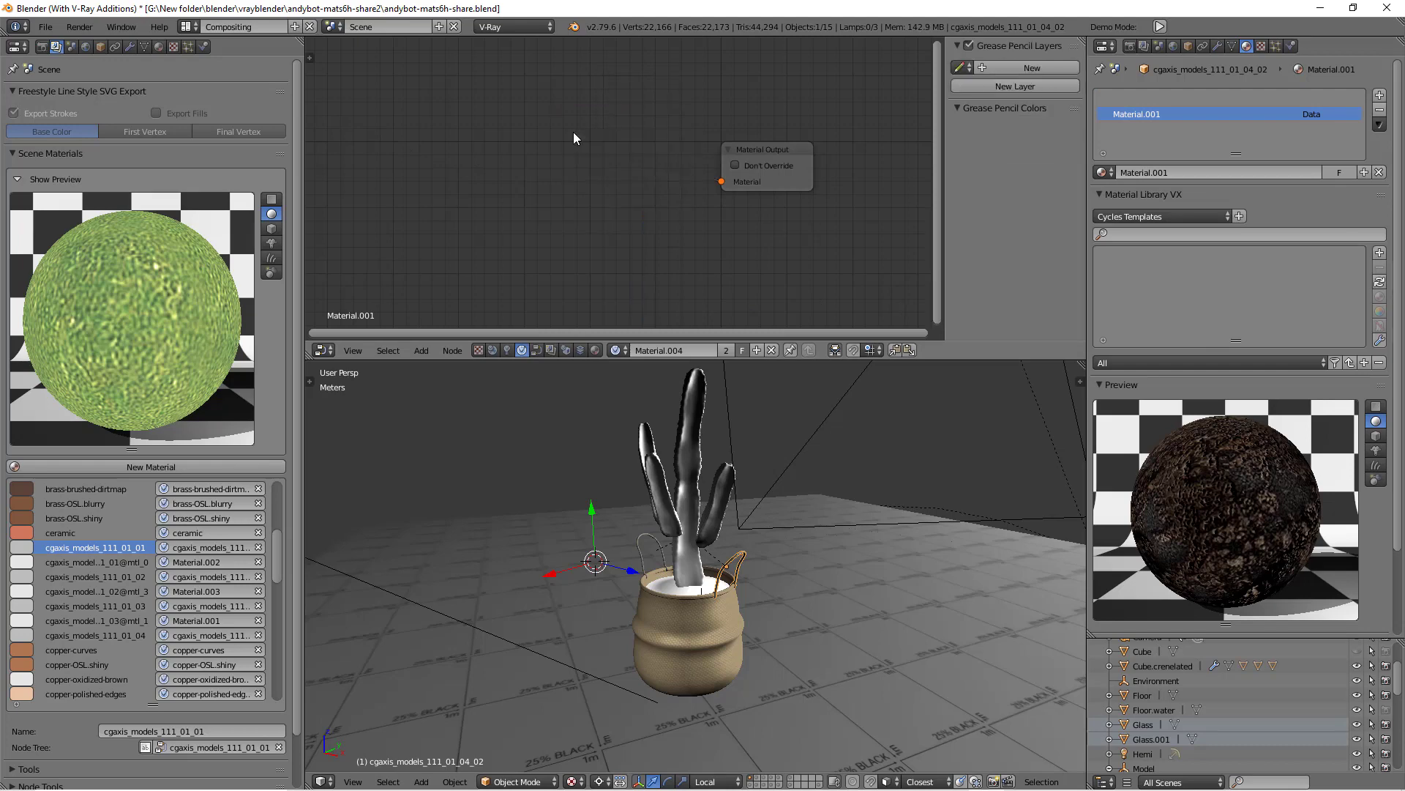
Add a VRmat node to the handle's material and connect it to the Material Output.
key("shift+a")
left_click(573, 132)
type("vr")
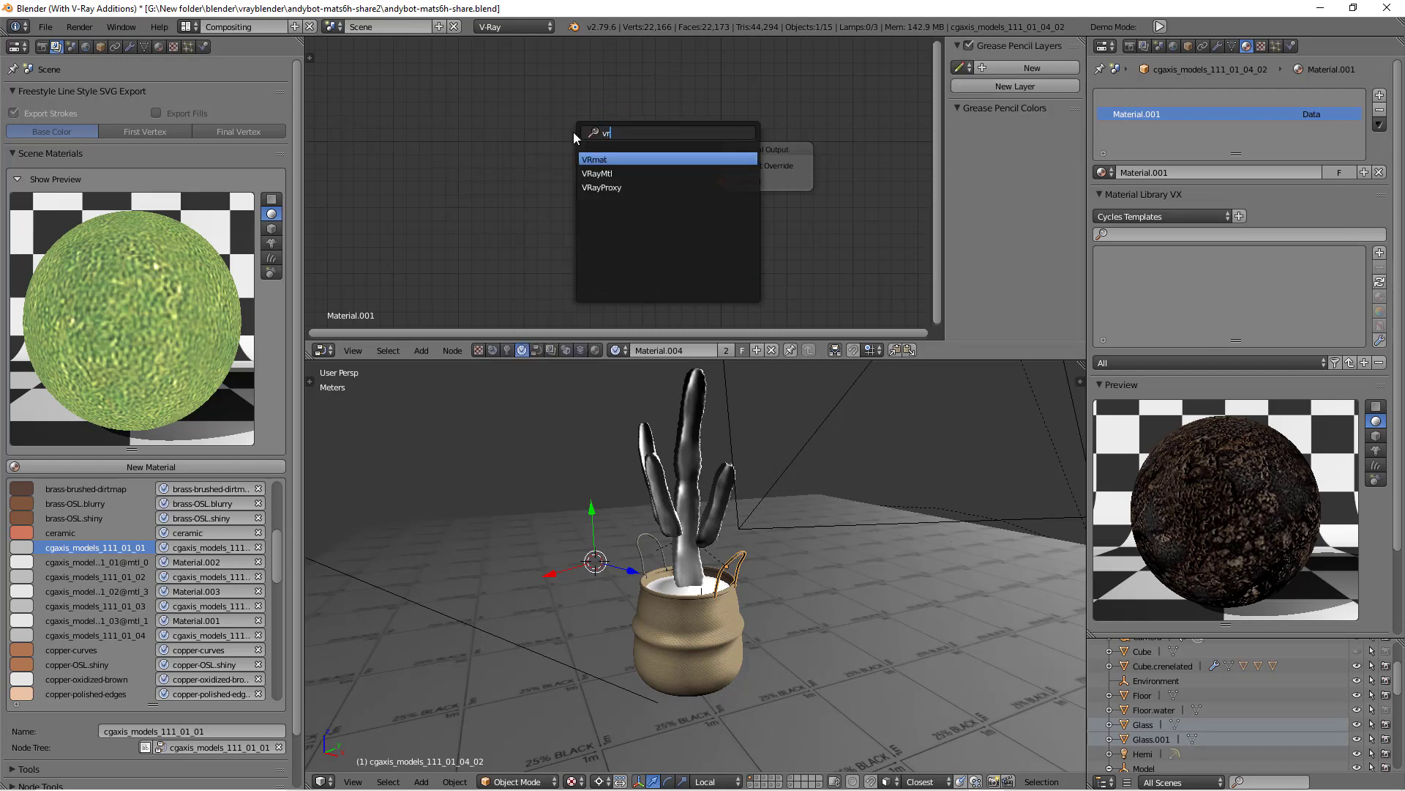
left_click(607, 160)
left_click(494, 162)
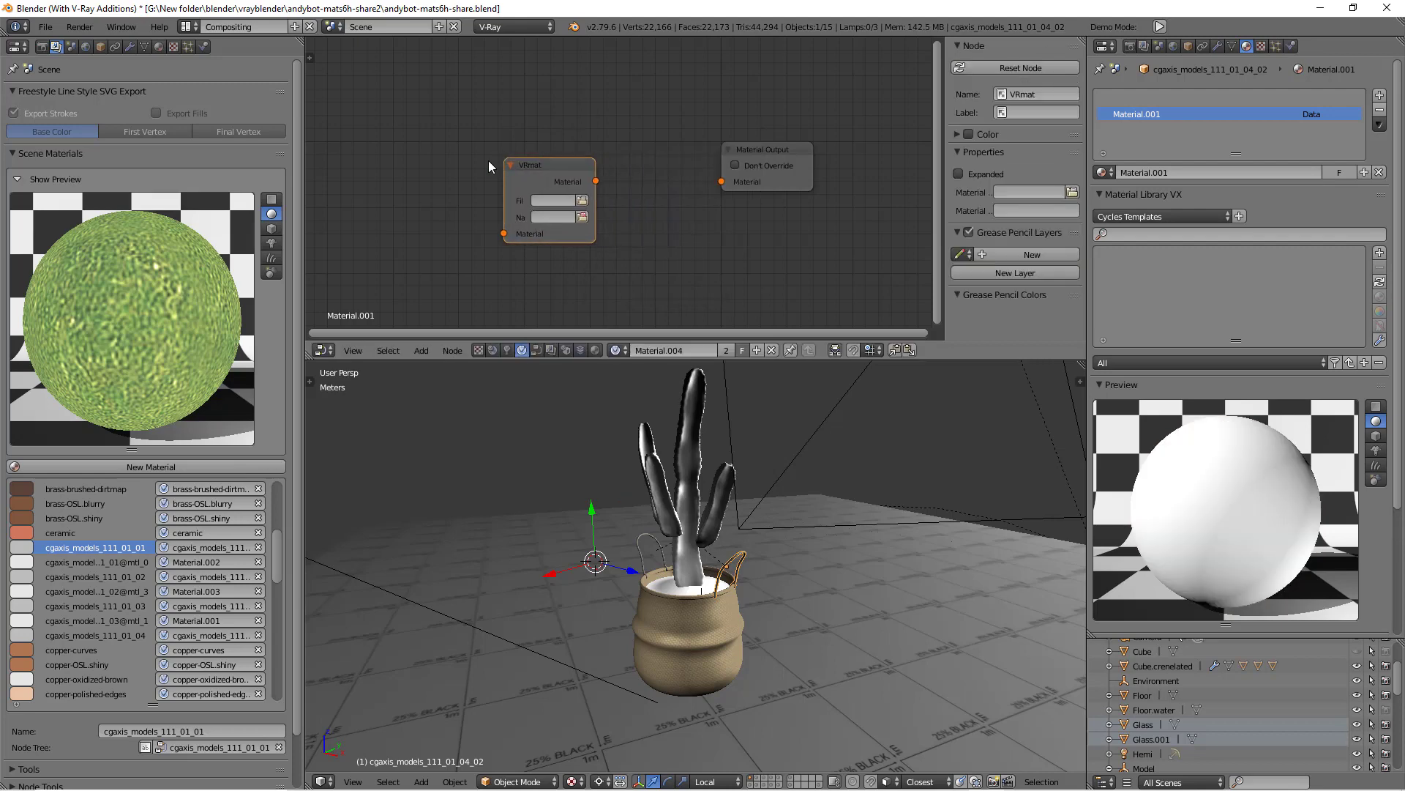
left_click_drag(597, 181, 631, 188)
left_click_drag(724, 188, 723, 183)
Load cgaxis_models_111_01_vray.vrscene from the scenes folder into the handle's VRmat node and choose cgaxis_models_111_01_04@mtl_2 as its material name.
left_click(582, 200)
left_click(85, 309)
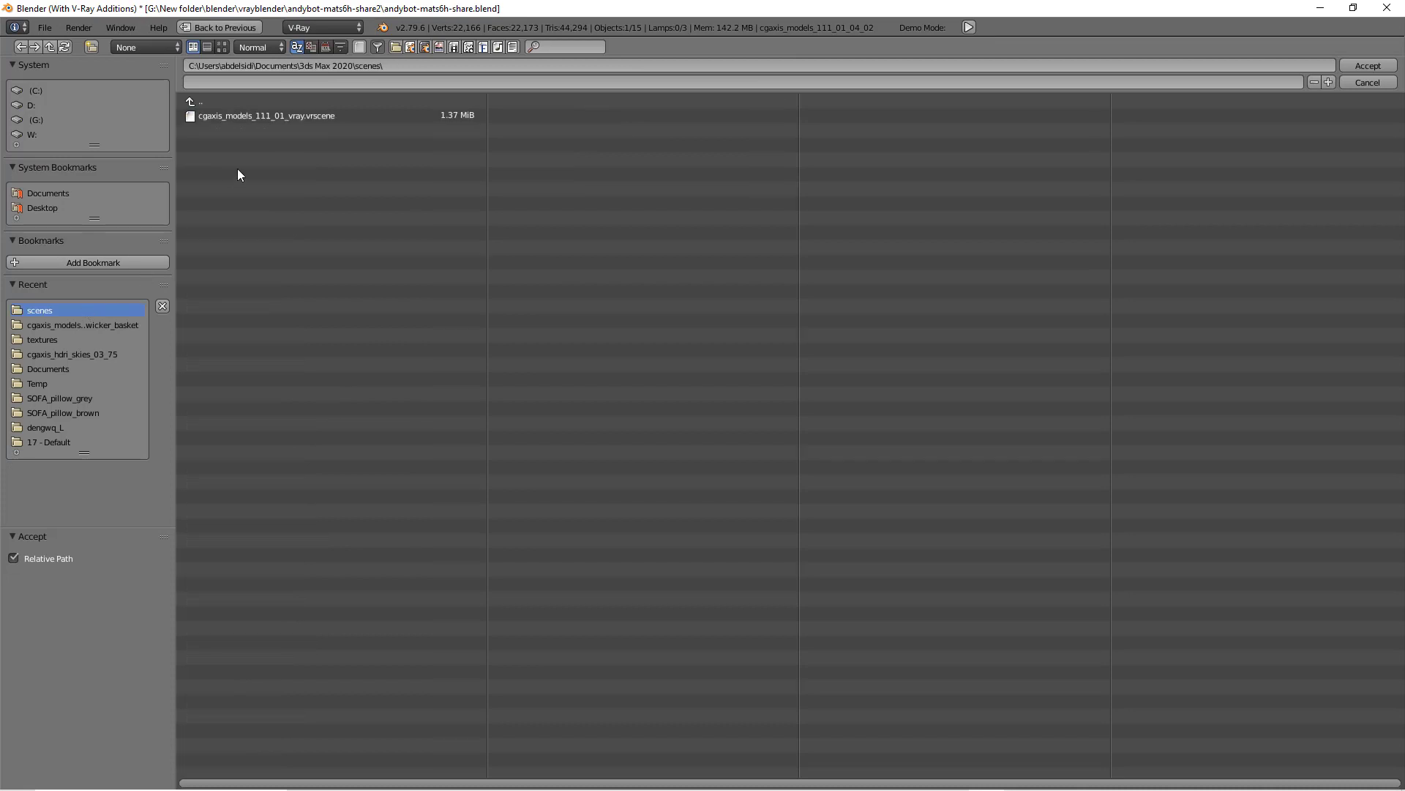
double_click(259, 117)
left_click(581, 217)
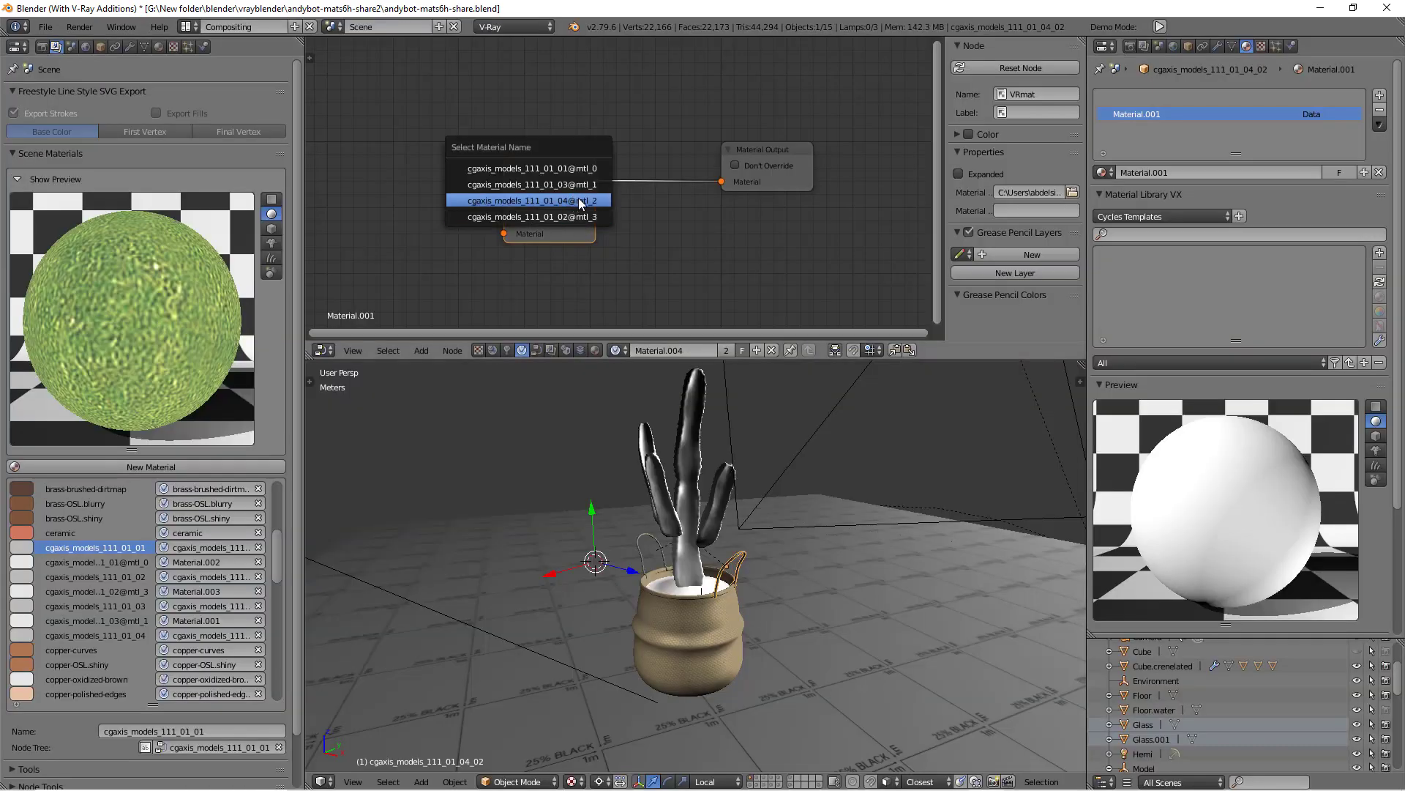
left_click(578, 198)
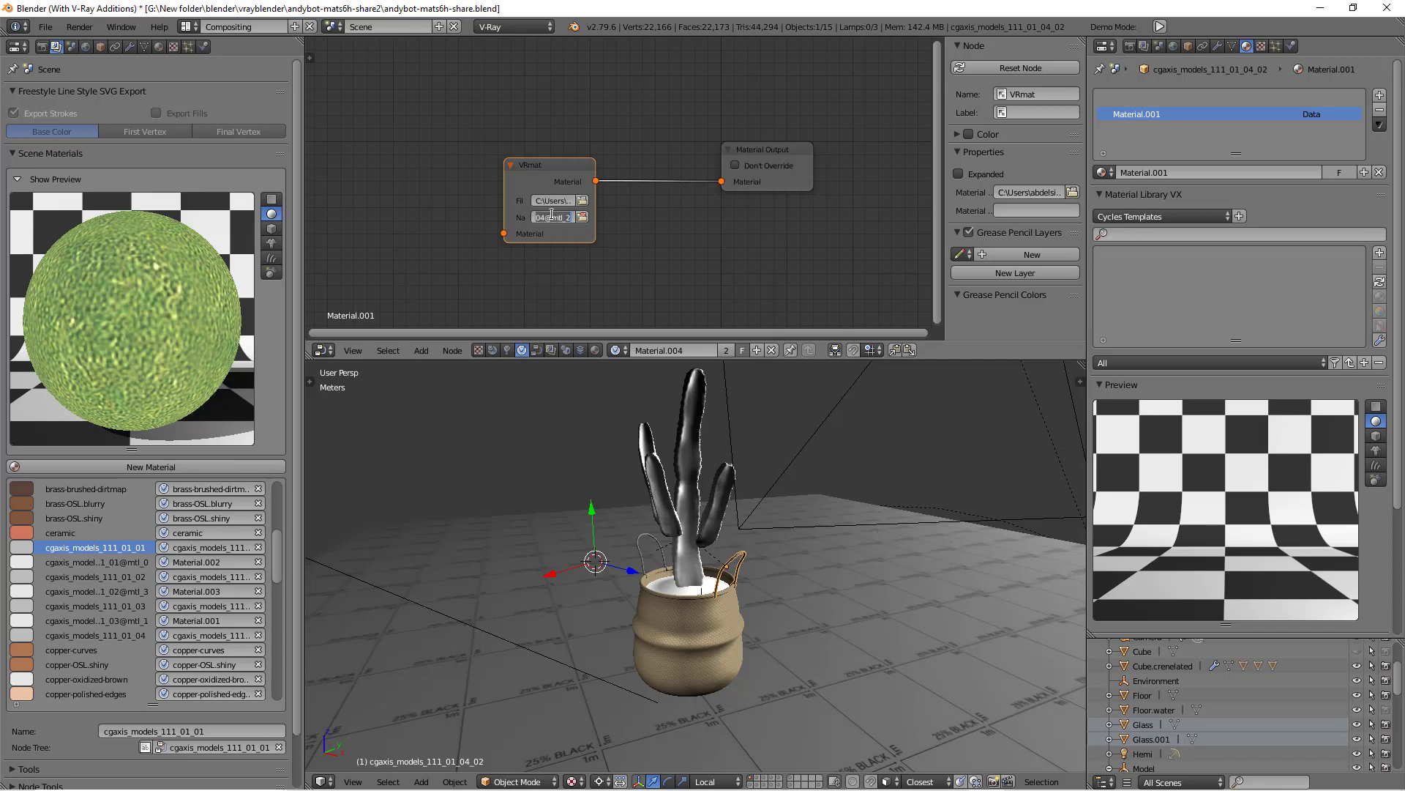
Rename the handle's material as cgaxis_models_111_01_04@mtl_2 and collapse the Material Library VX section.
left_click(1159, 172)
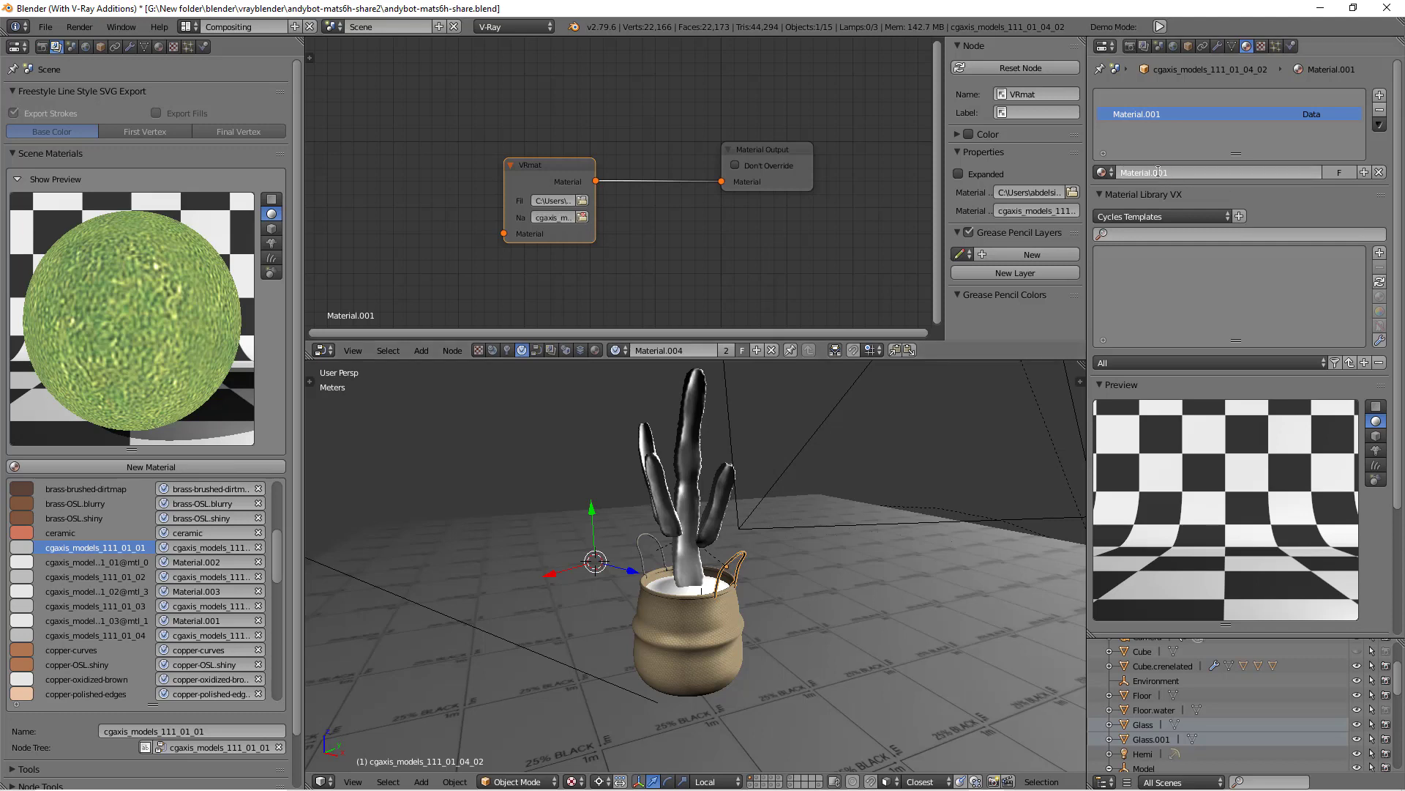
double_click(1159, 172)
left_click(1159, 172)
double_click(1169, 174)
left_click_drag(1131, 172, 1111, 170)
type("cgaxis_models_111_01_04@mtl_2")
key("Return")
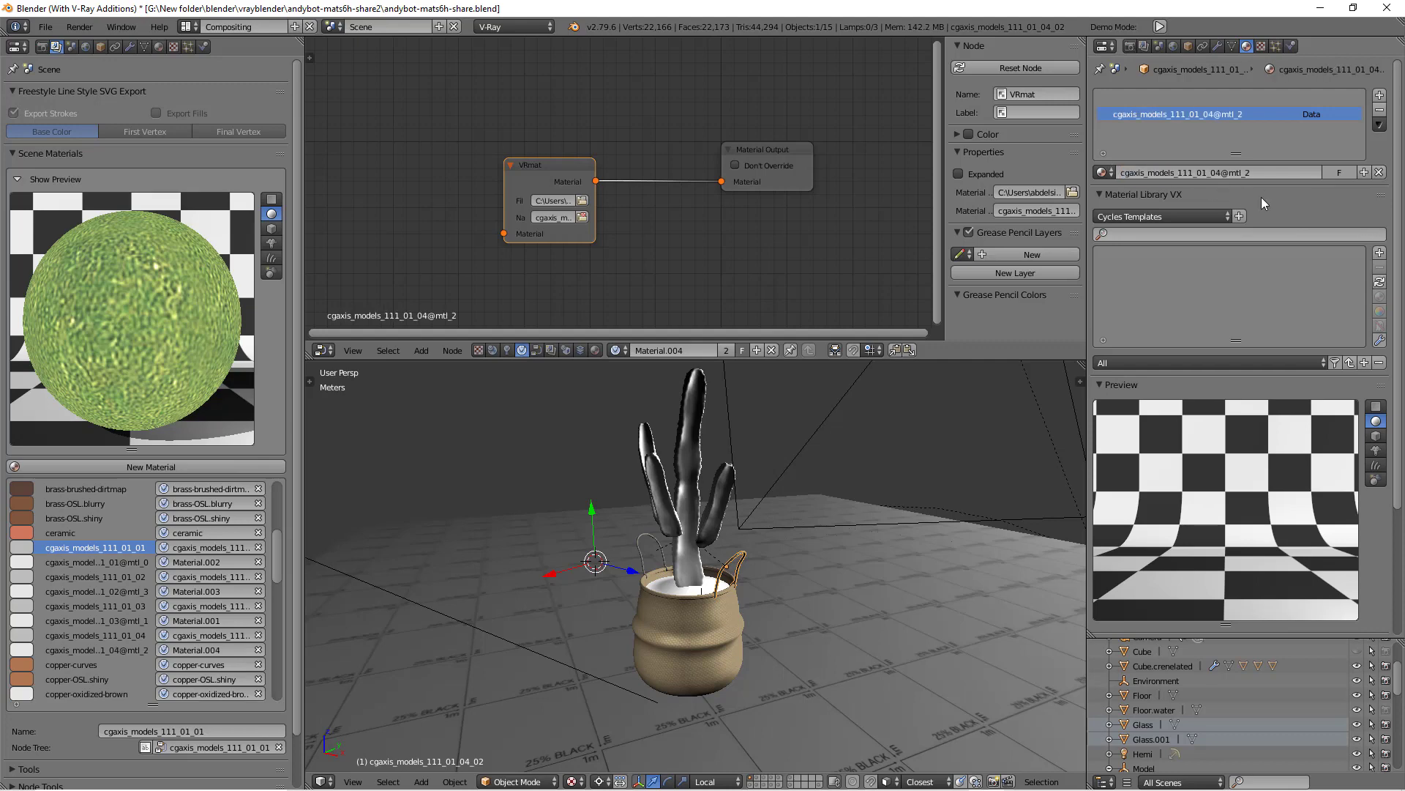
left_click(1296, 200)
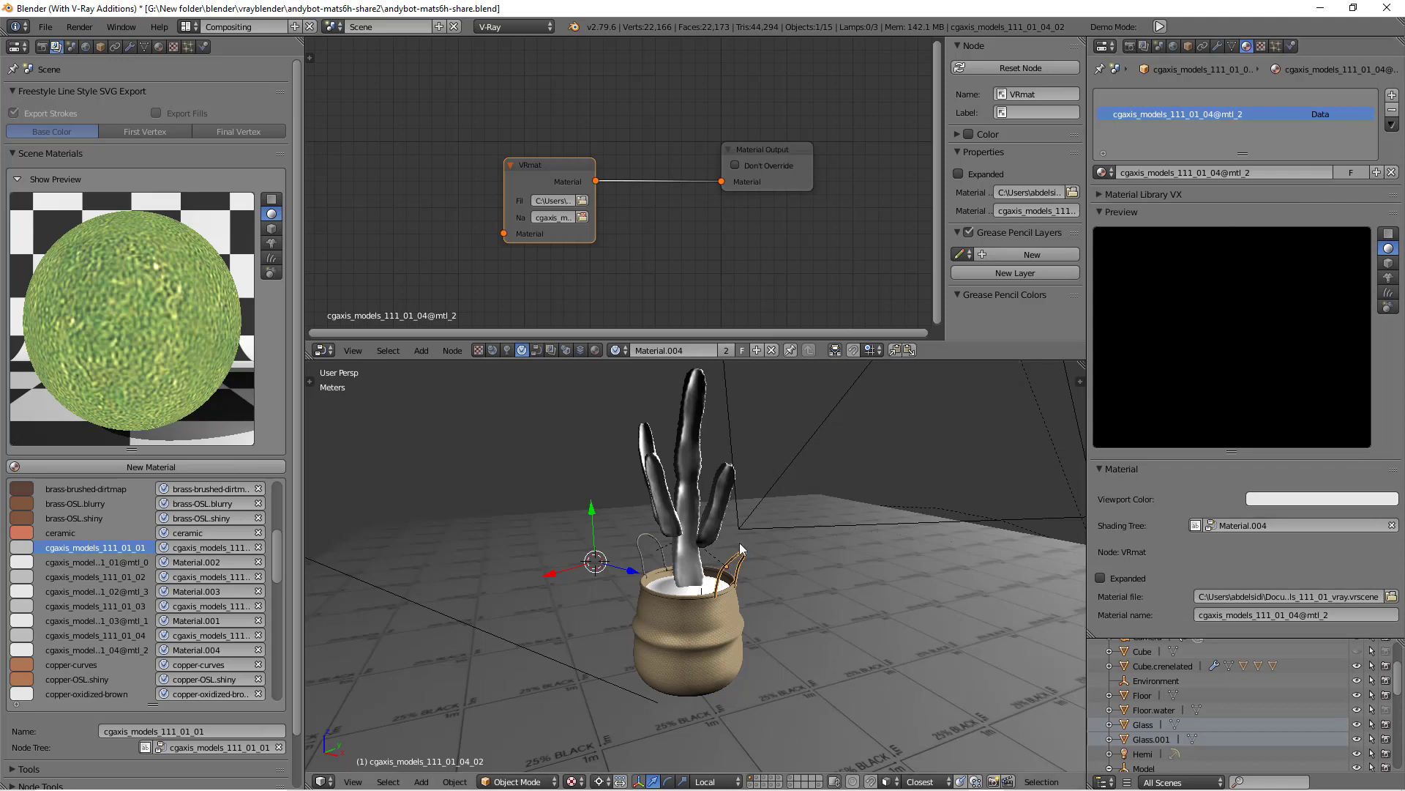
Link the finished handle's material to the pot's other handle.
right_click(655, 550)
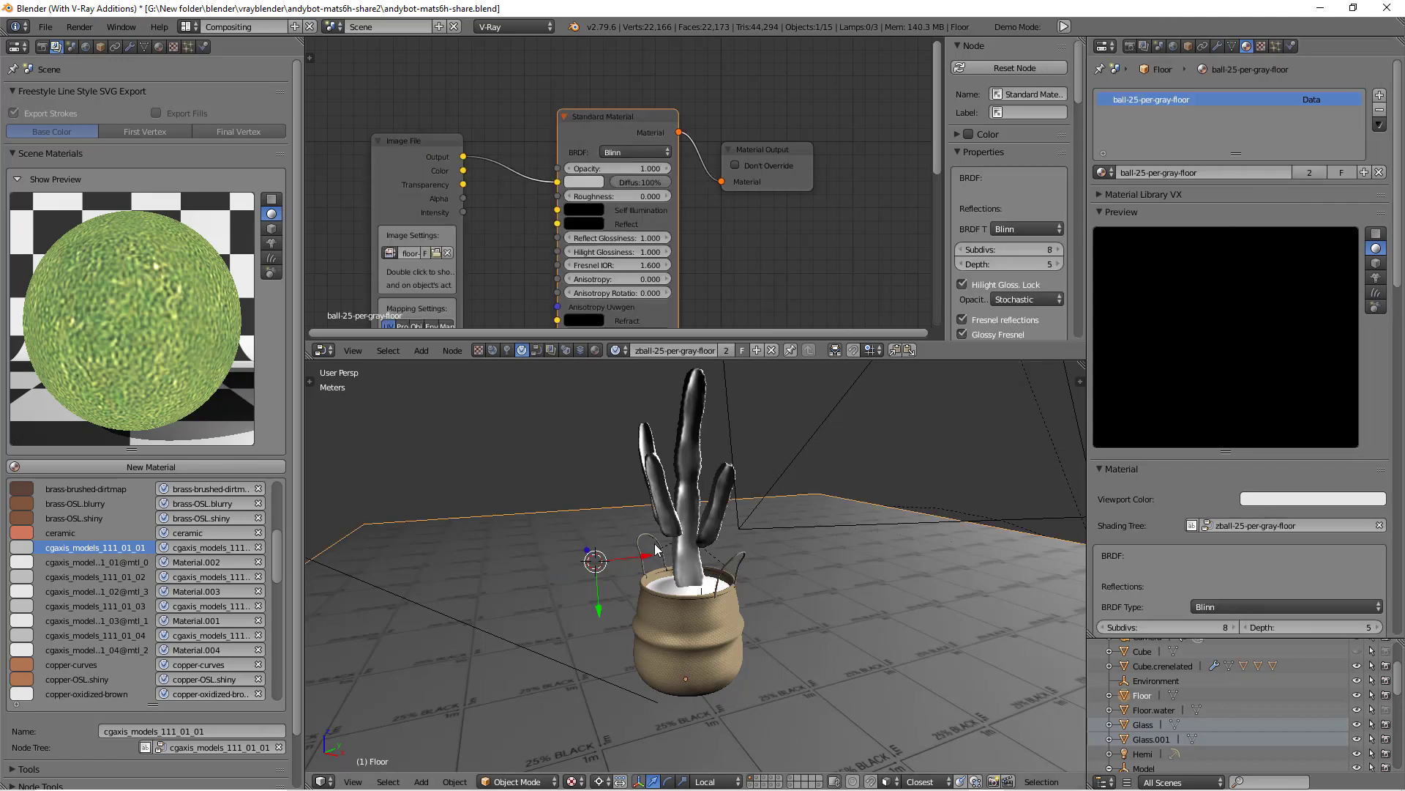
right_click(732, 568)
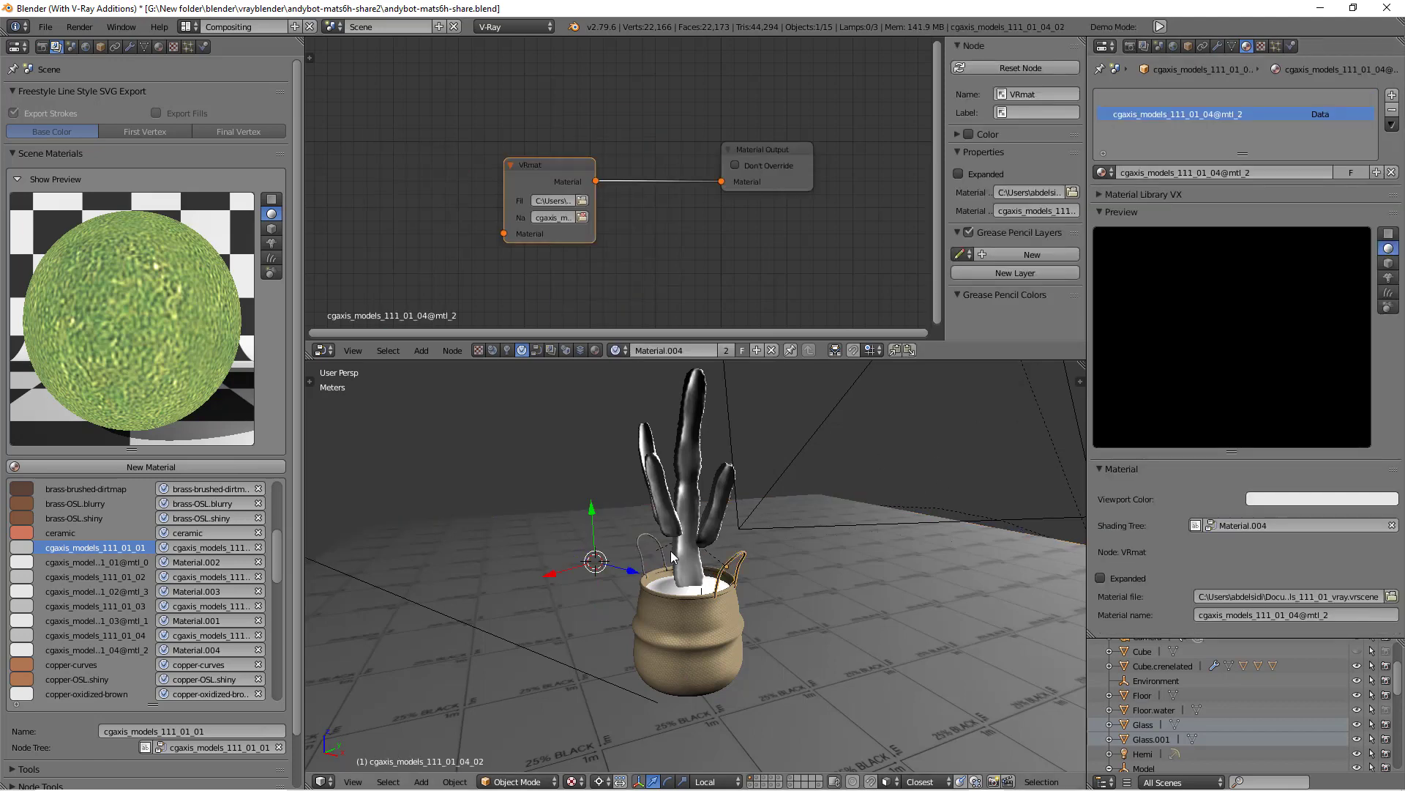
right_click(654, 549)
right_click(740, 560, "shift")
key("ctrl+l")
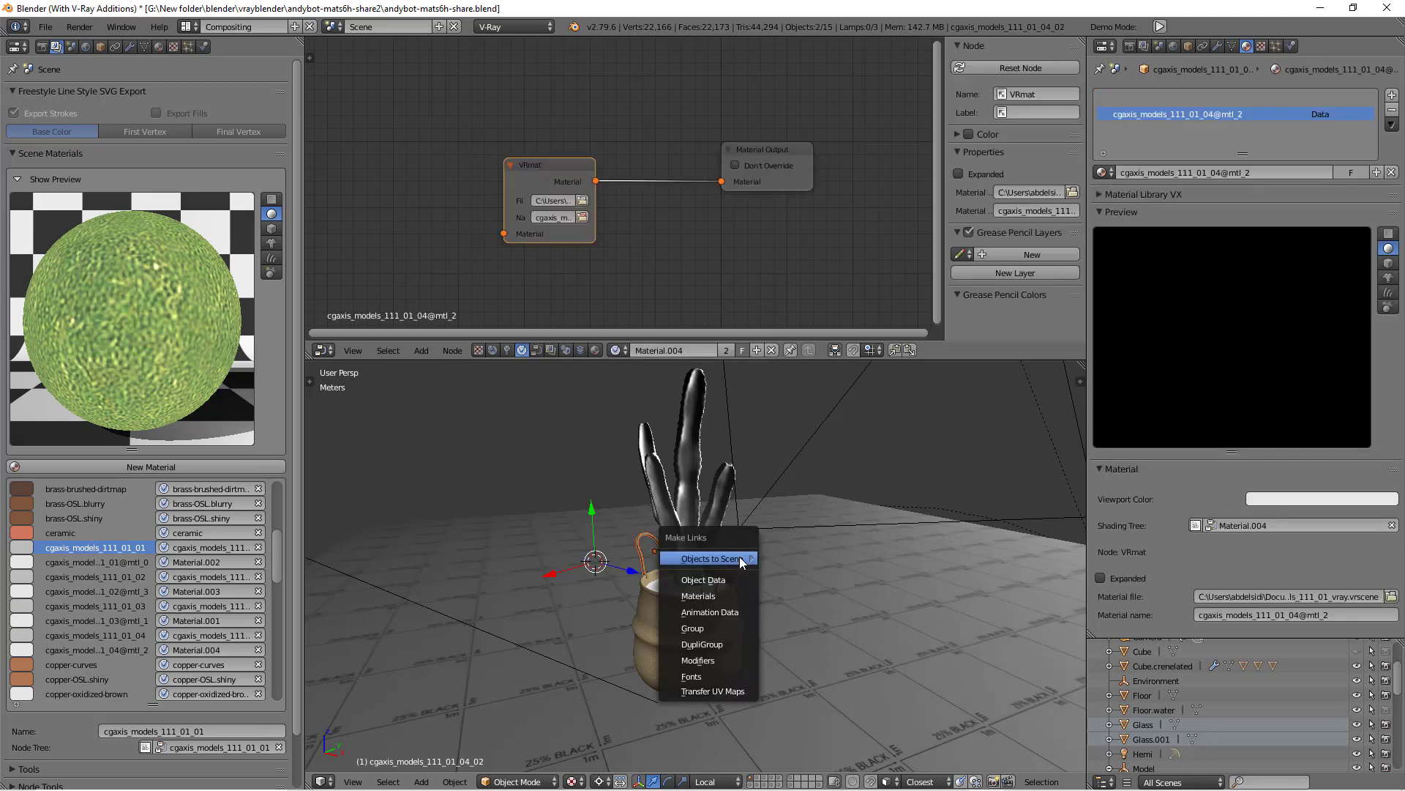
left_click(713, 599)
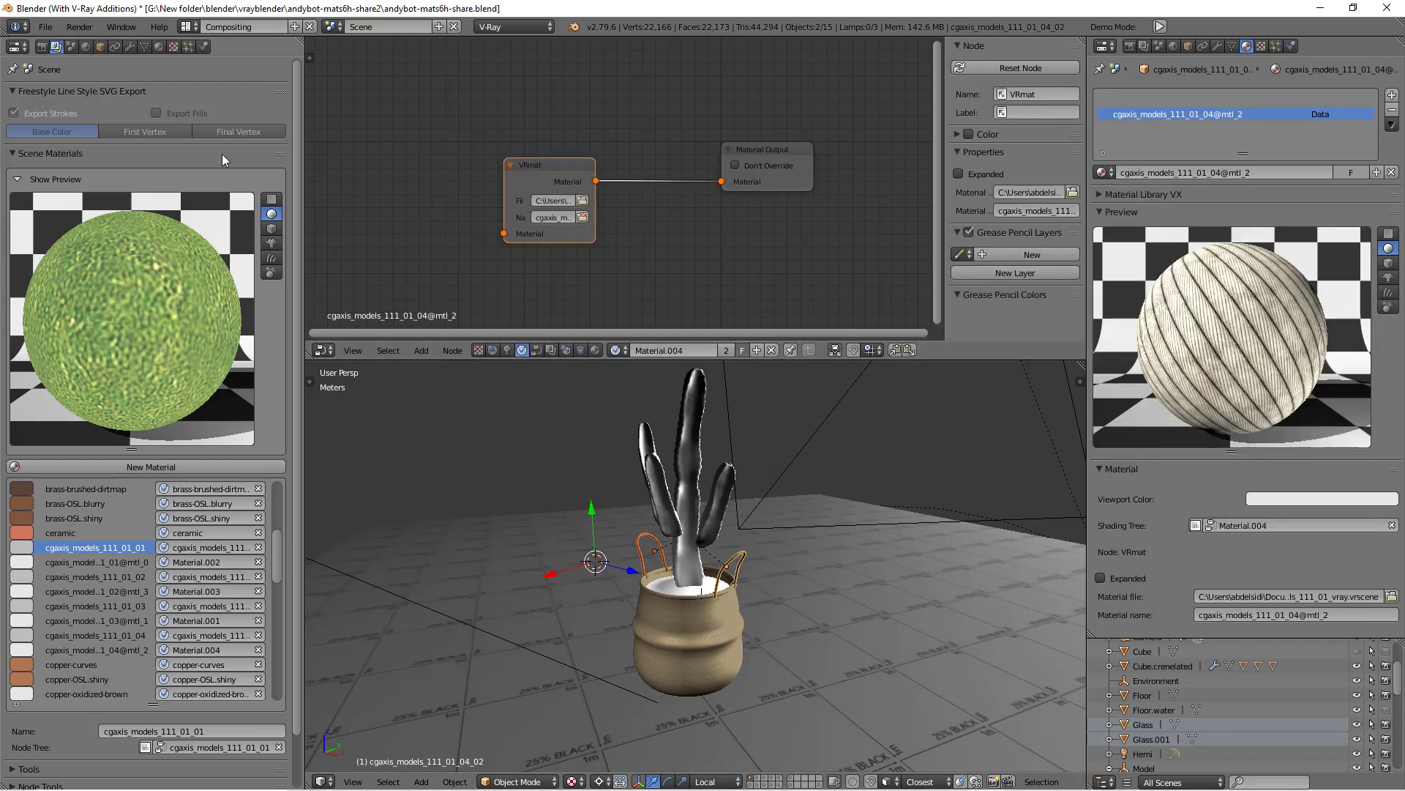
Render the potted cactus scene with V-Ray.
left_click(80, 26)
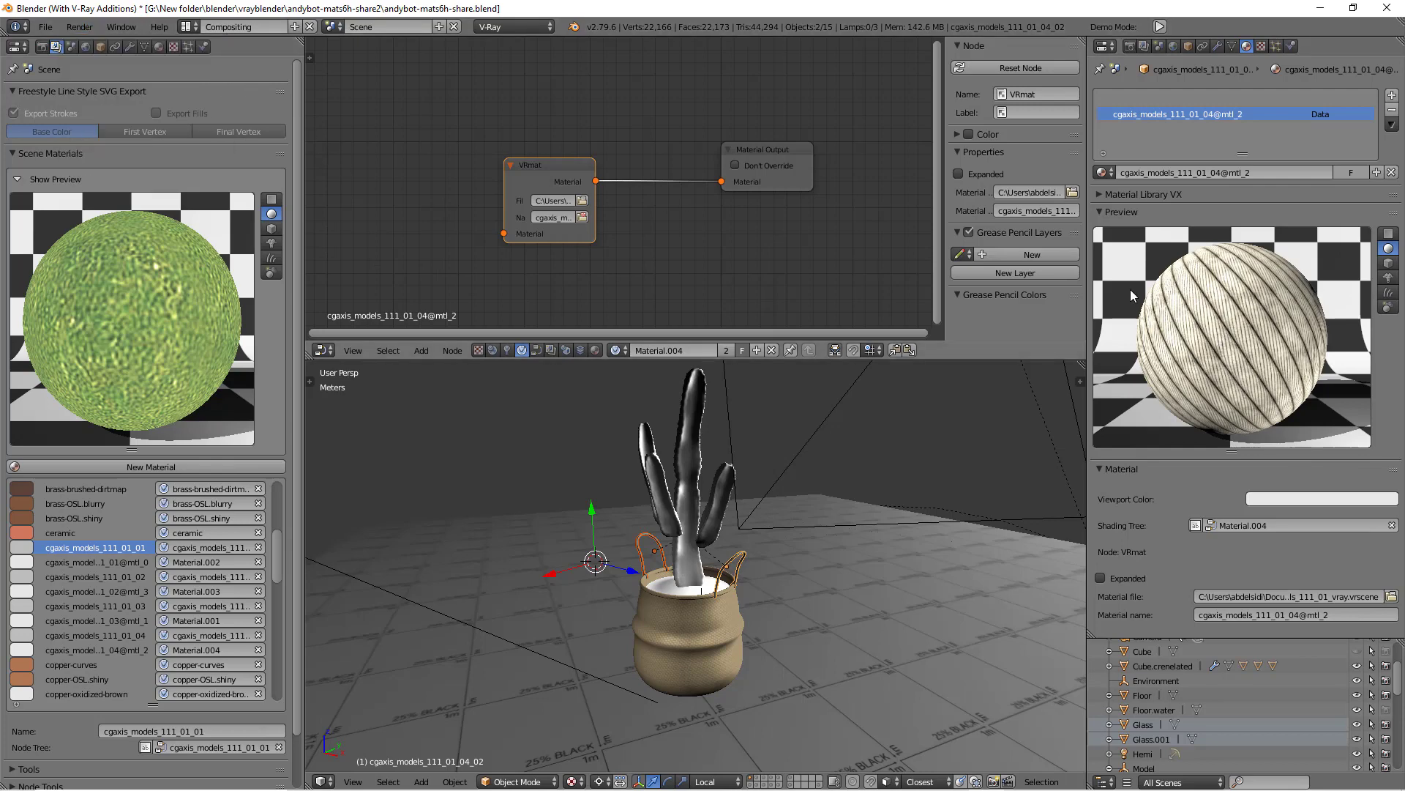
left_click(81, 26)
left_click(88, 41)
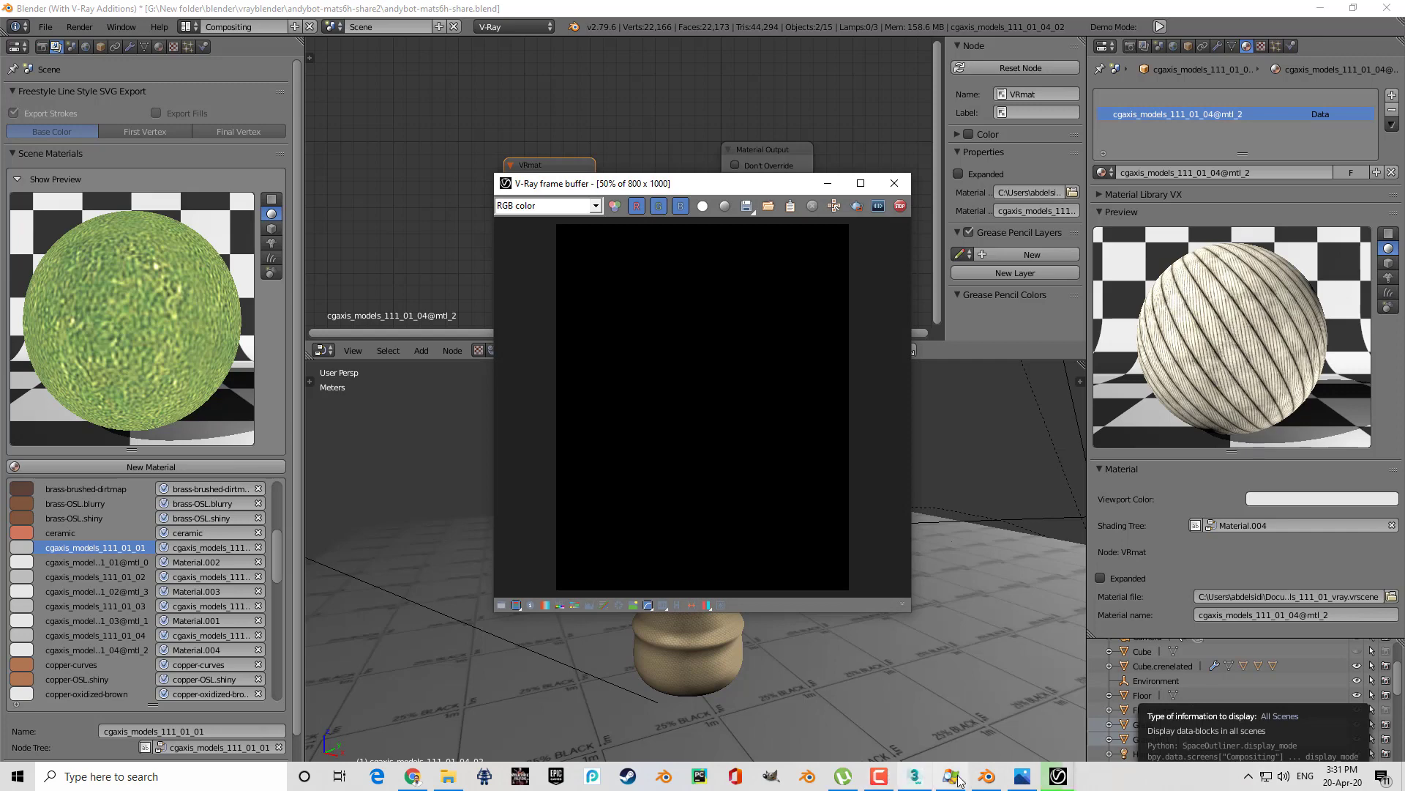
mouse_move(959, 780)
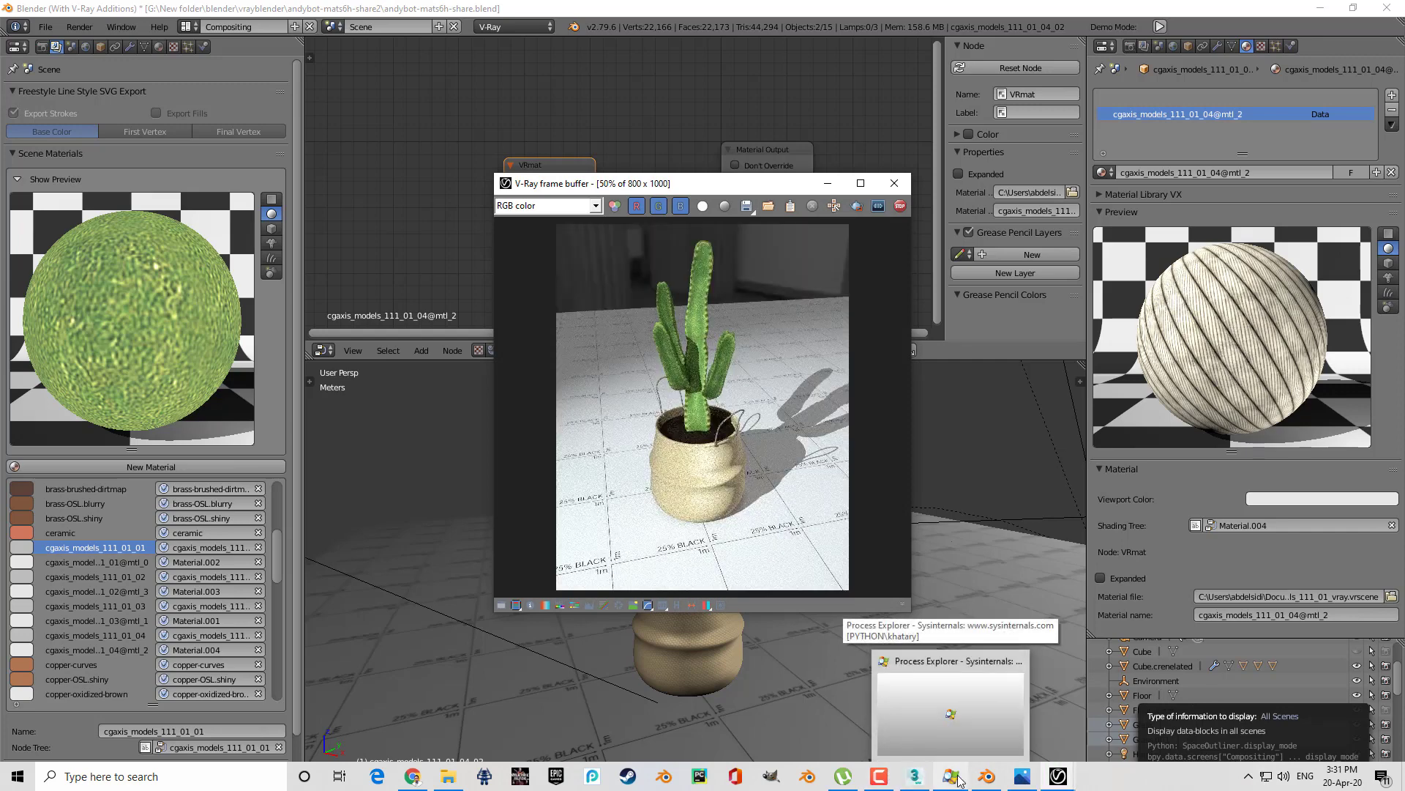
Examine the rendered cactus and pot at 100% in the maximized V-Ray frame buffer, and close it.
left_click(861, 183)
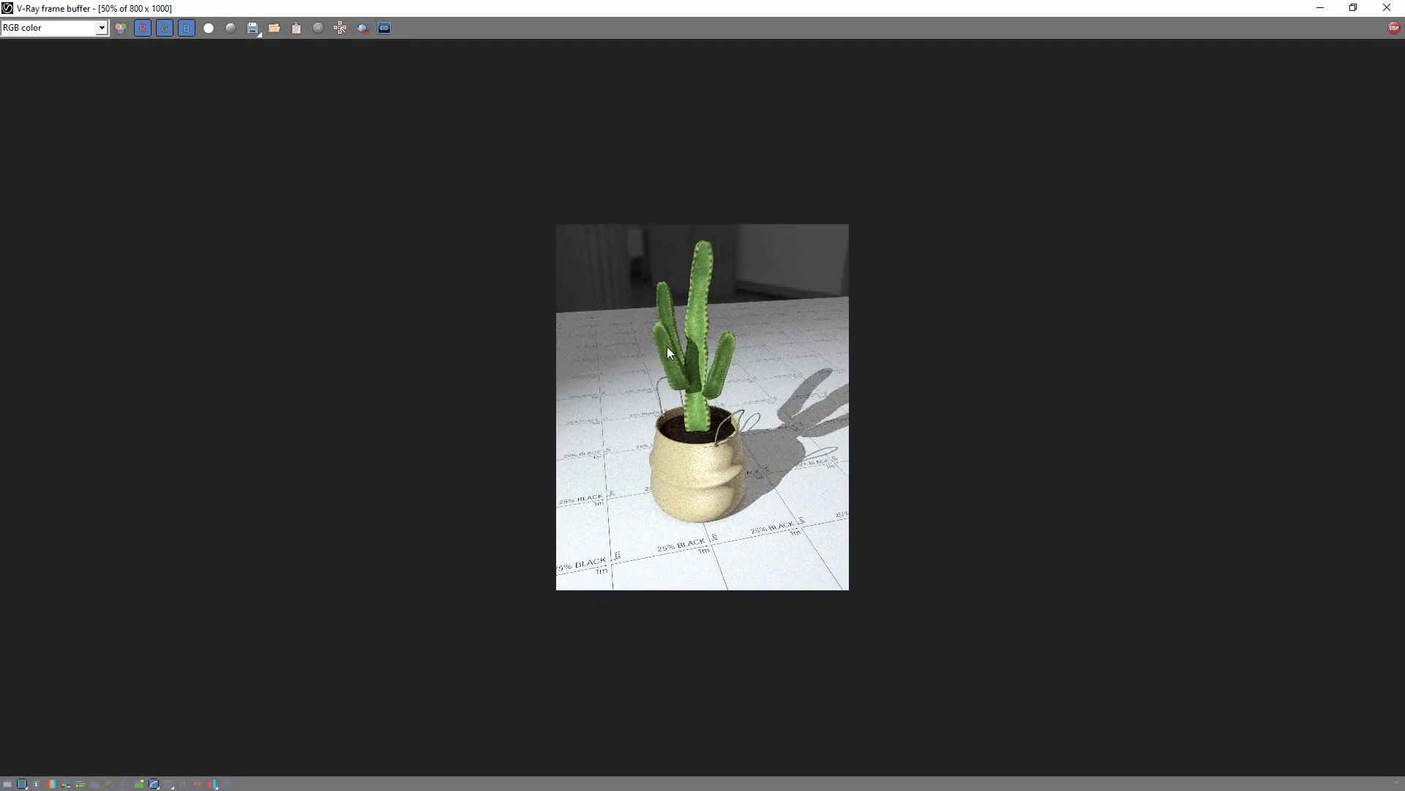
scroll(660, 362, "up", 2)
scroll(716, 361, "down", 1)
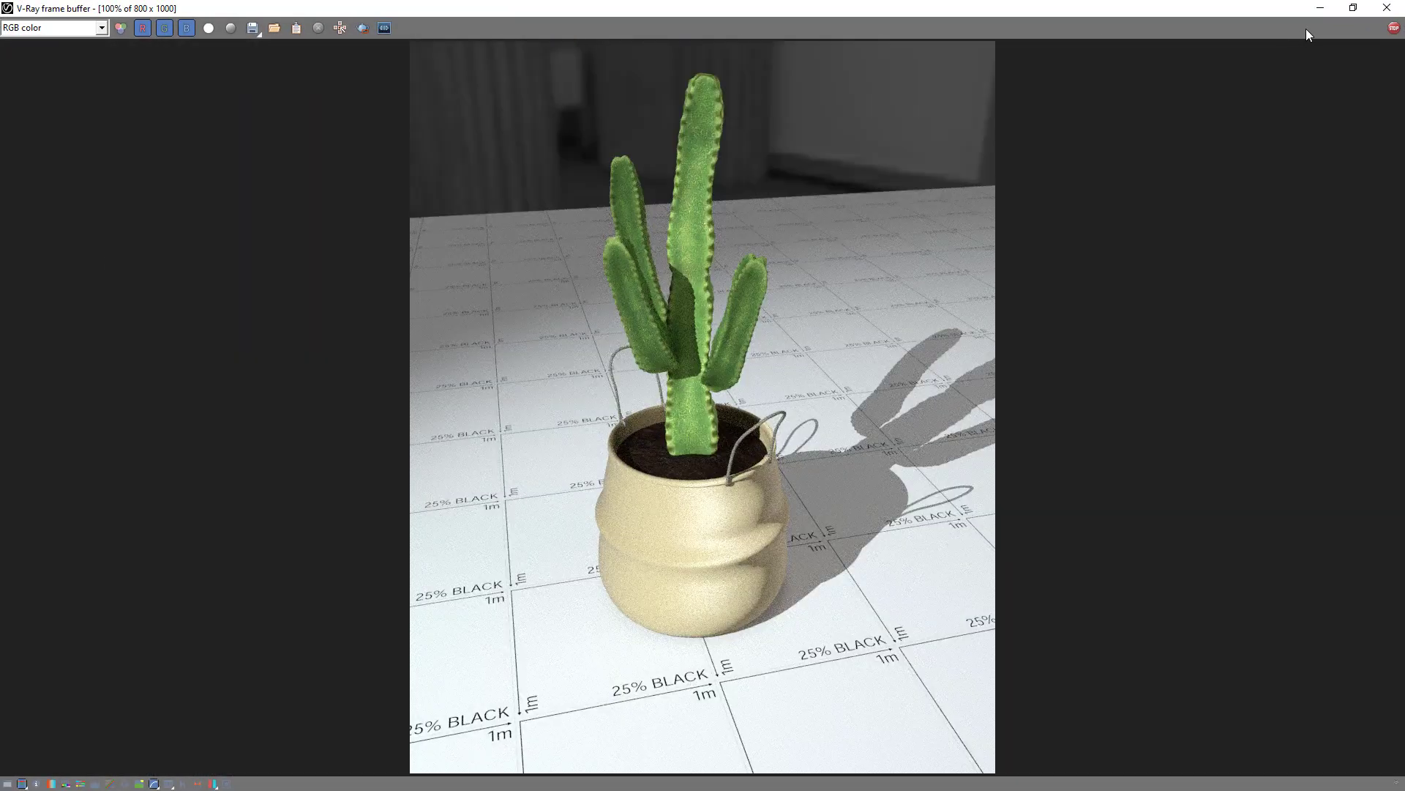
left_click(1353, 7)
scroll(718, 469, "down", 1)
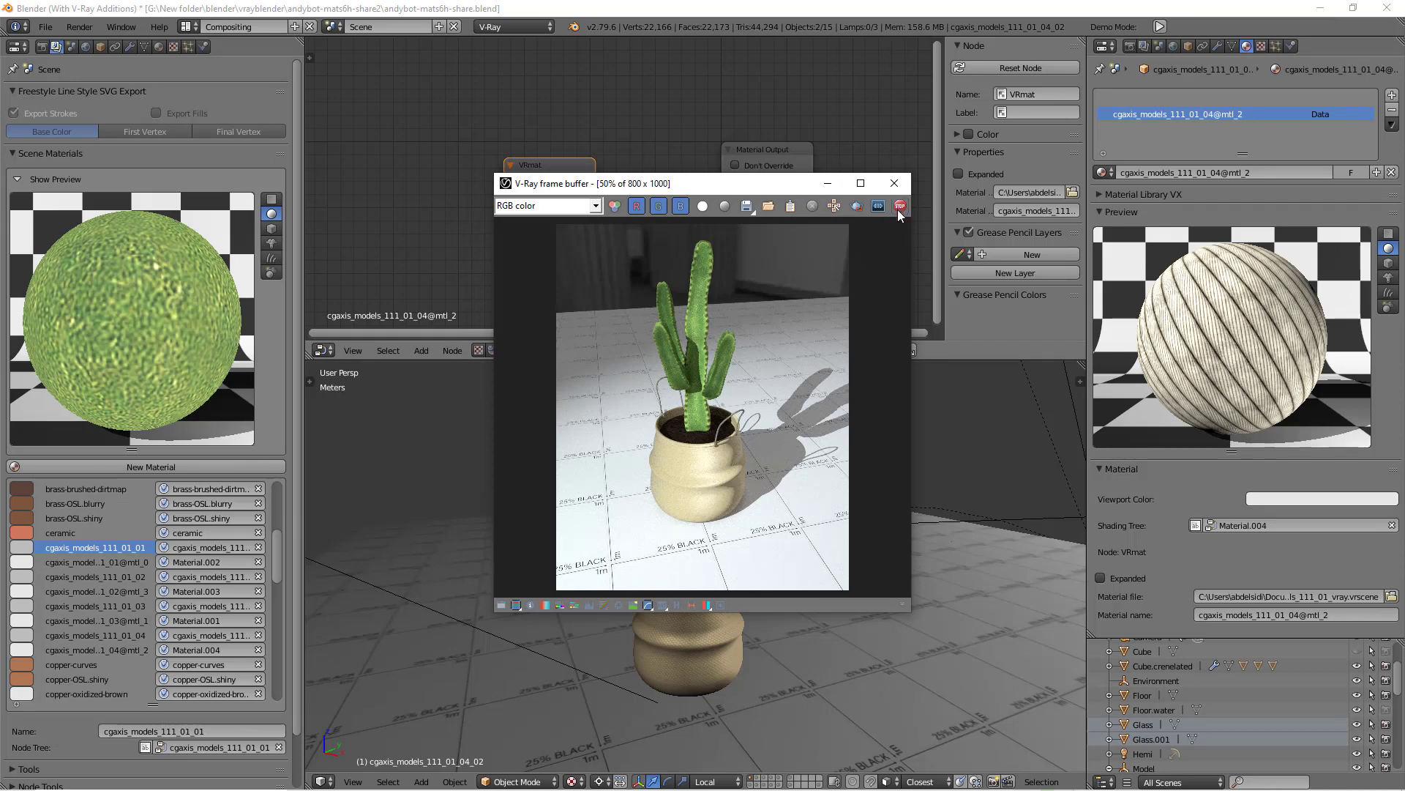
left_click(893, 183)
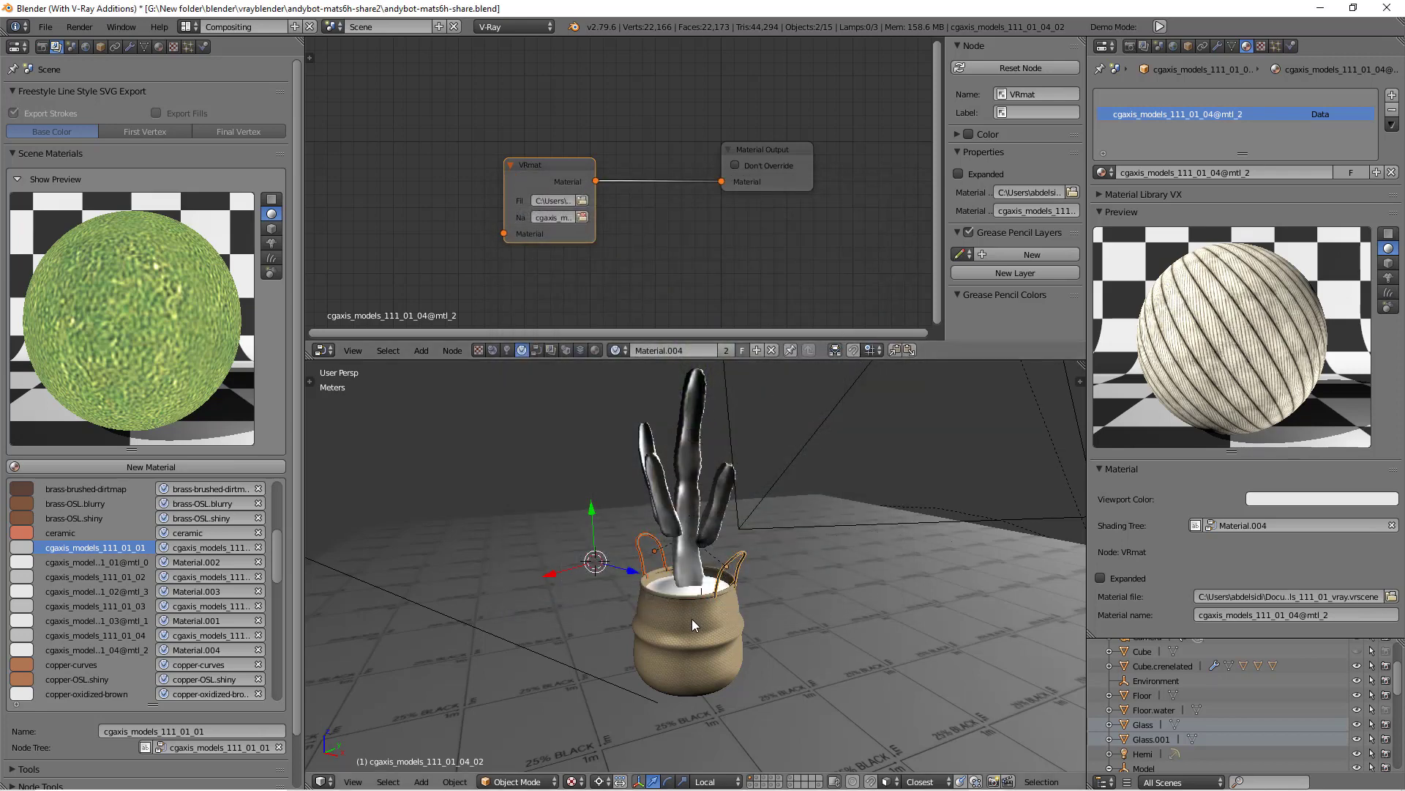
Change the node editor area to the UV/Image Editor and unlink the Map #19 image from it.
left_click(324, 350)
left_click(349, 287)
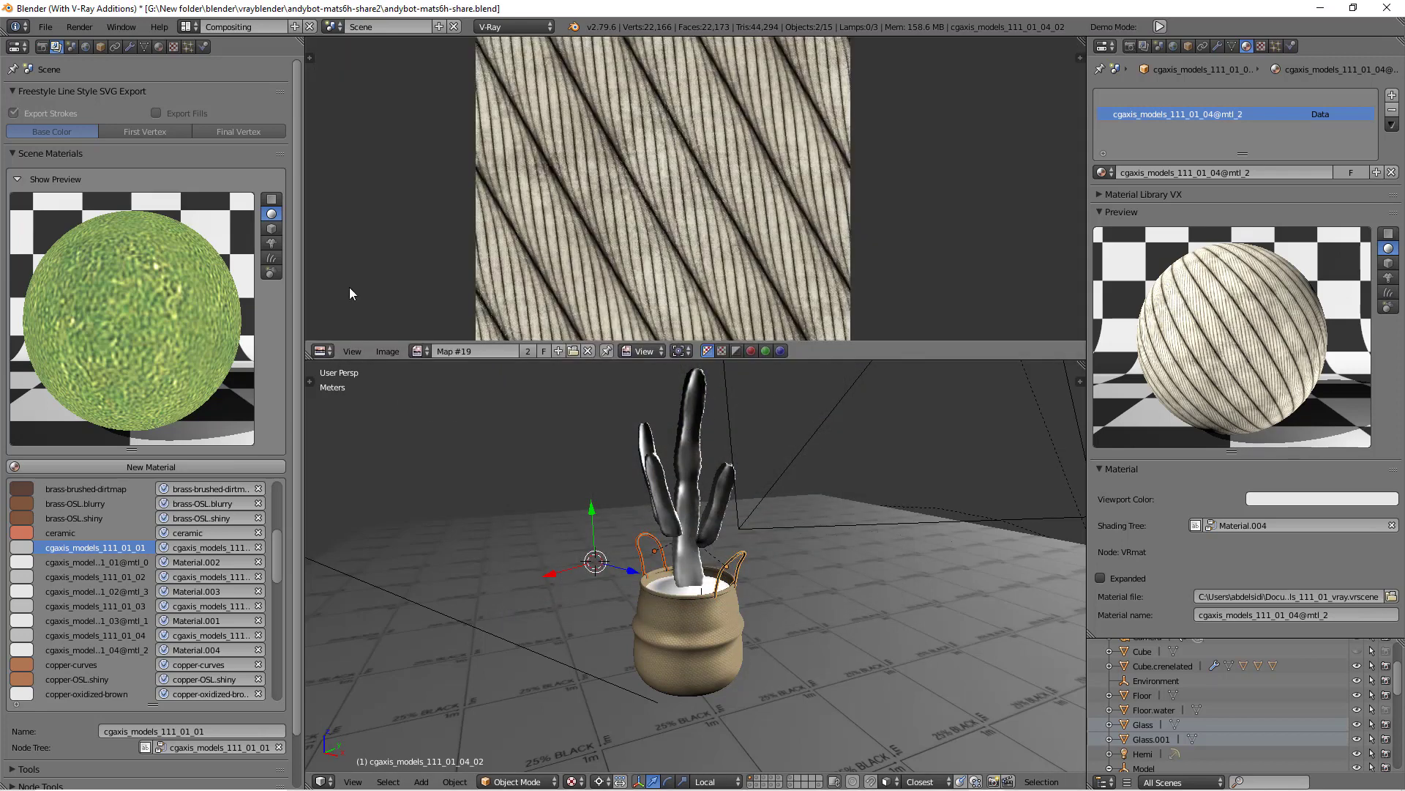
scroll(574, 276, "down", 5)
scroll(567, 291, "up", 2)
left_click(589, 351)
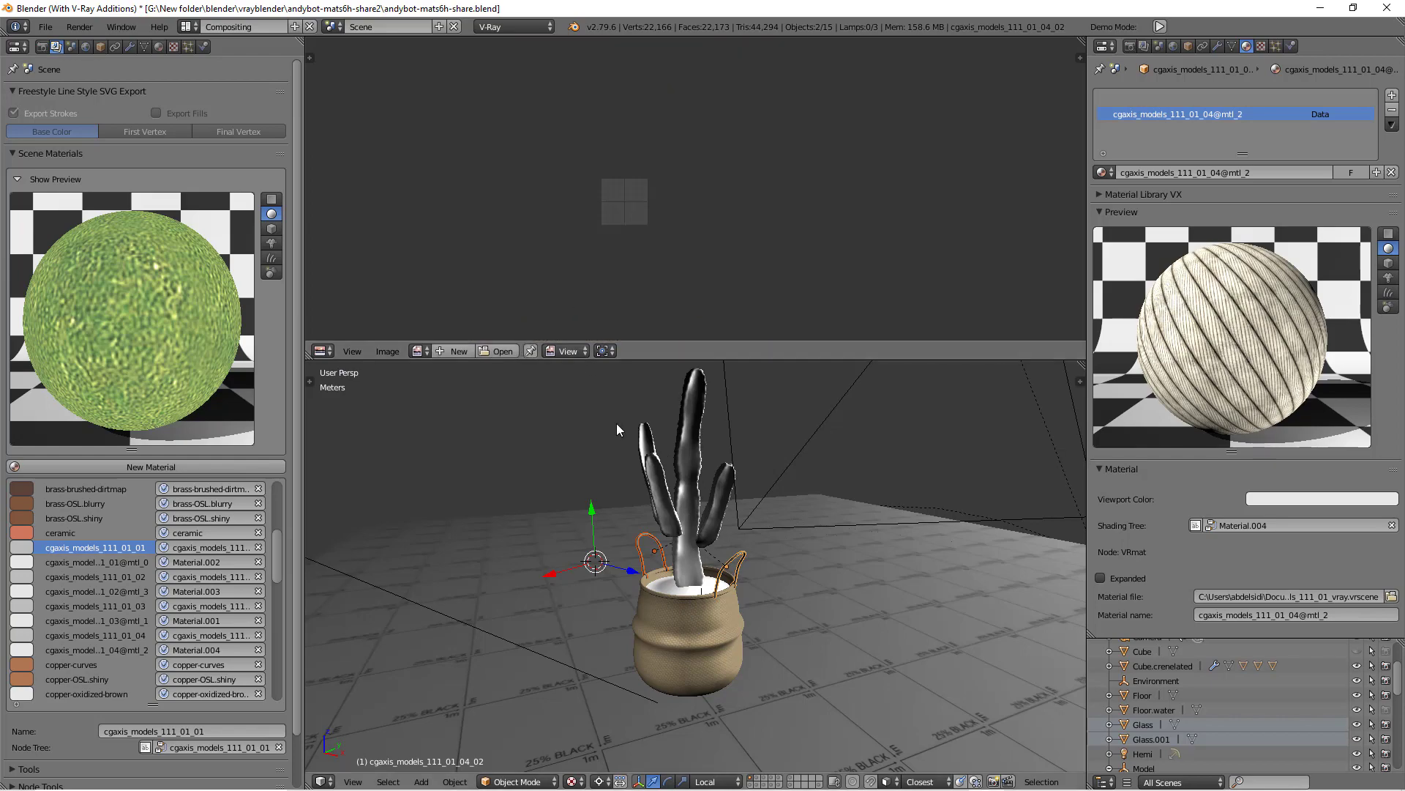
Put the pot's mesh in Edit Mode with its full UV layout shown.
right_click(709, 628)
key("Tab")
left_click(816, 626)
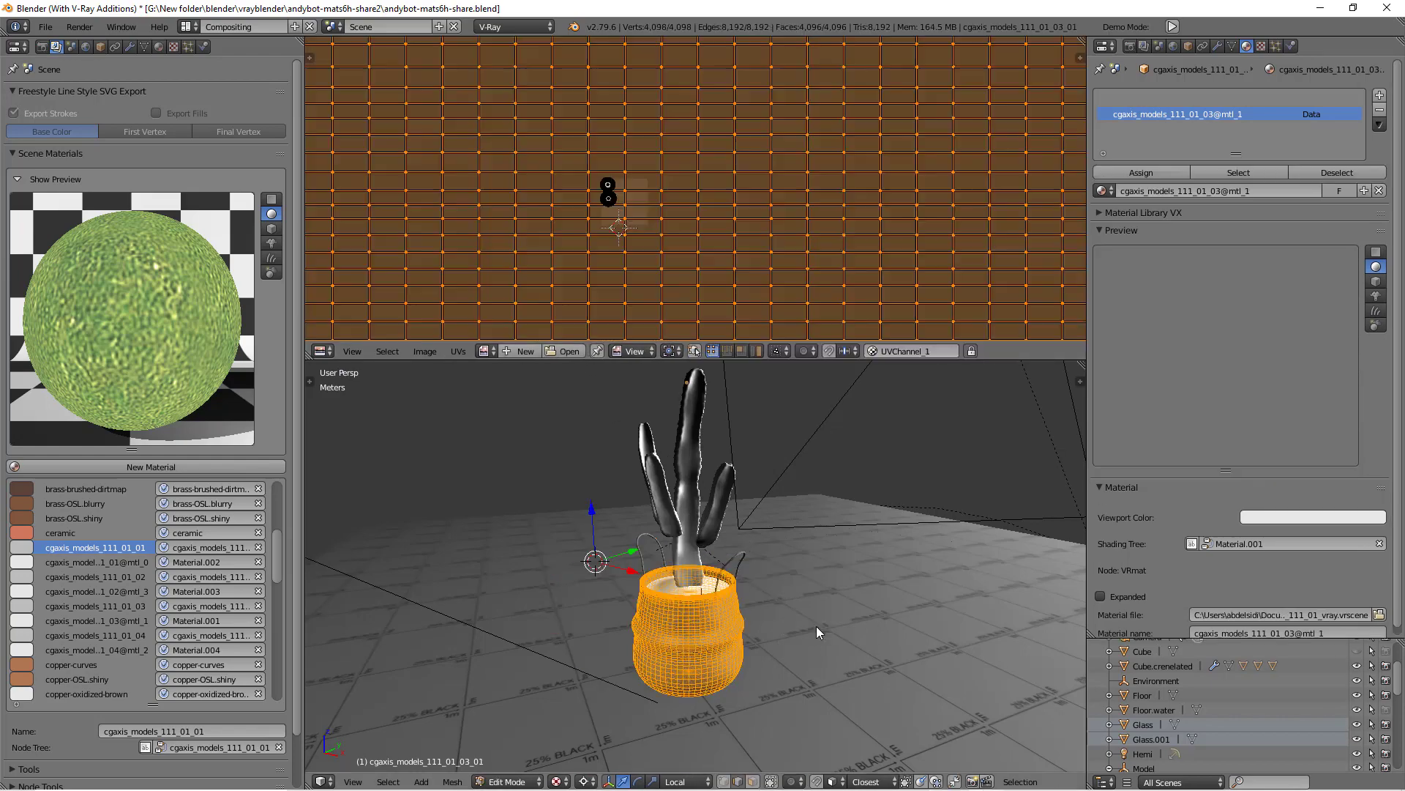
scroll(694, 247, "down", 4)
scroll(757, 280, "up", 3)
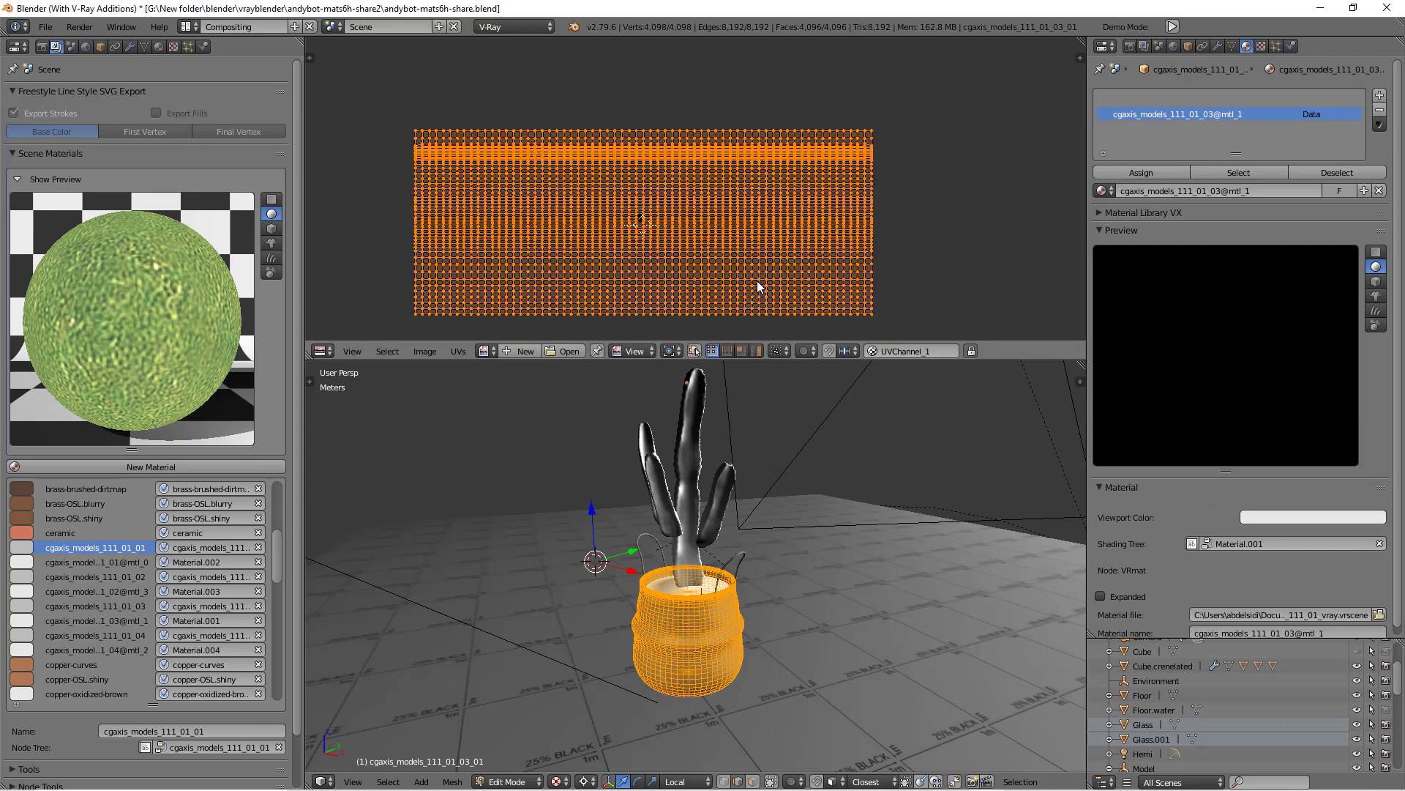
Scale the pot's selected UV strip down until it fits the width of the UV grid square.
key("s")
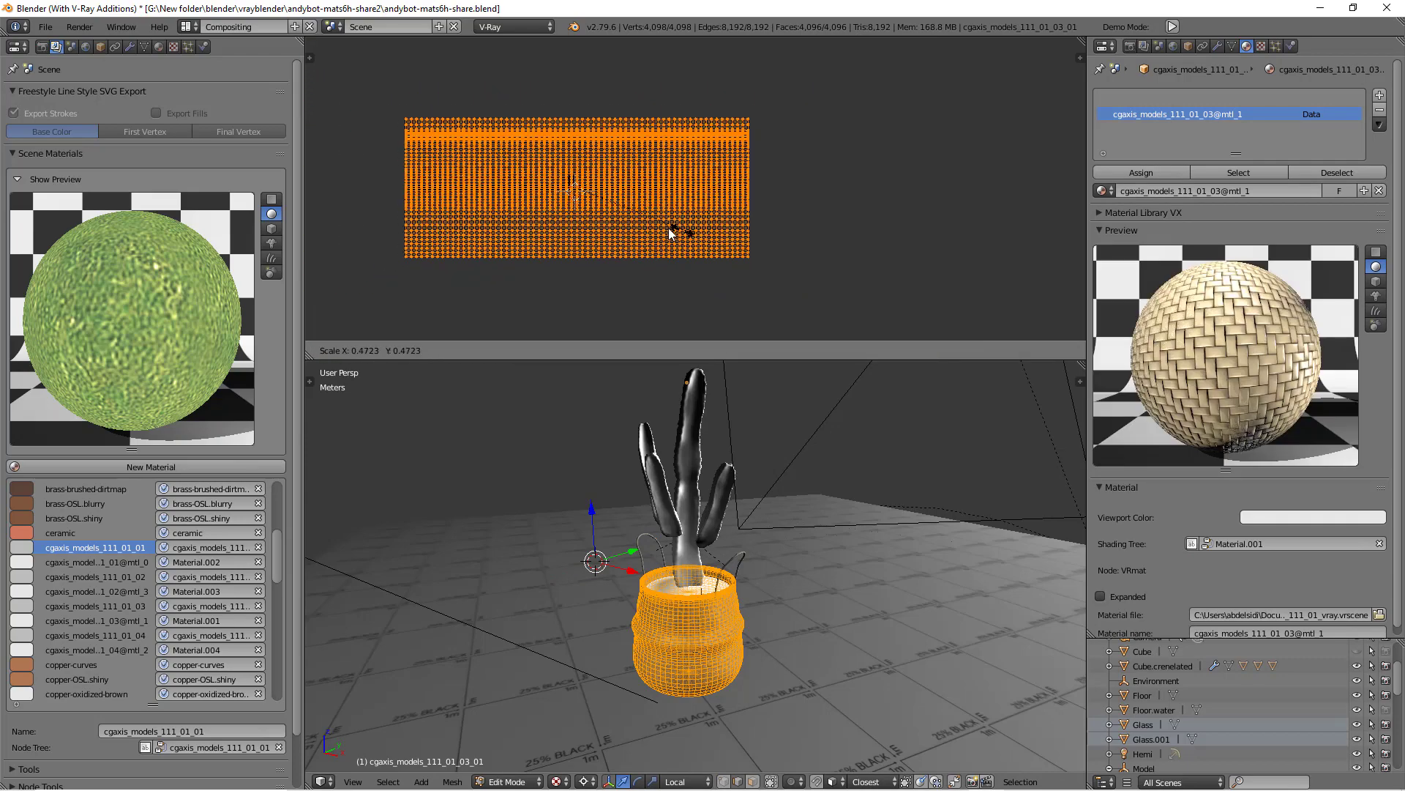
left_click(582, 187)
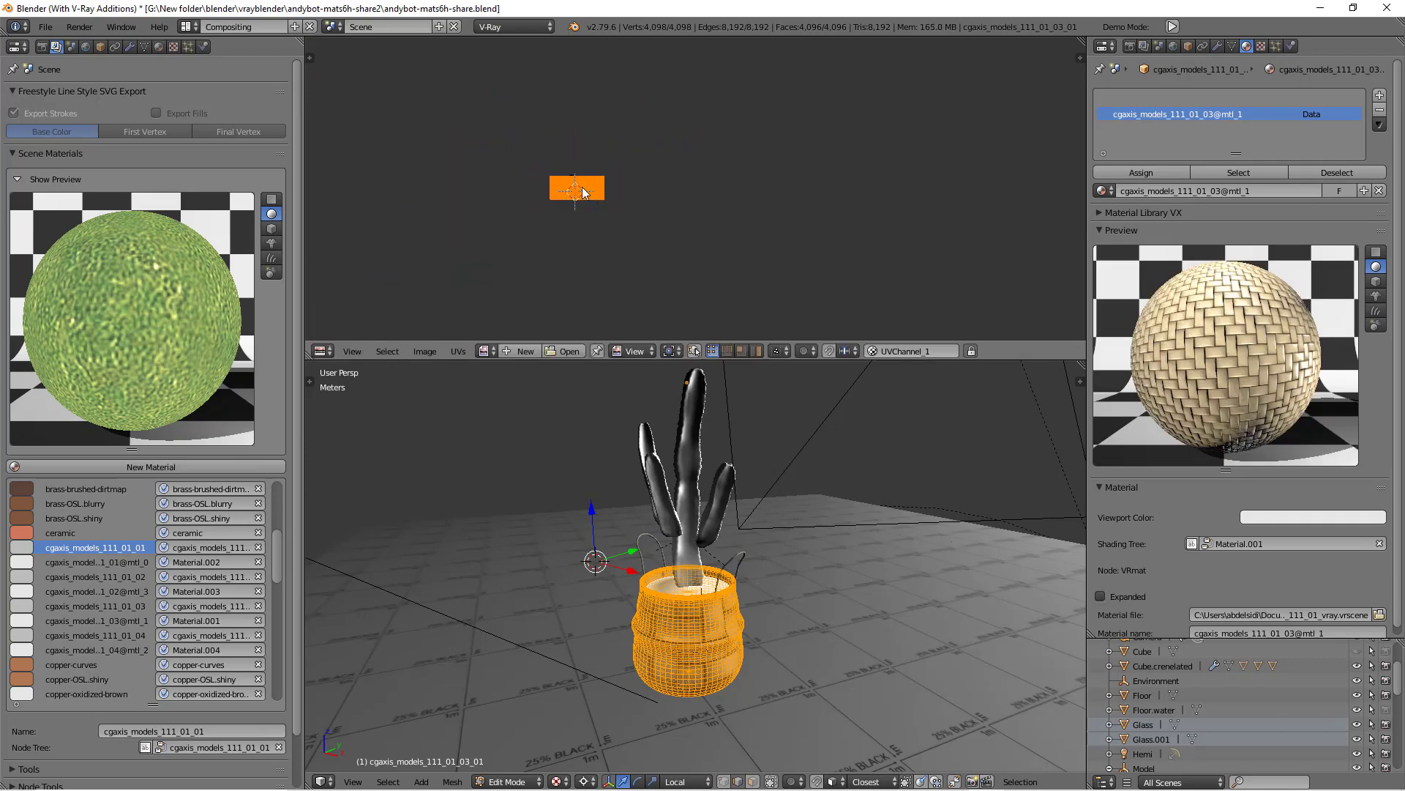
scroll(582, 186, "up", 5)
scroll(582, 186, "up", 3)
key("s")
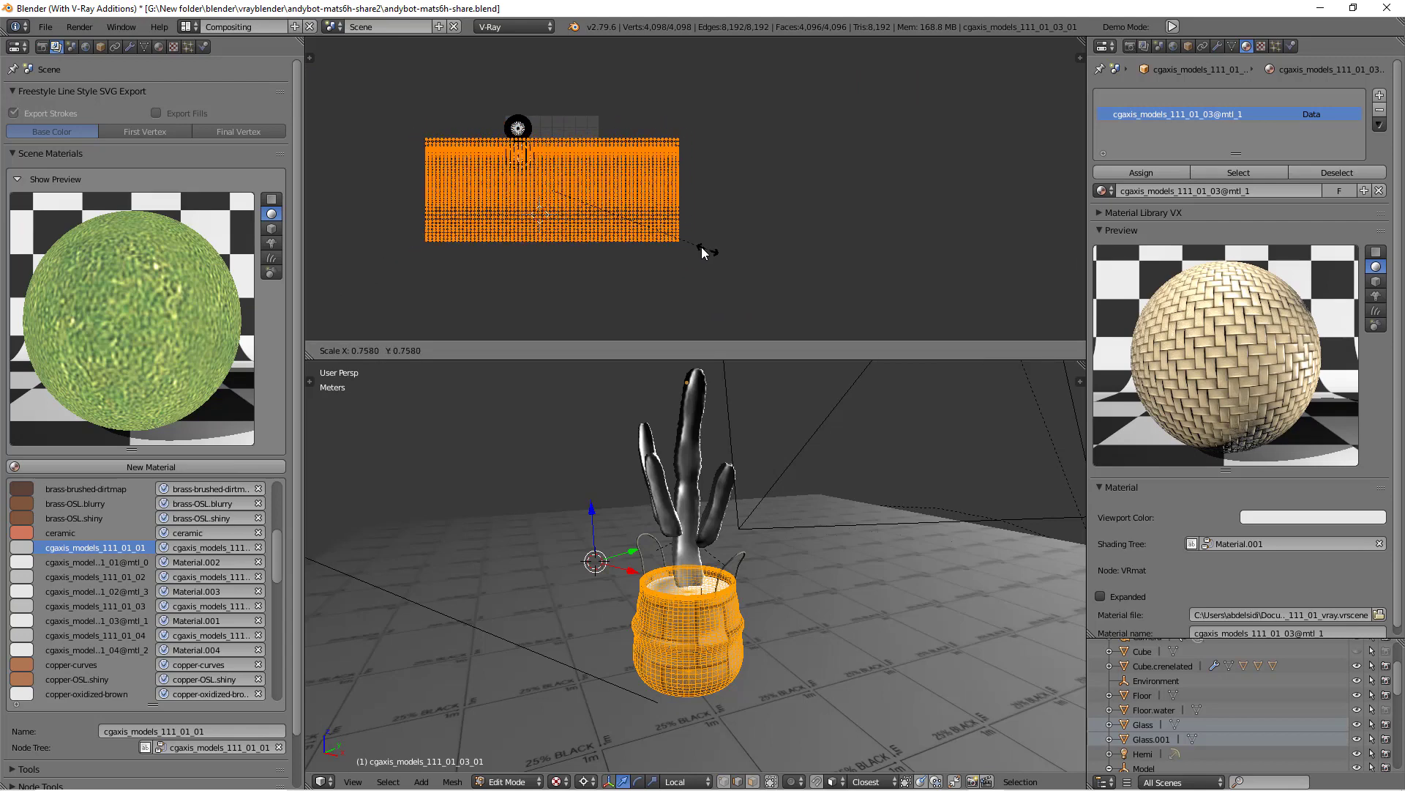
left_click(612, 226)
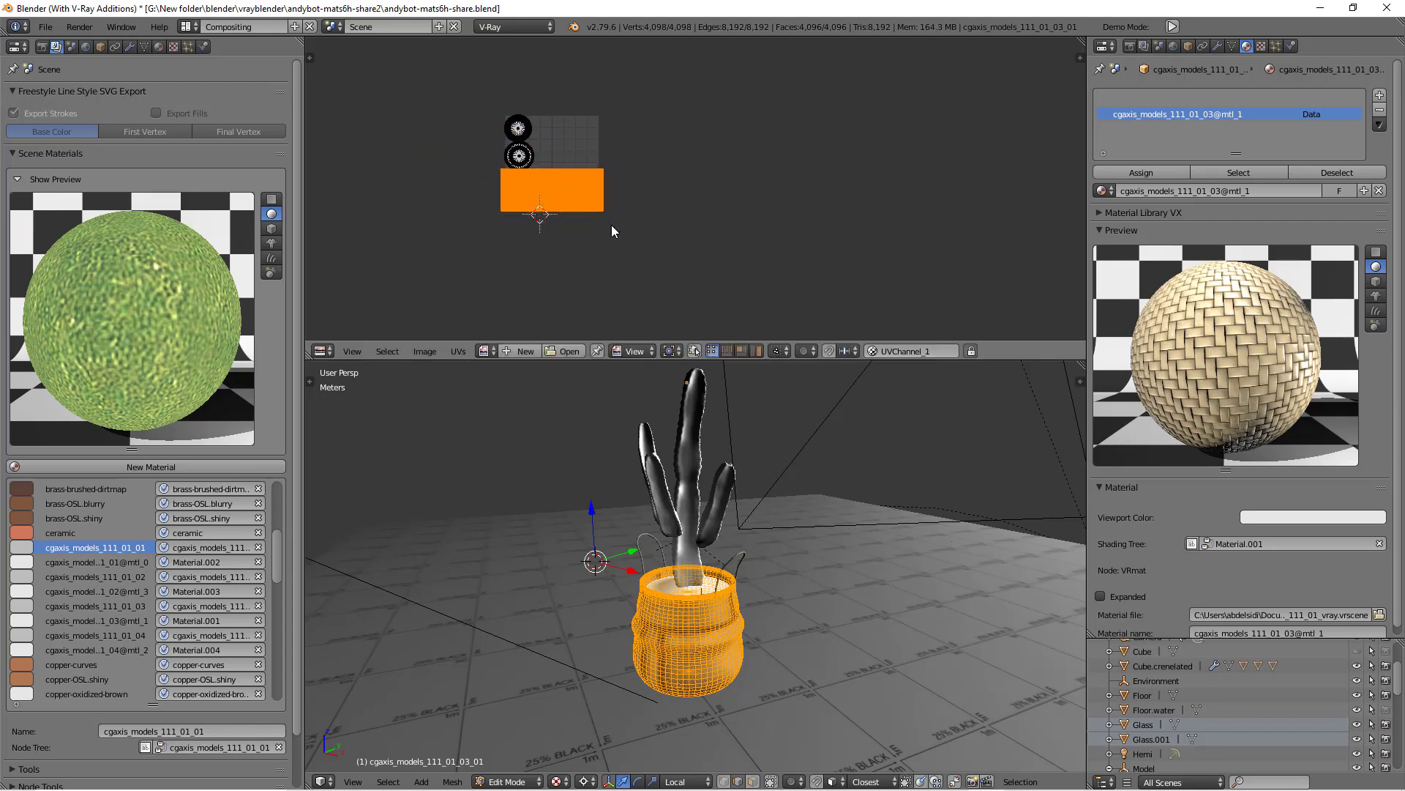
scroll(574, 205, "up", 4)
key("s")
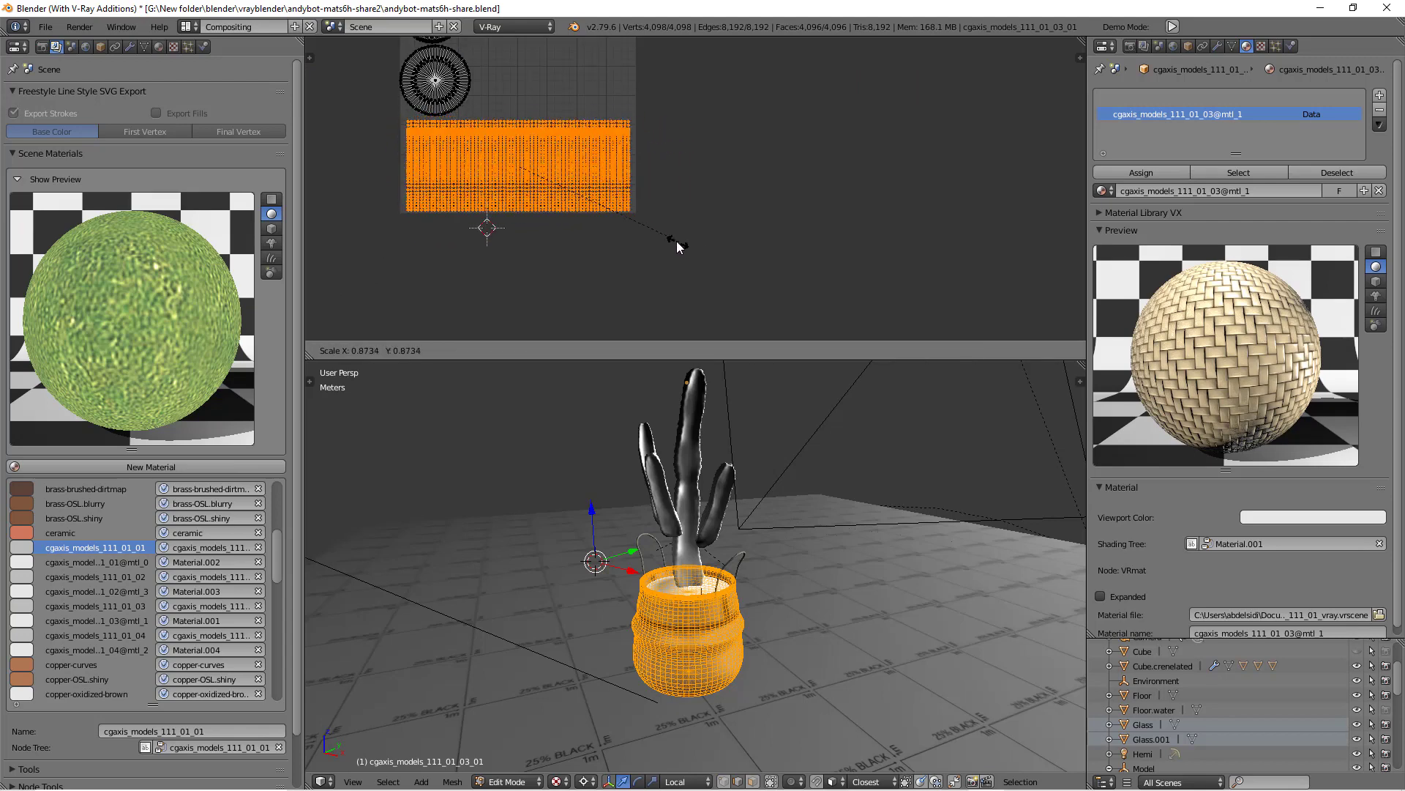
left_click(694, 249)
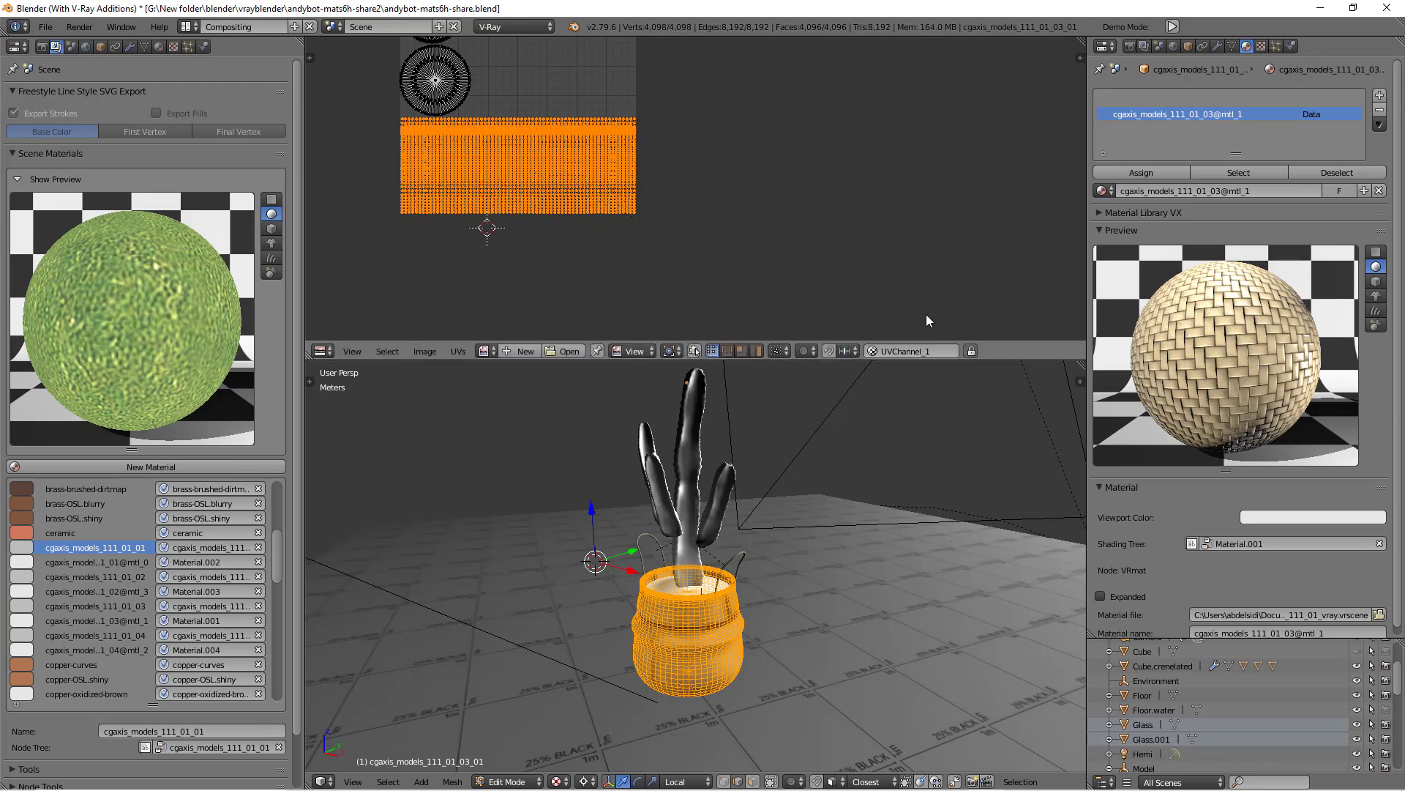
Bring up the earlier reference render and render the scene again with the rescaled pot UVs.
left_click(79, 27)
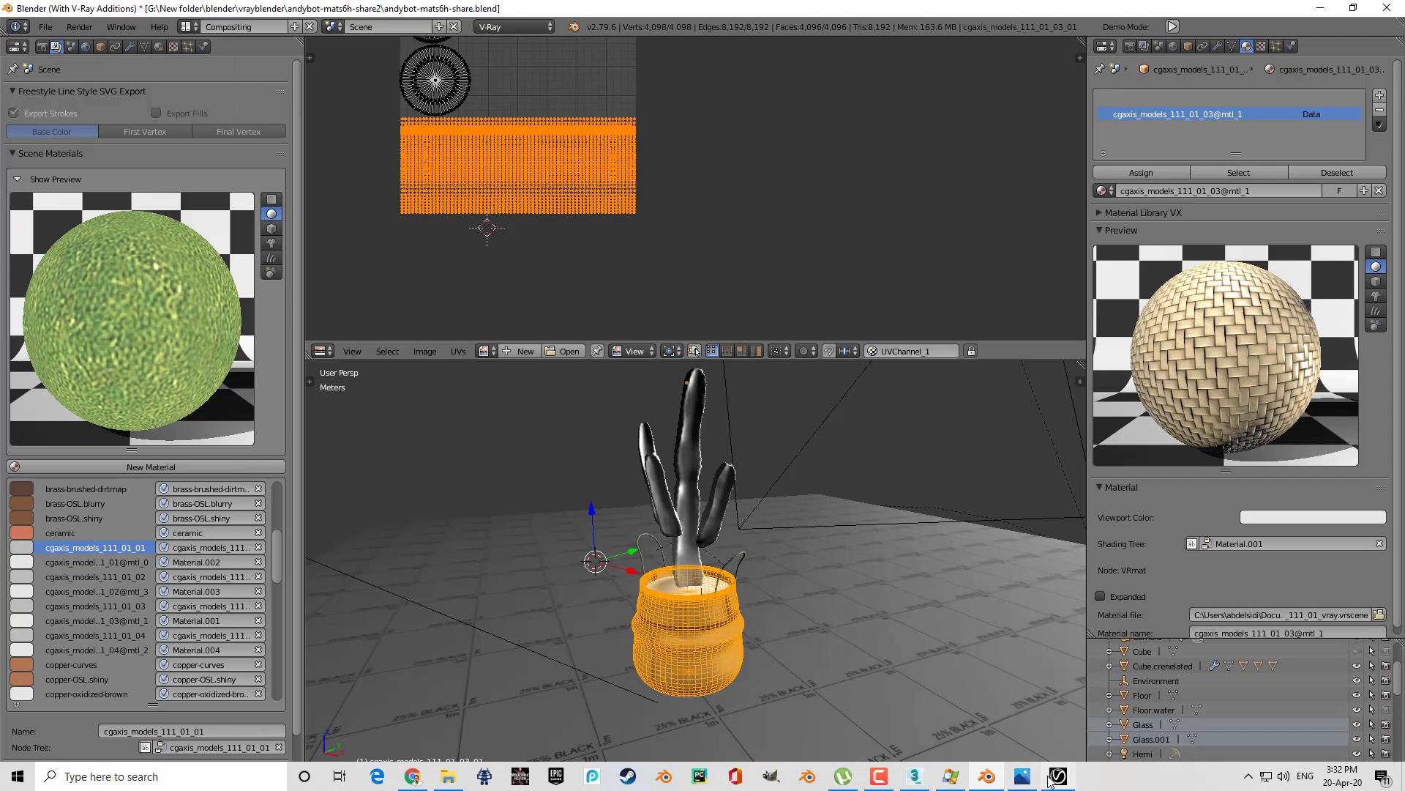
left_click(1019, 779)
key("F12")
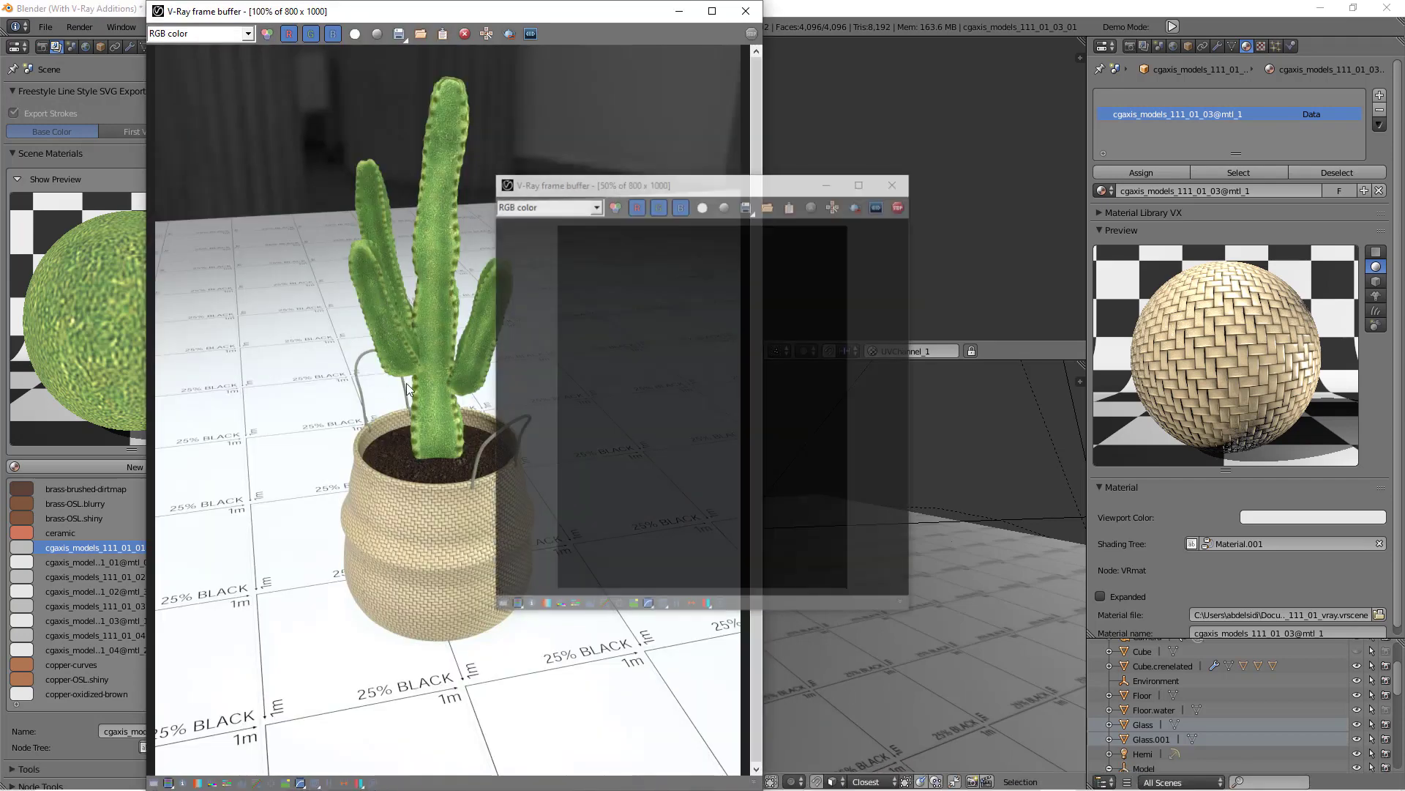
Place and enlarge the new frame buffer beside the reference render, compare the pots at 100%, and close the new one.
left_click_drag(726, 182, 1062, 170)
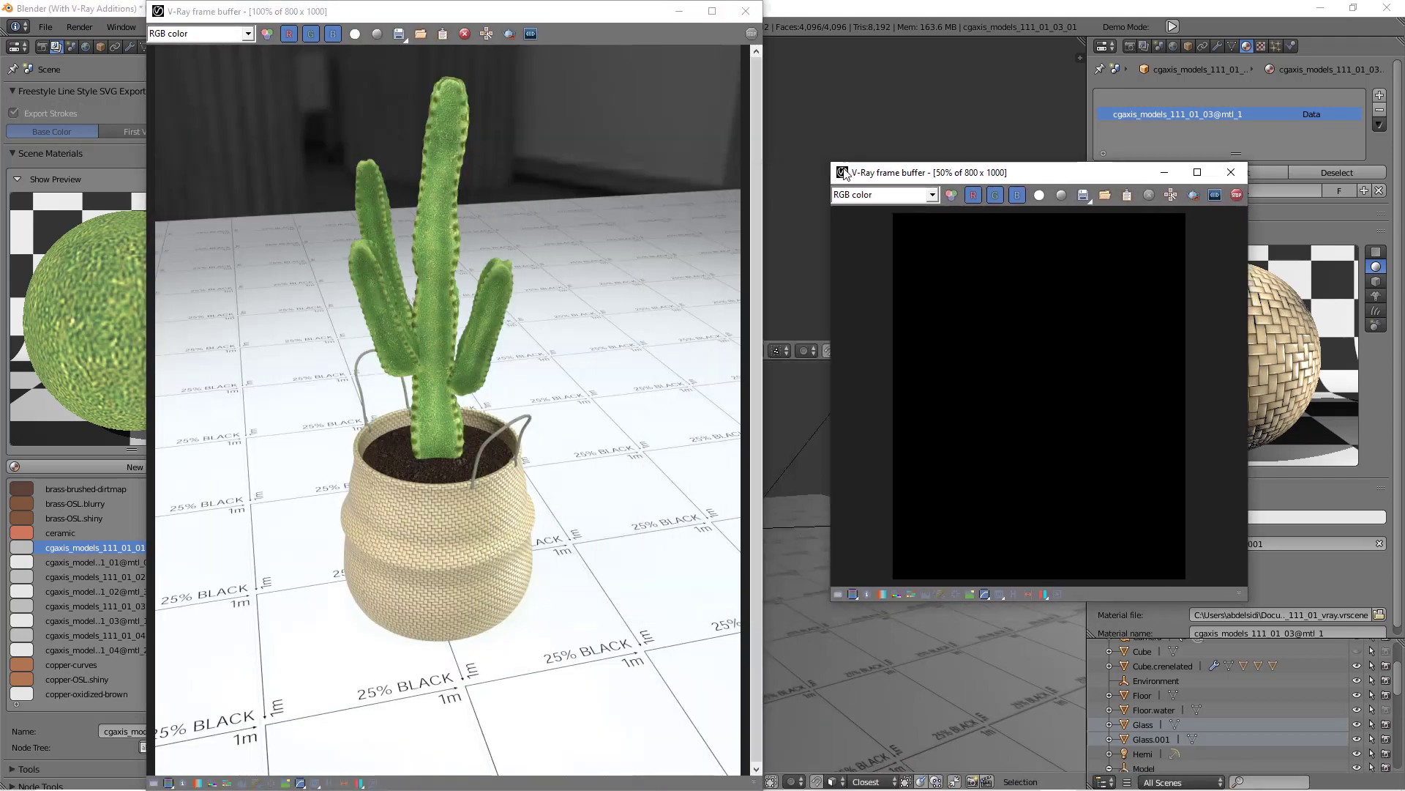
left_click_drag(829, 160, 704, 27)
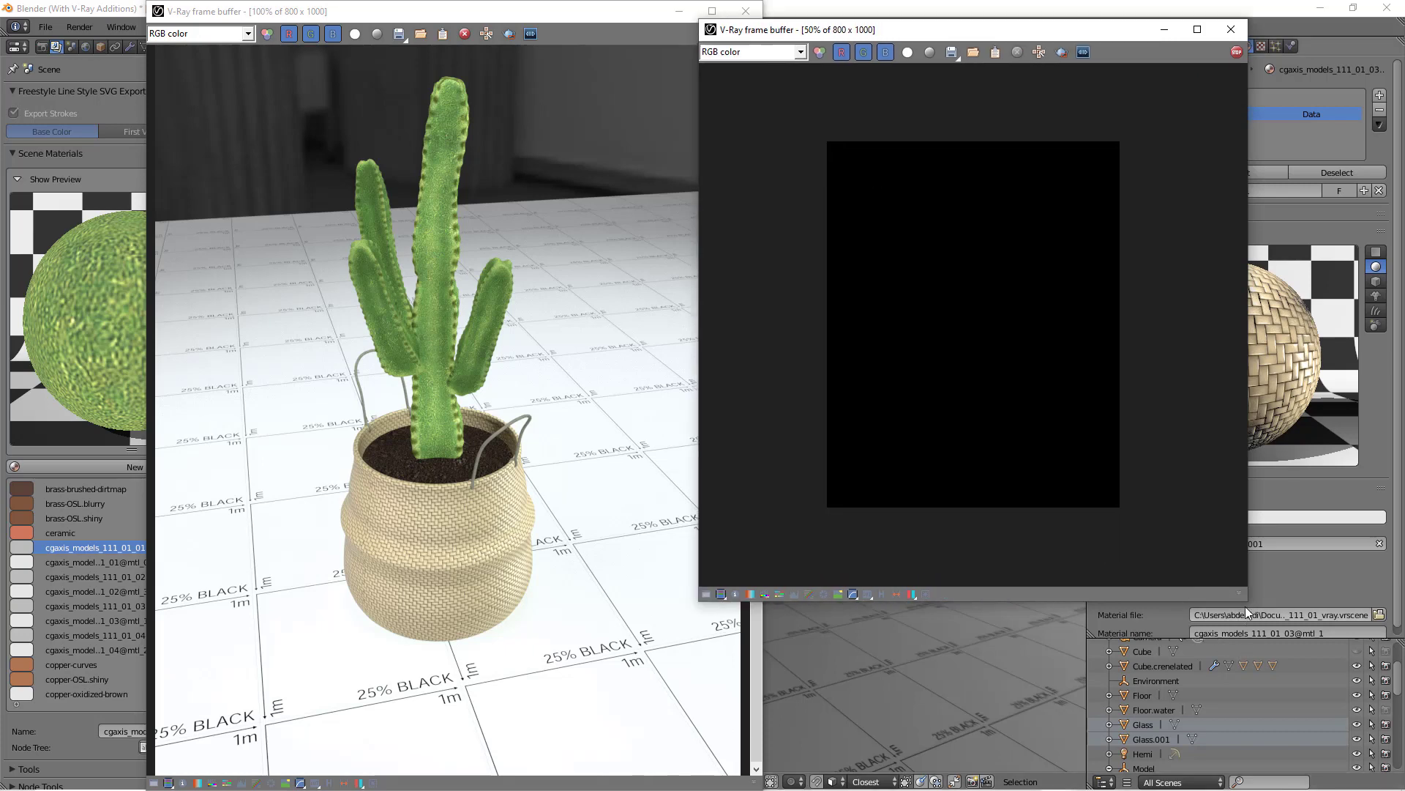
left_click_drag(1246, 603, 1329, 785)
double_click(1026, 499)
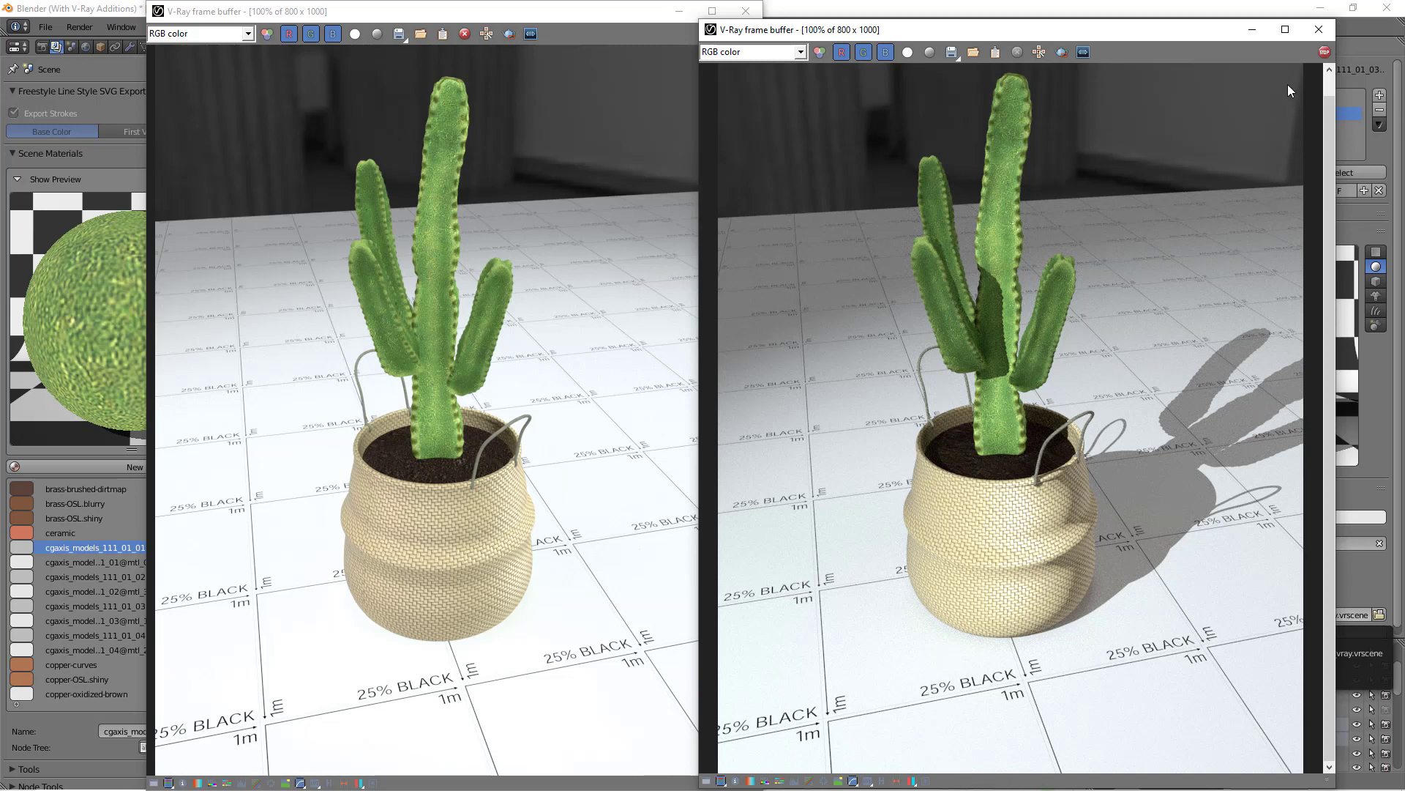
left_click(1318, 30)
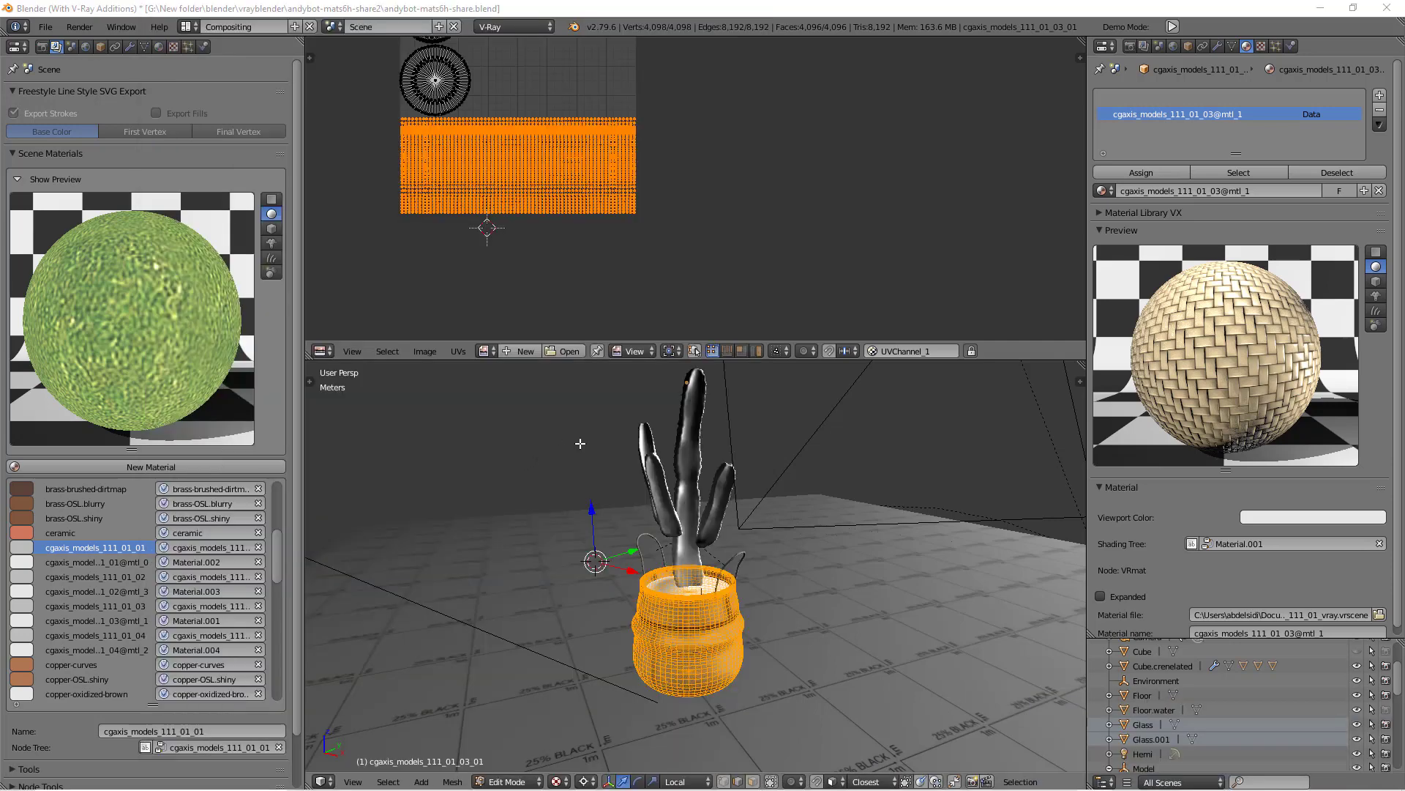
Switch to 3ds Max and open the V-Ray vrmat converter.
left_click(45, 27)
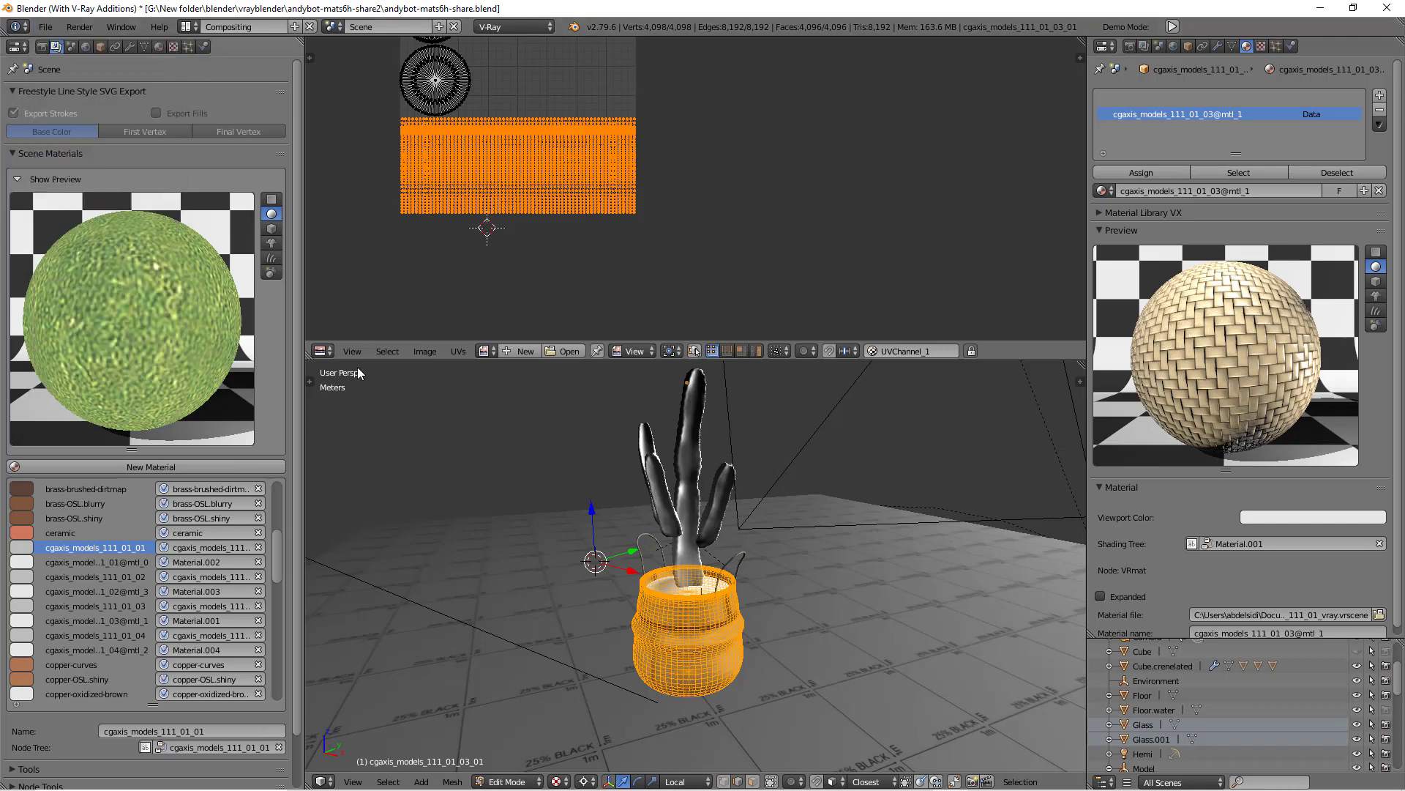
left_click(1321, 8)
left_click(879, 776)
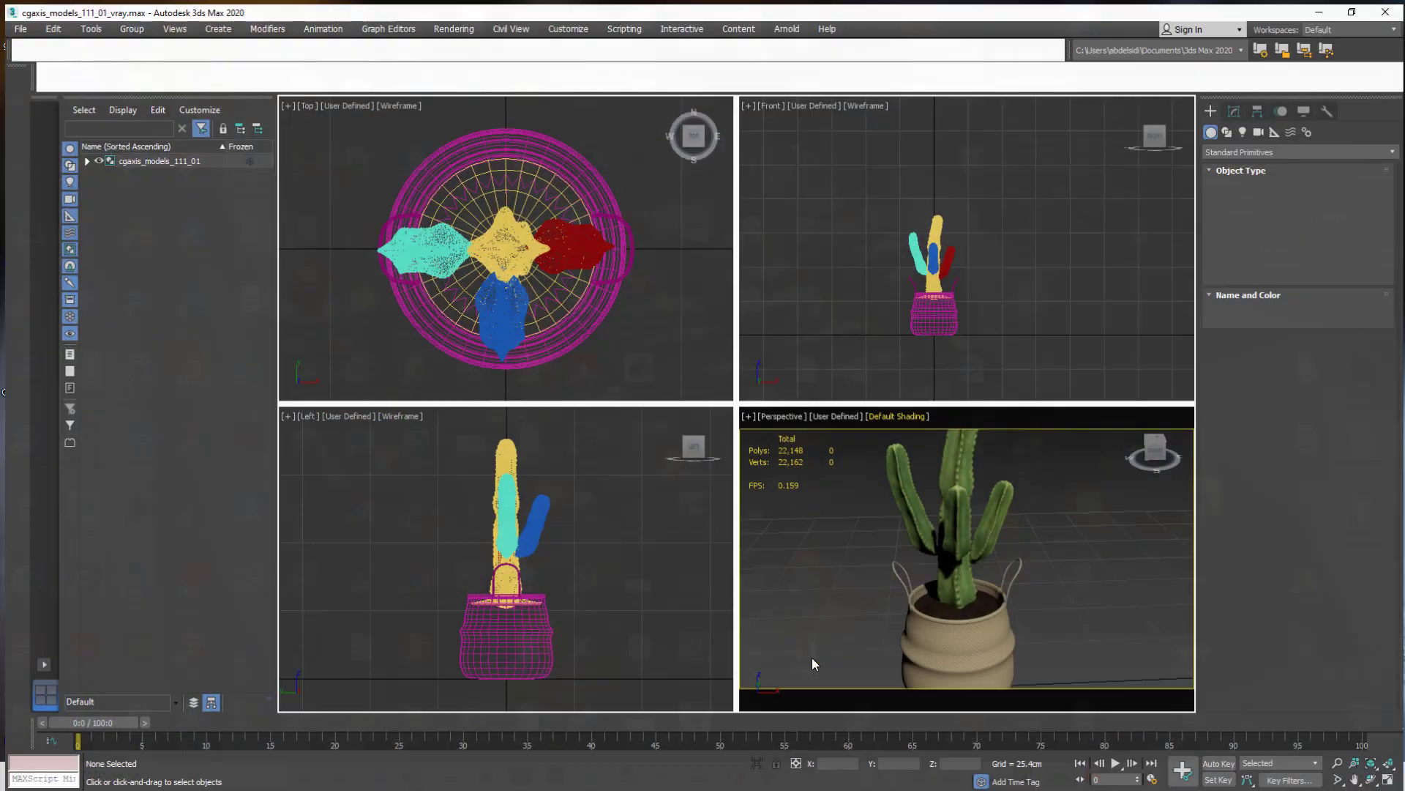
left_click(86, 24)
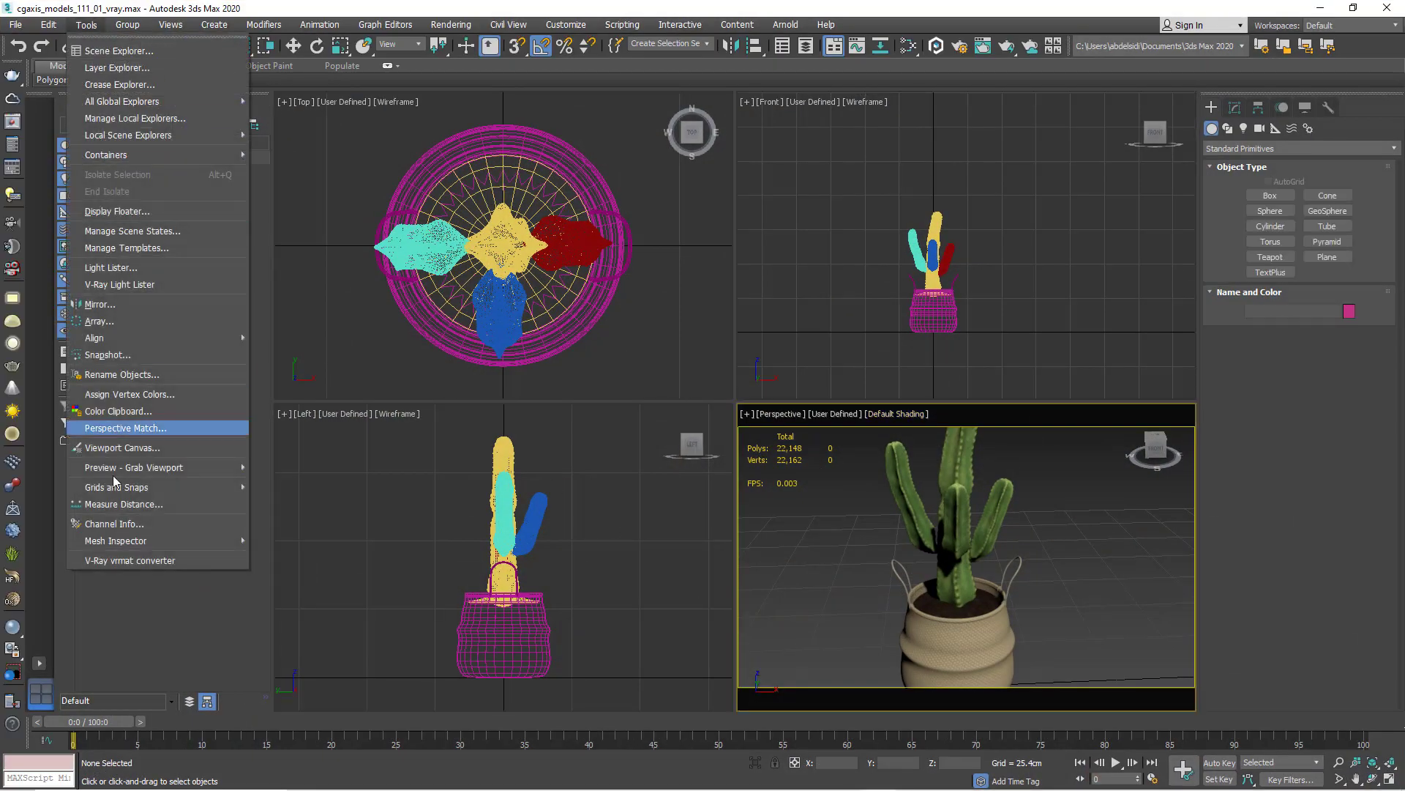
left_click(139, 560)
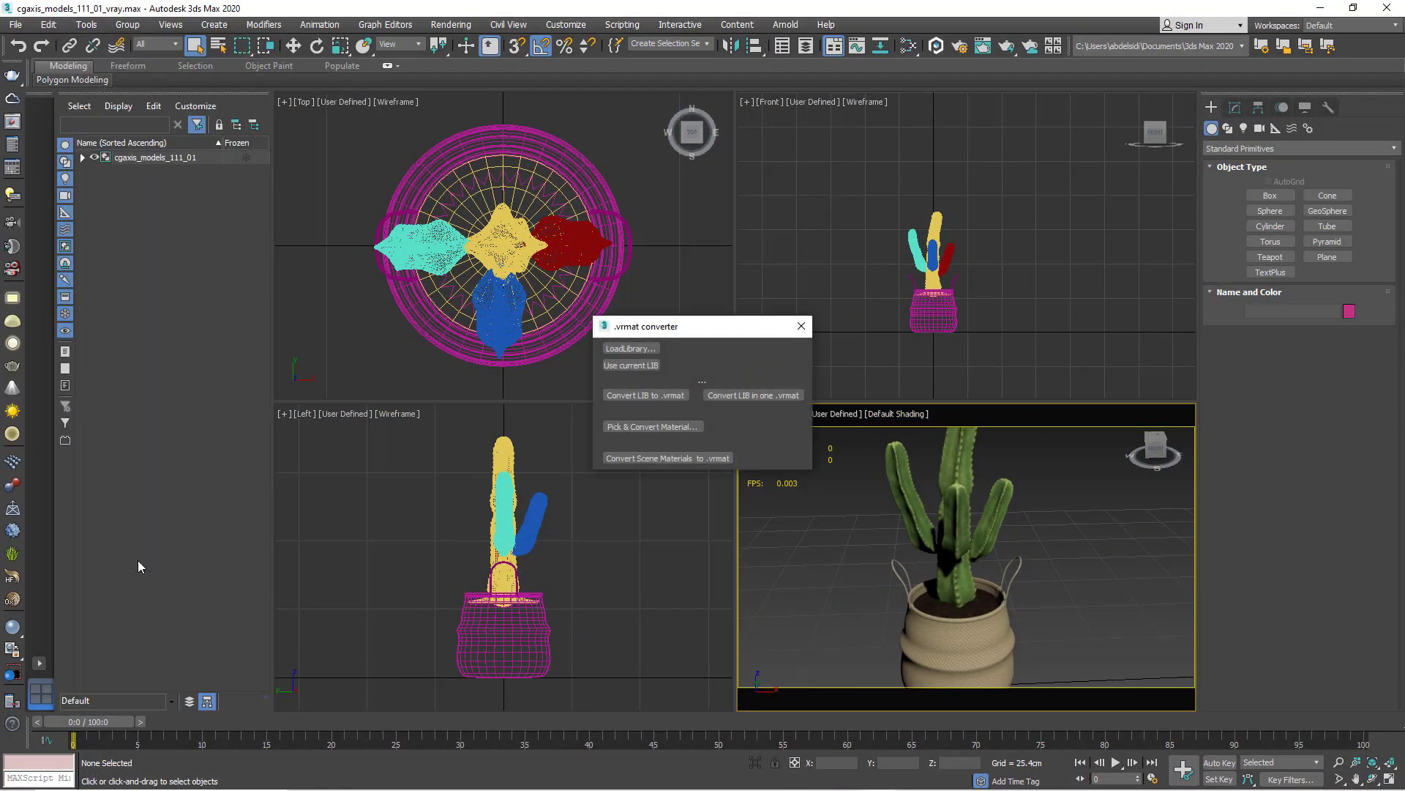
left_click(625, 368)
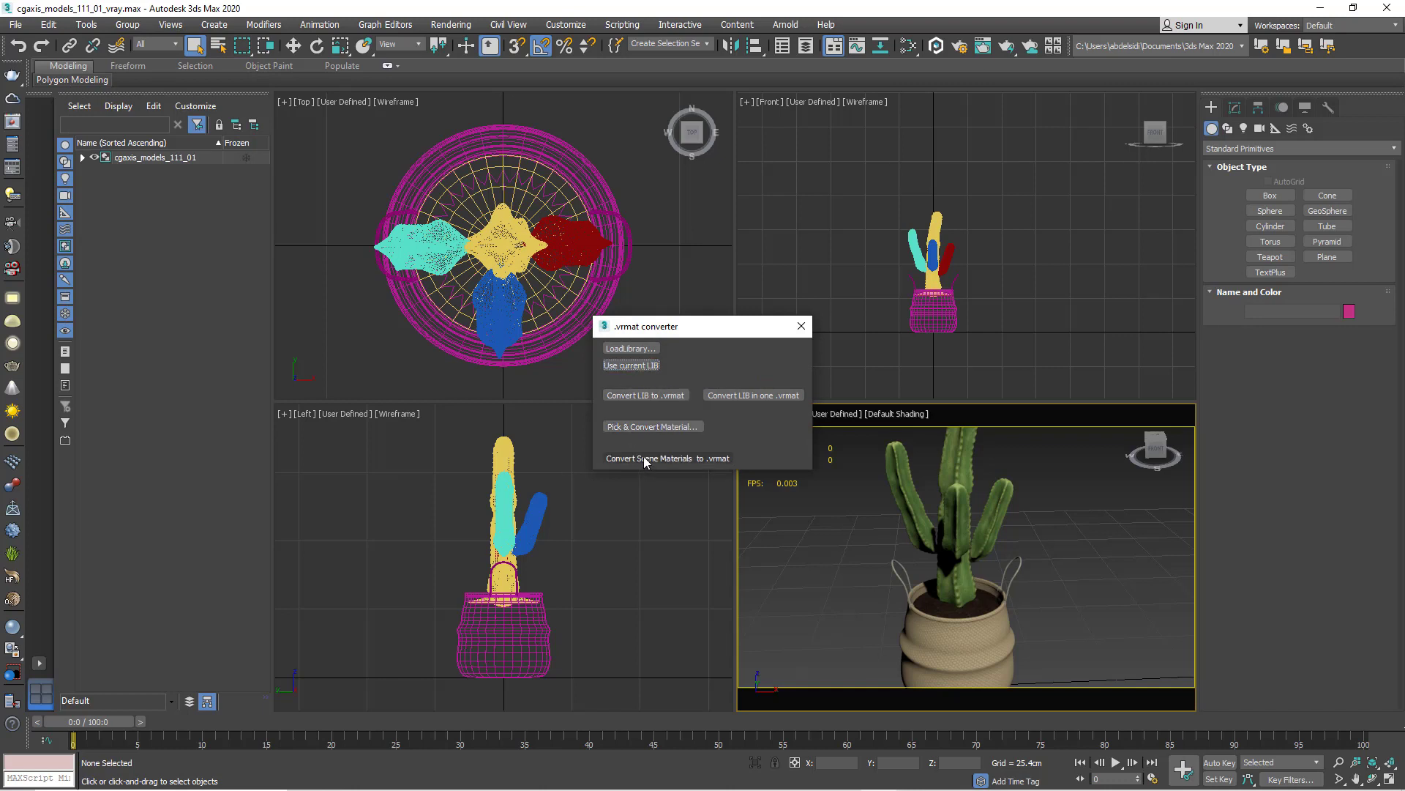
Inspect the cgaxis_models_111_01_01 folder in the export directory for converting scene materials to .vrmat, without exporting, and close the converter.
left_click(715, 459)
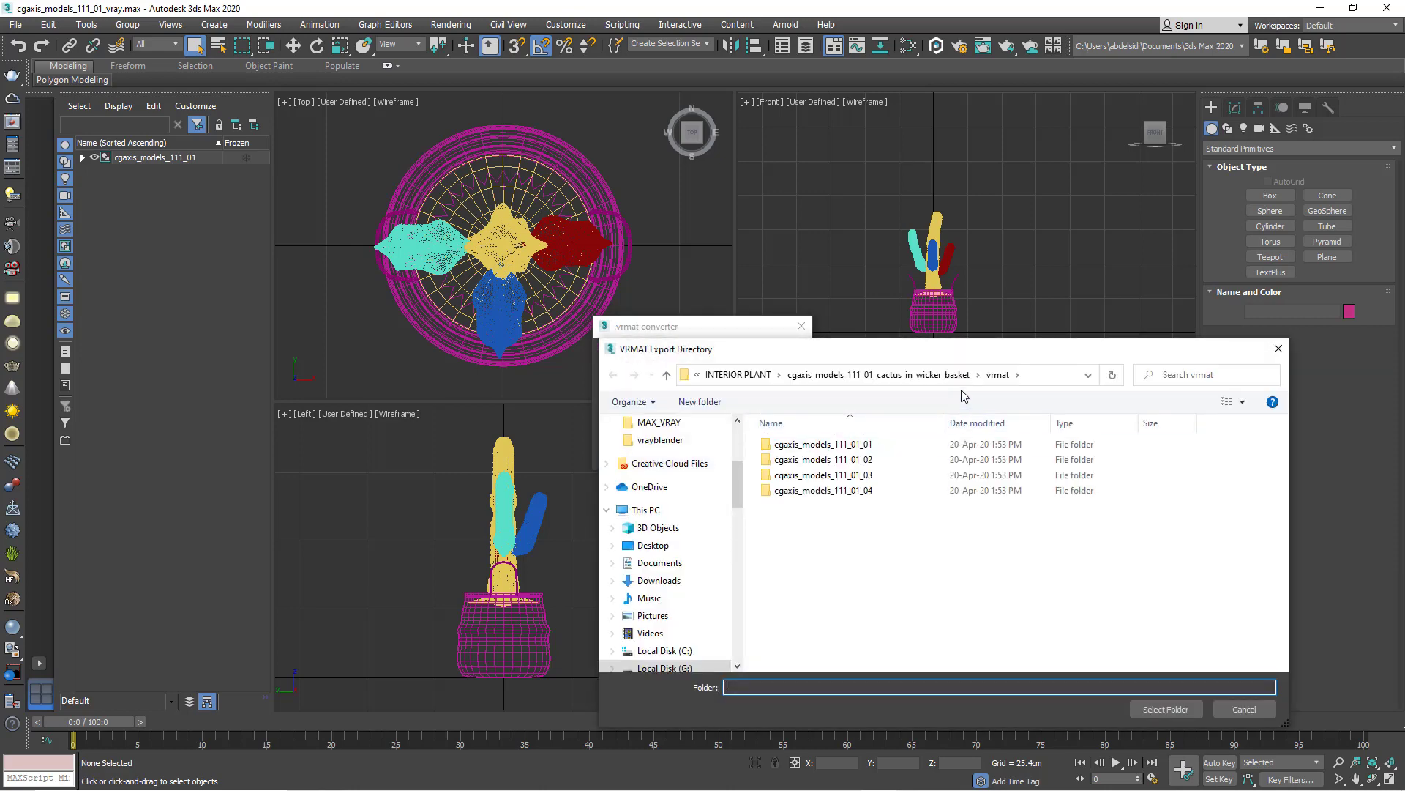
left_click_drag(910, 349, 480, 161)
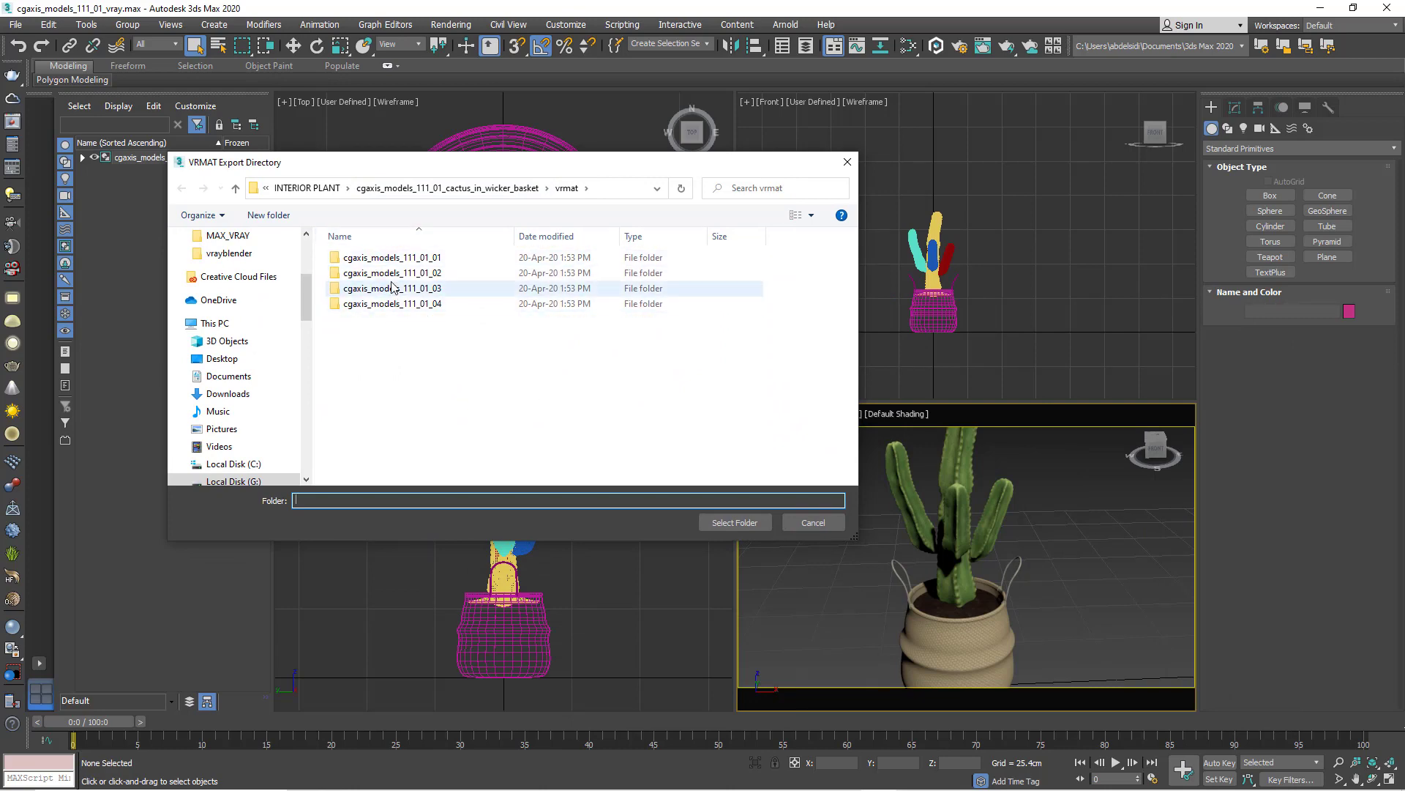
double_click(374, 258)
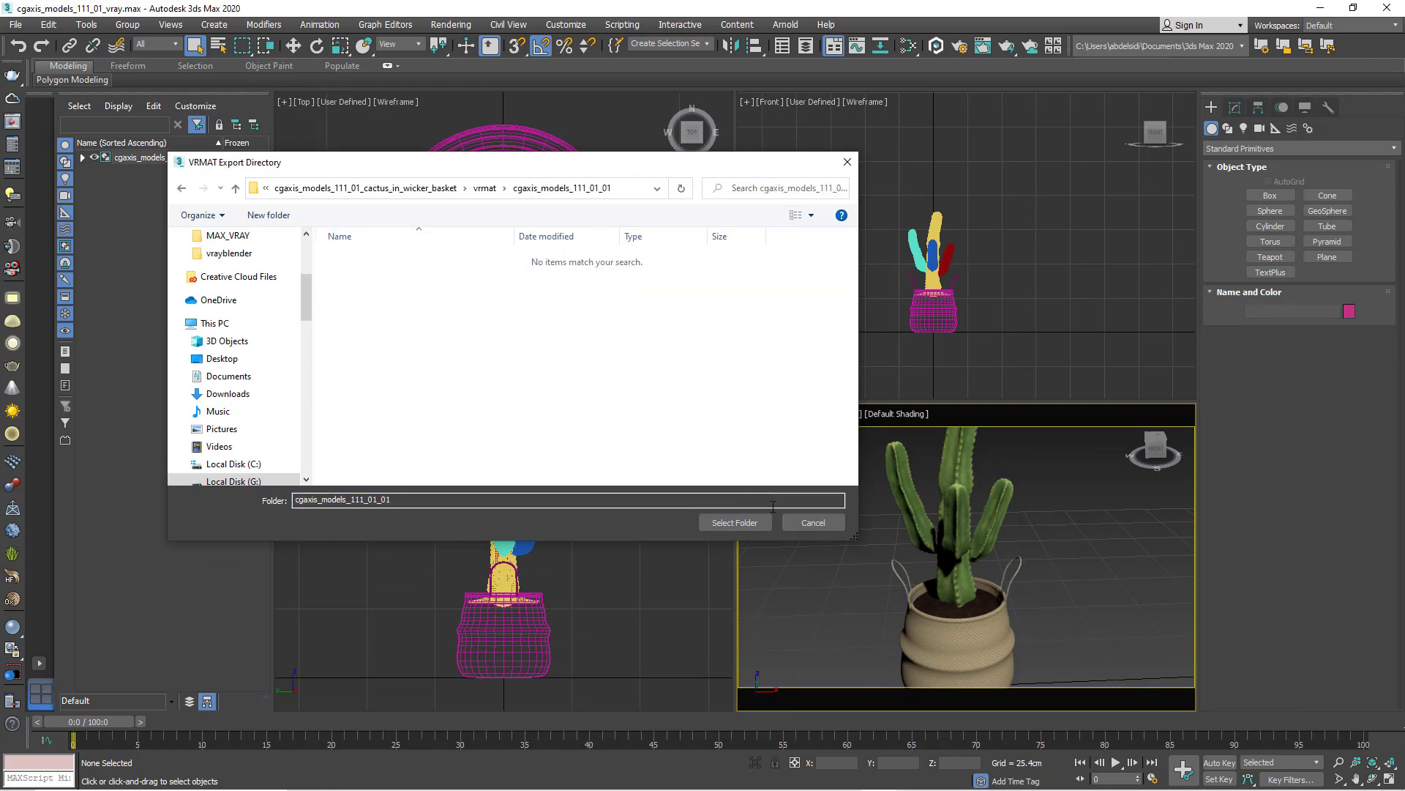
left_click(811, 523)
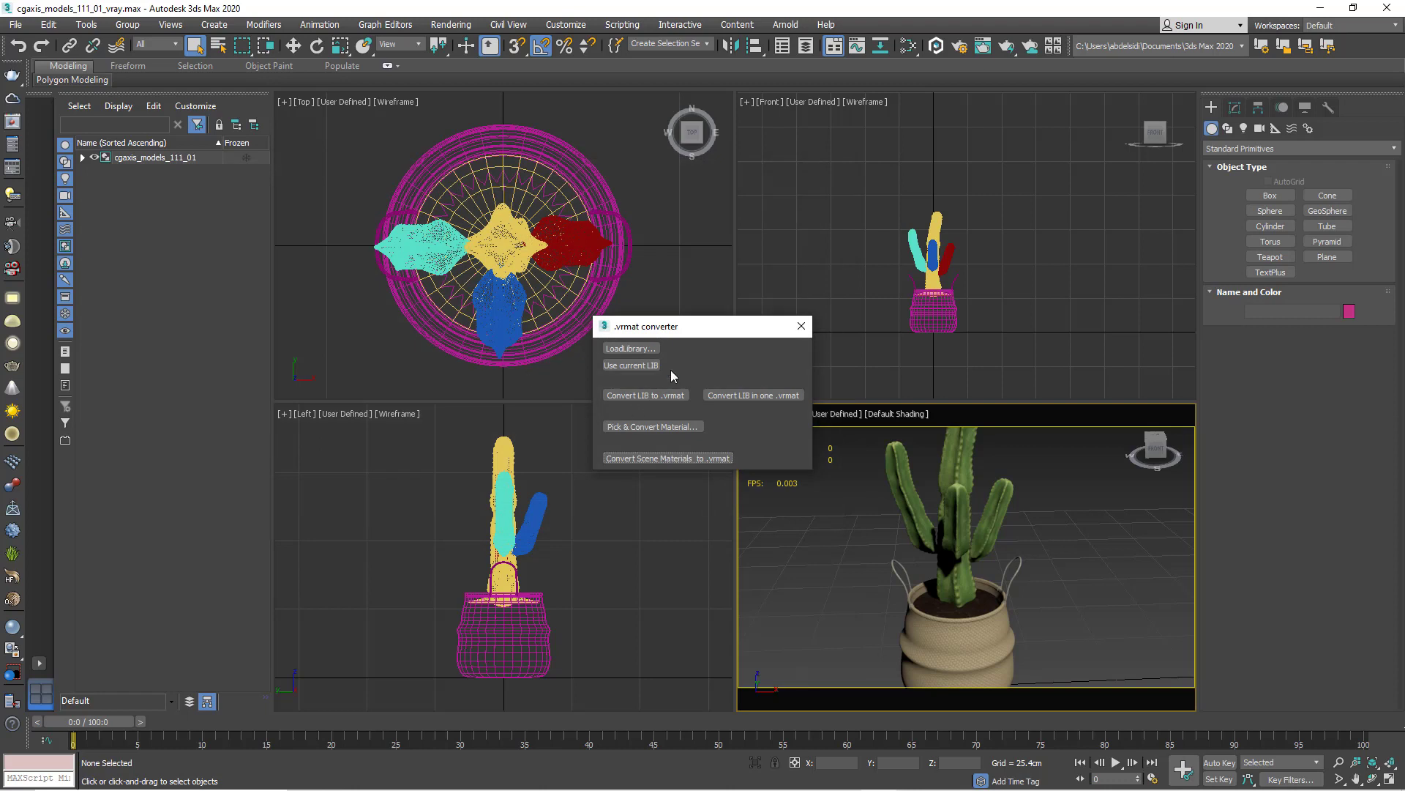
left_click(801, 325)
left_click(1310, 10)
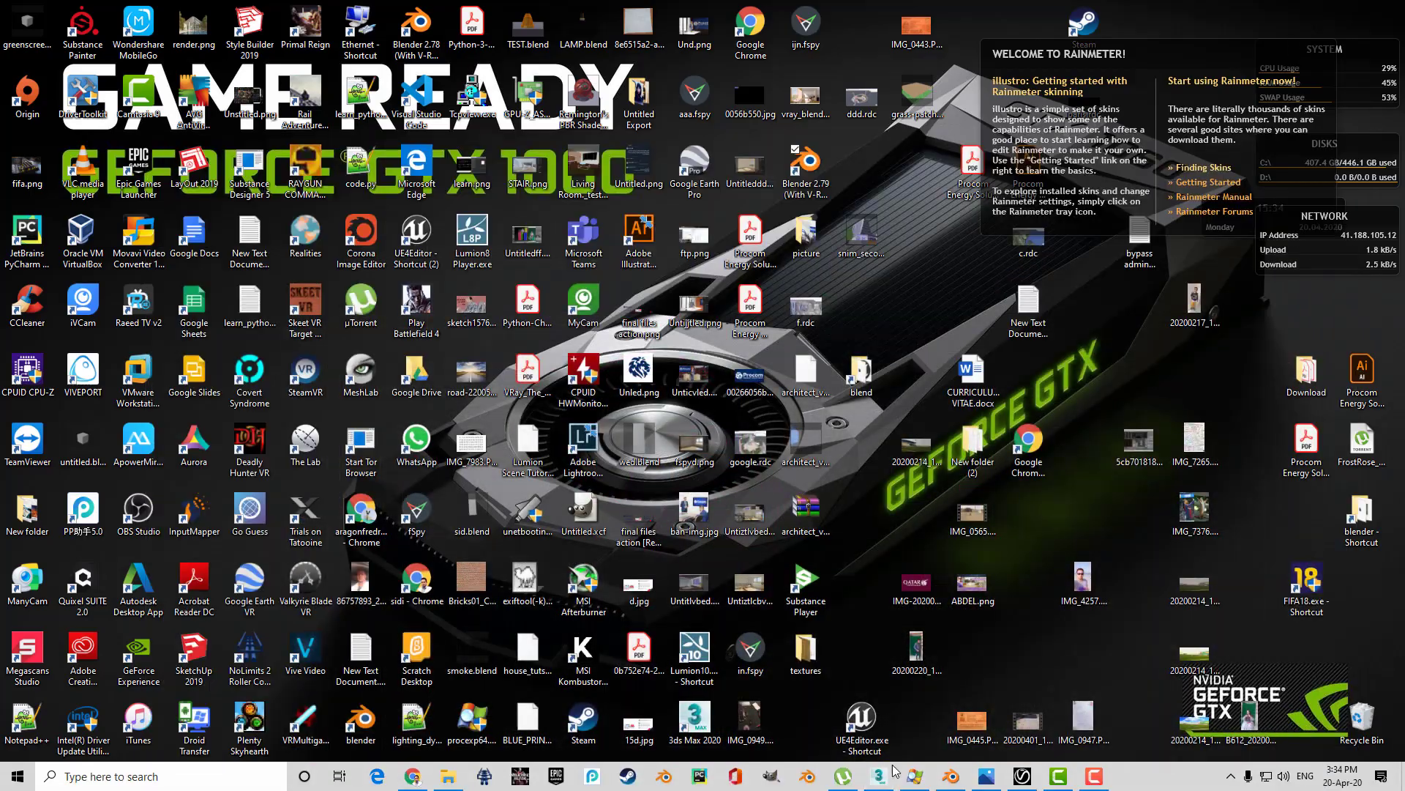
Switch back to Blender, return the pot to Object Mode and show its VRmat node in the Node Editor, level with the Material Output.
left_click(950, 777)
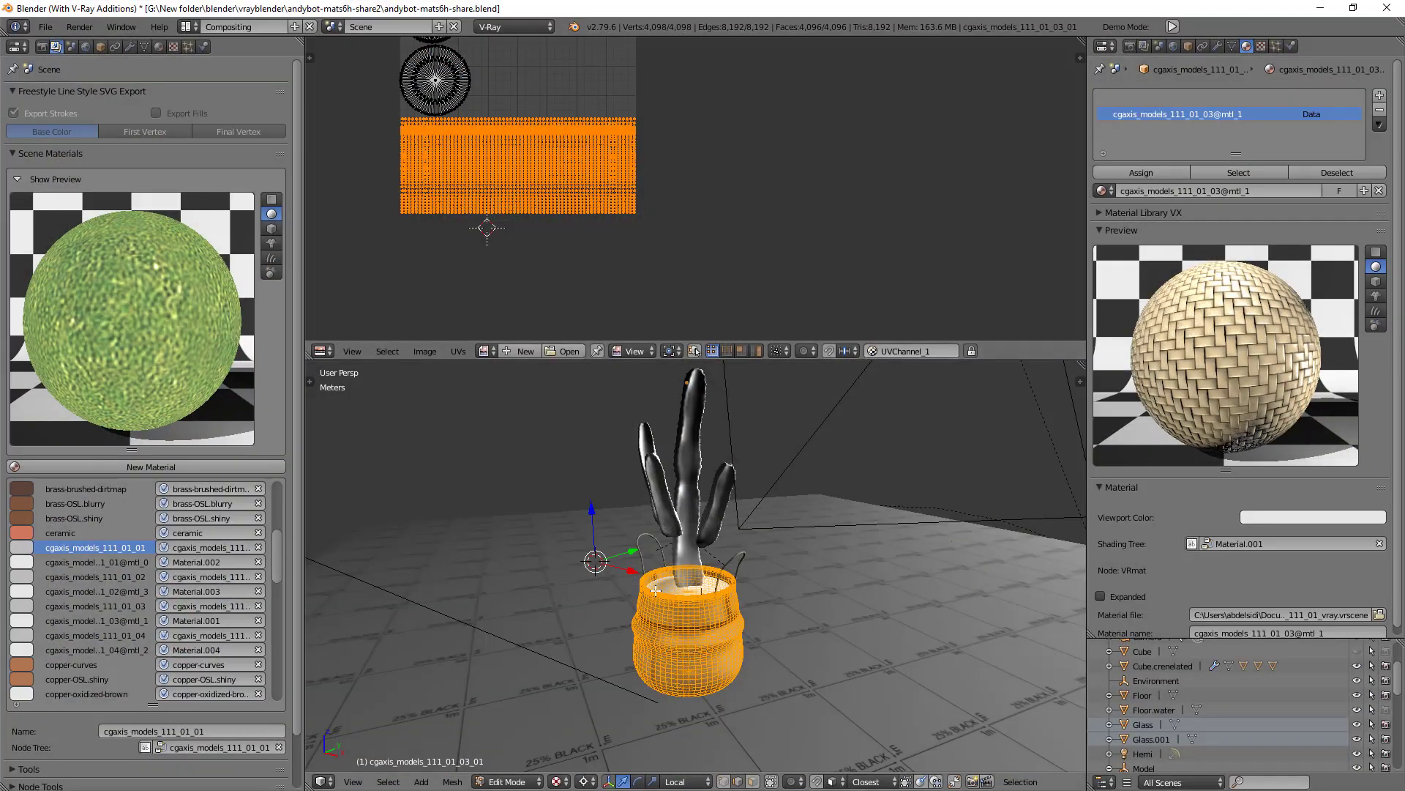
key("Tab")
left_click(526, 658)
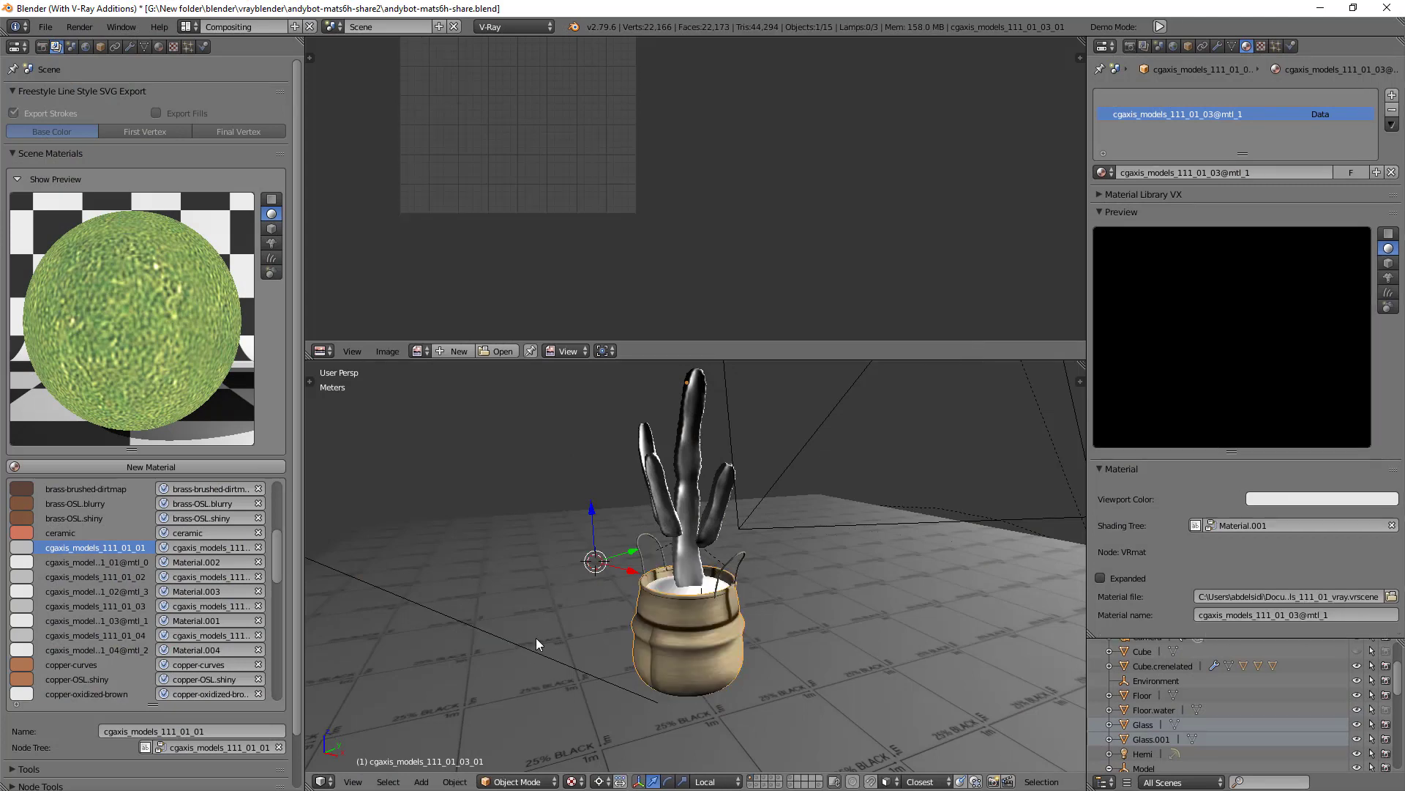
left_click(326, 350)
left_click(406, 300)
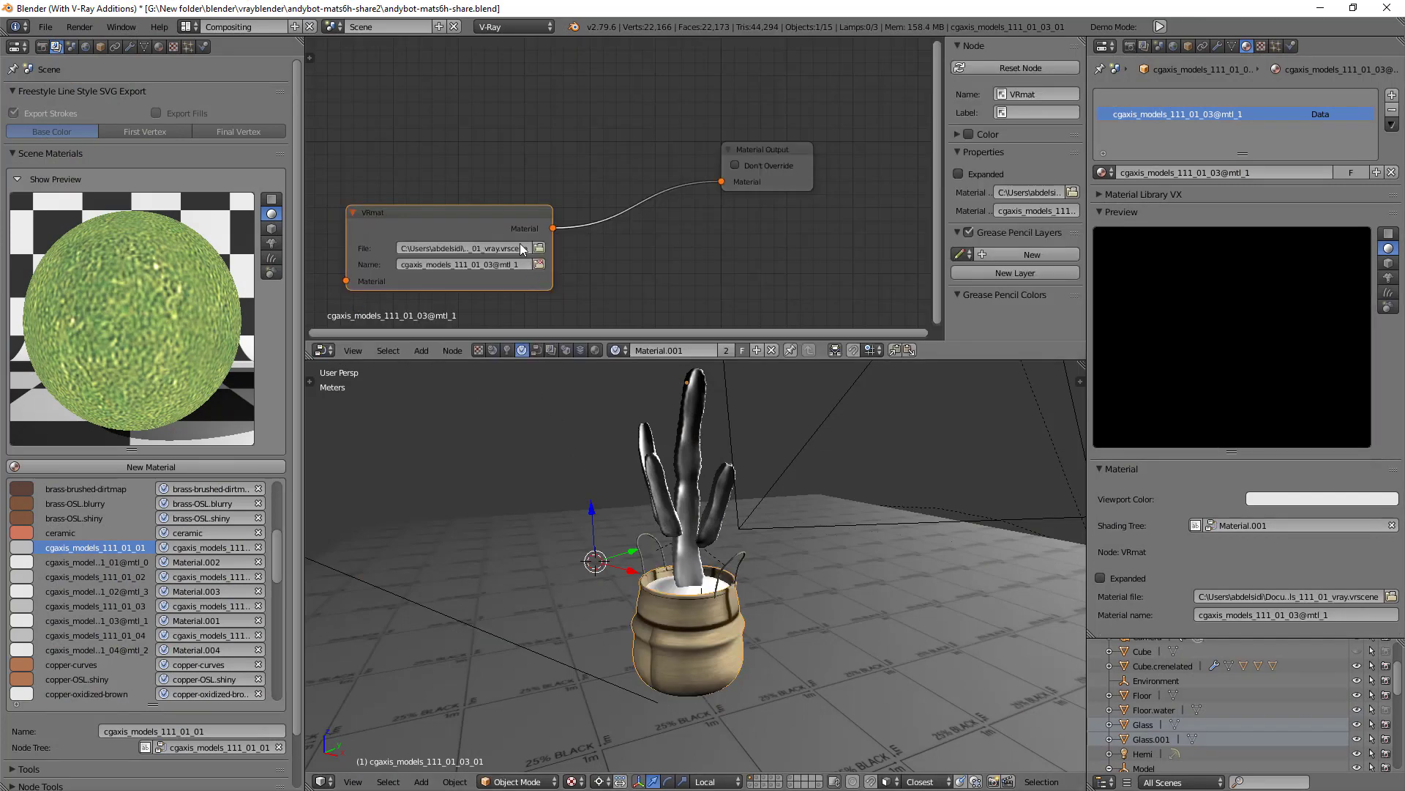
left_click_drag(497, 217, 560, 165)
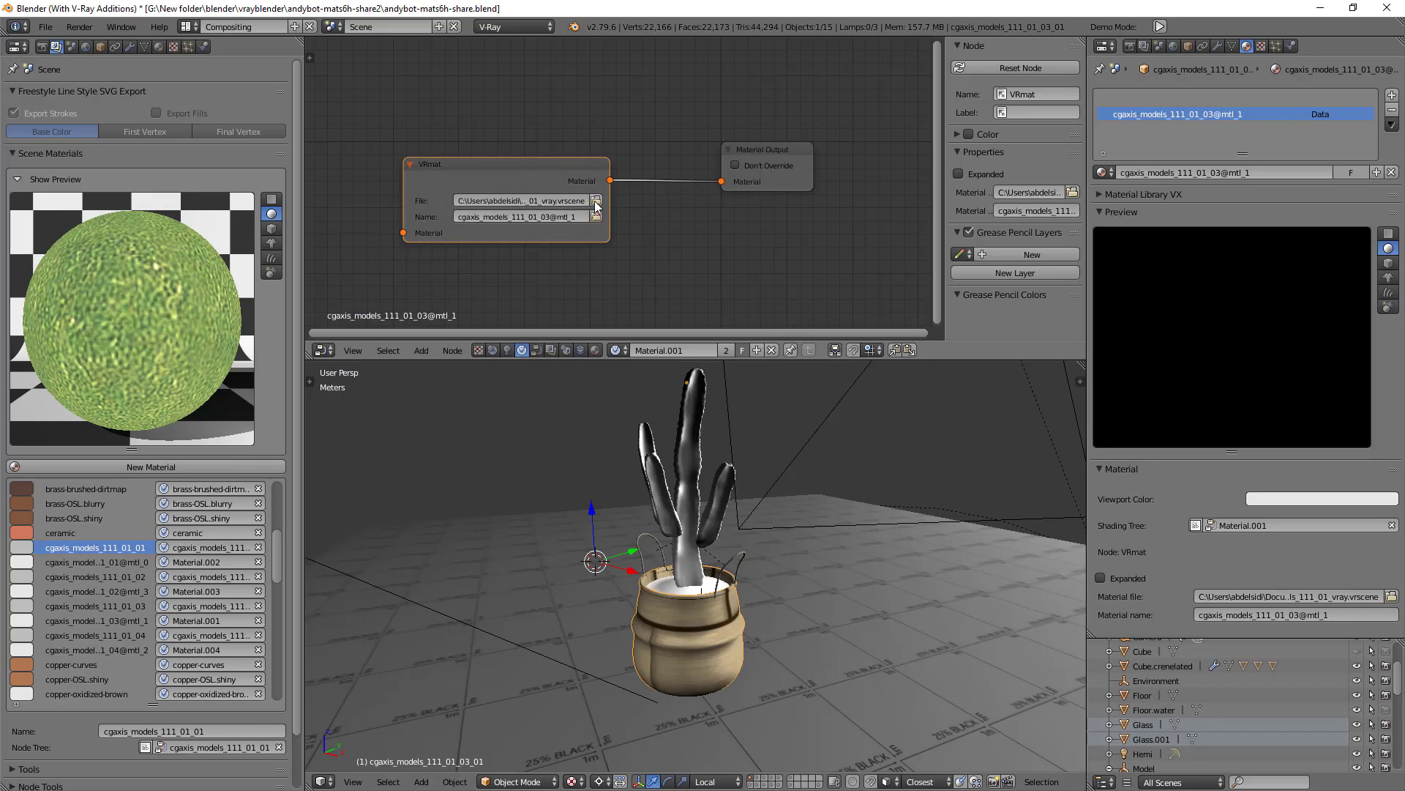
Load cgaxis_models_111_01_01.vrmat from the wicker basket model's vrmat folder into the VRmat node and pick material cgaxis_models_111_01_01.
left_click(596, 202)
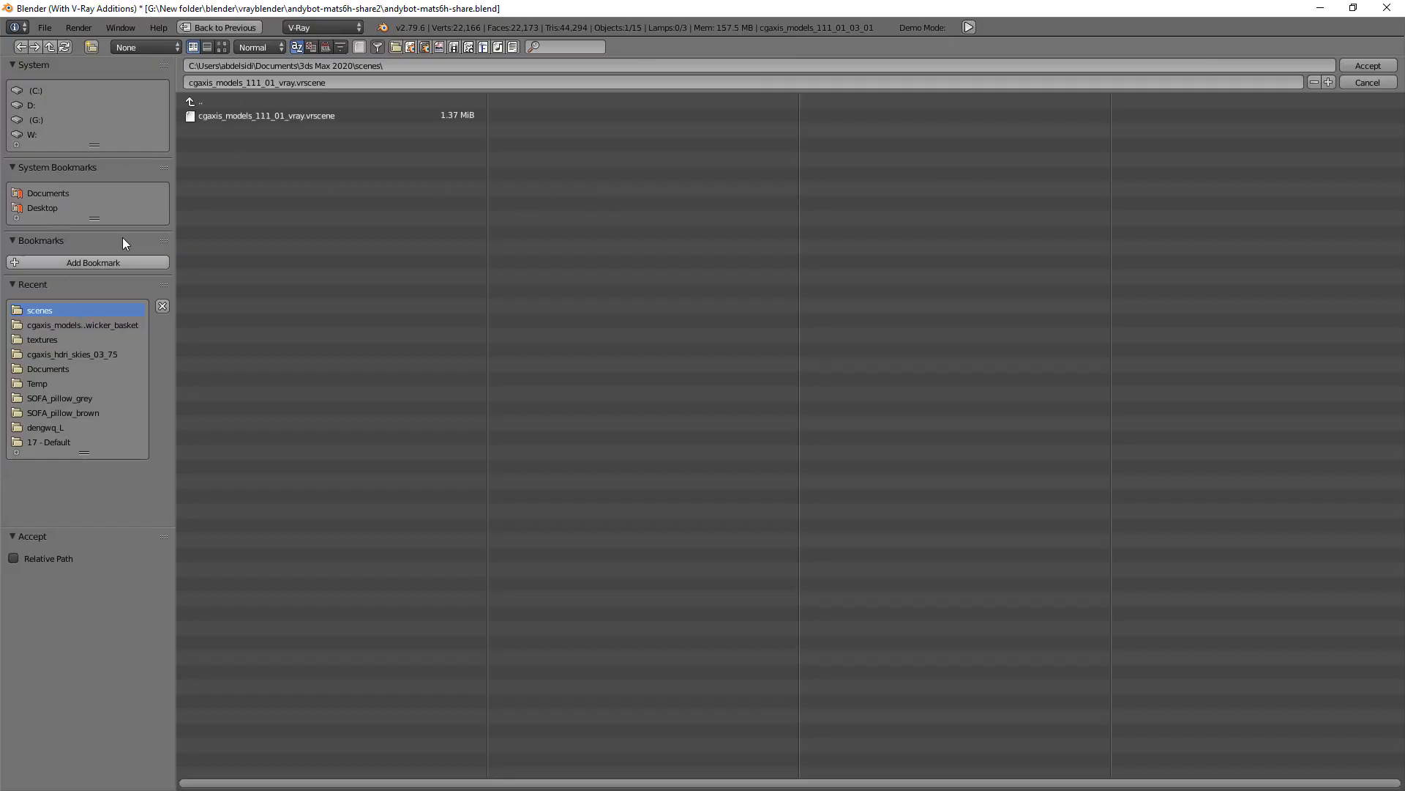
left_click(85, 325)
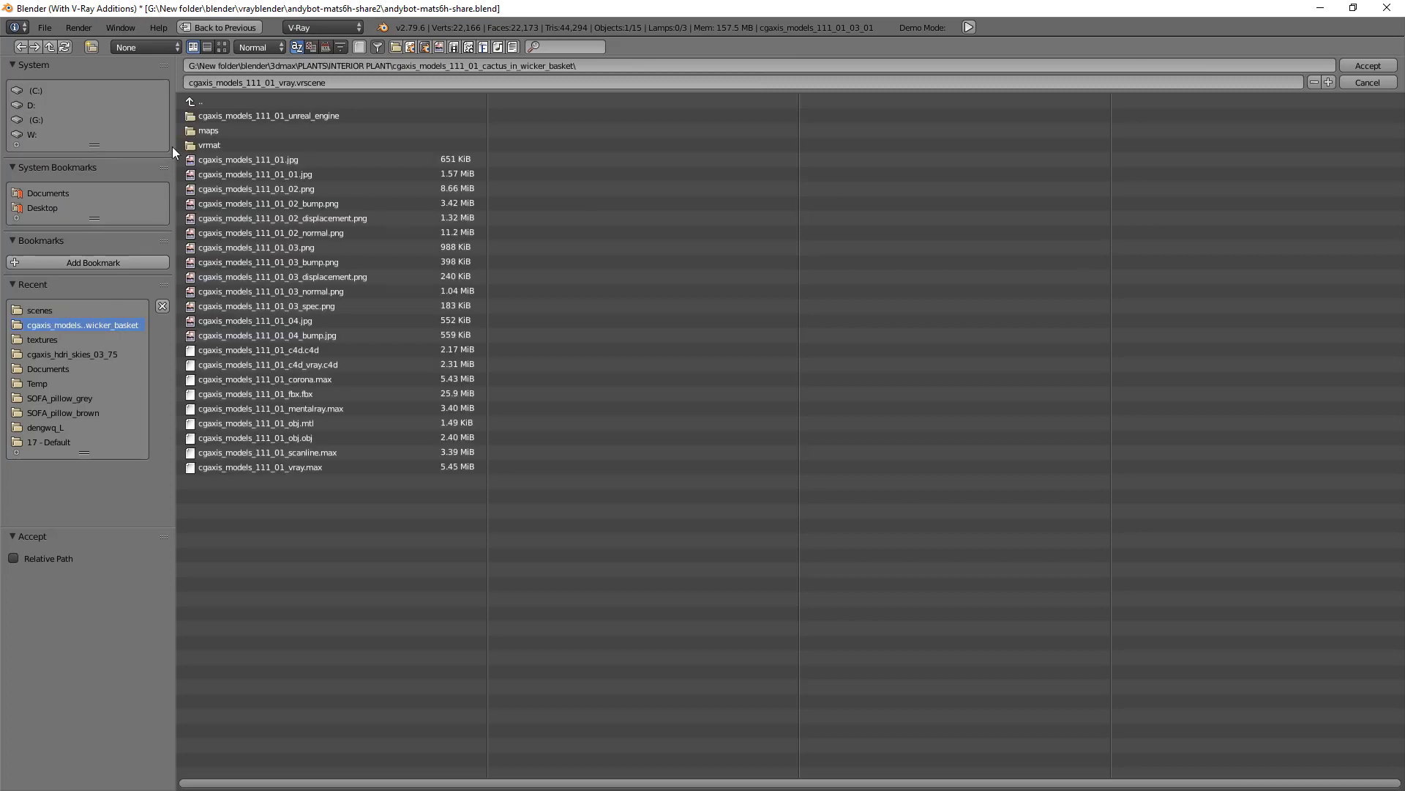
left_click(188, 103)
left_click(228, 115)
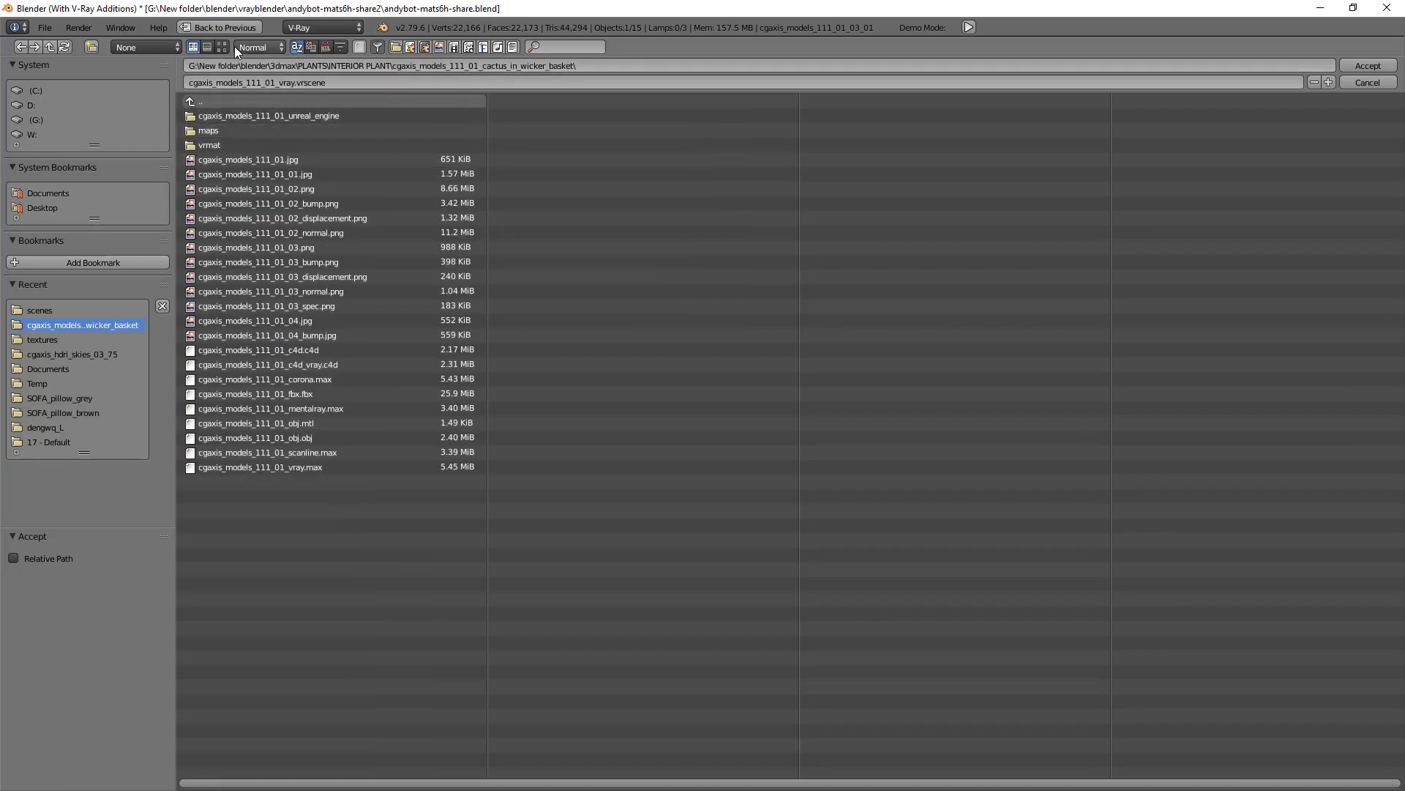
left_click(212, 145)
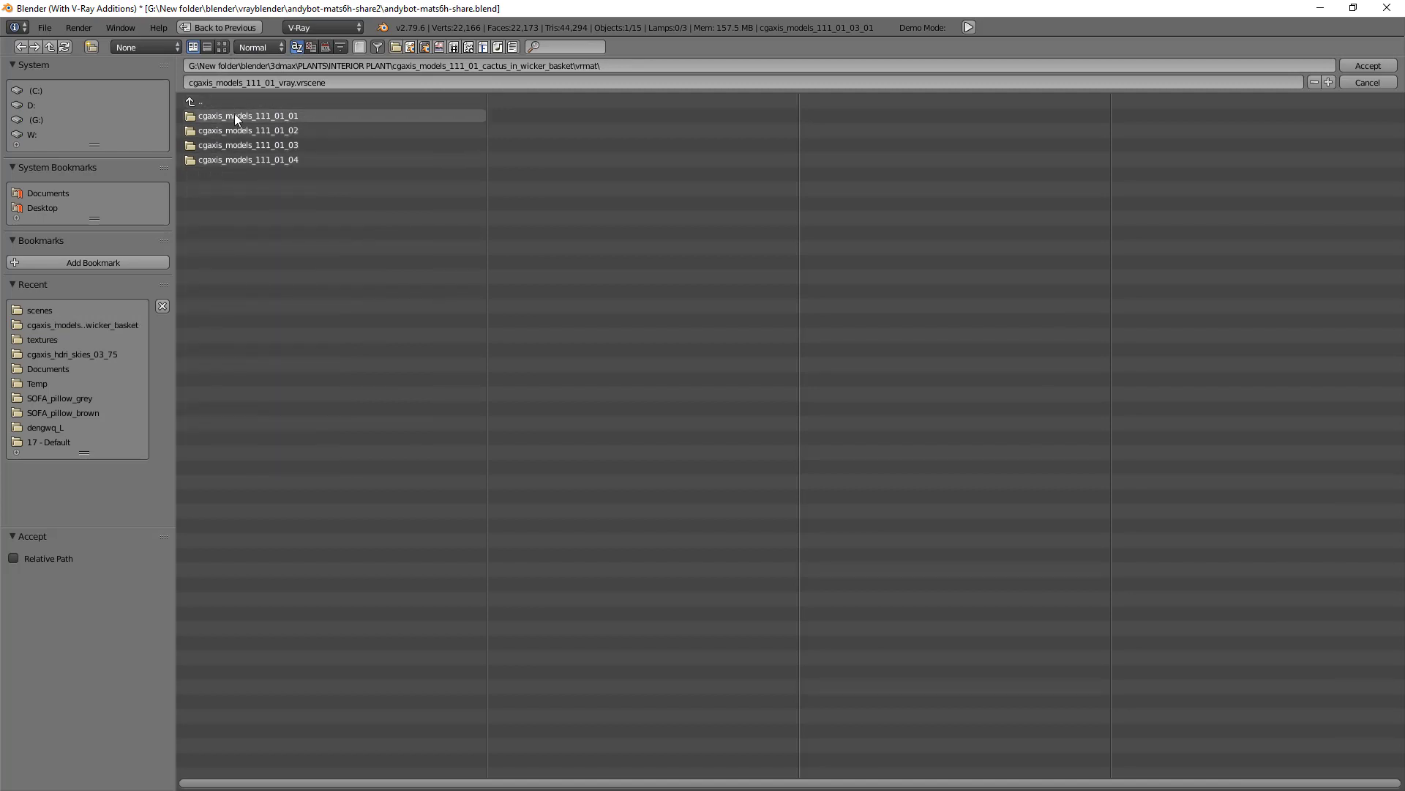
left_click(234, 116)
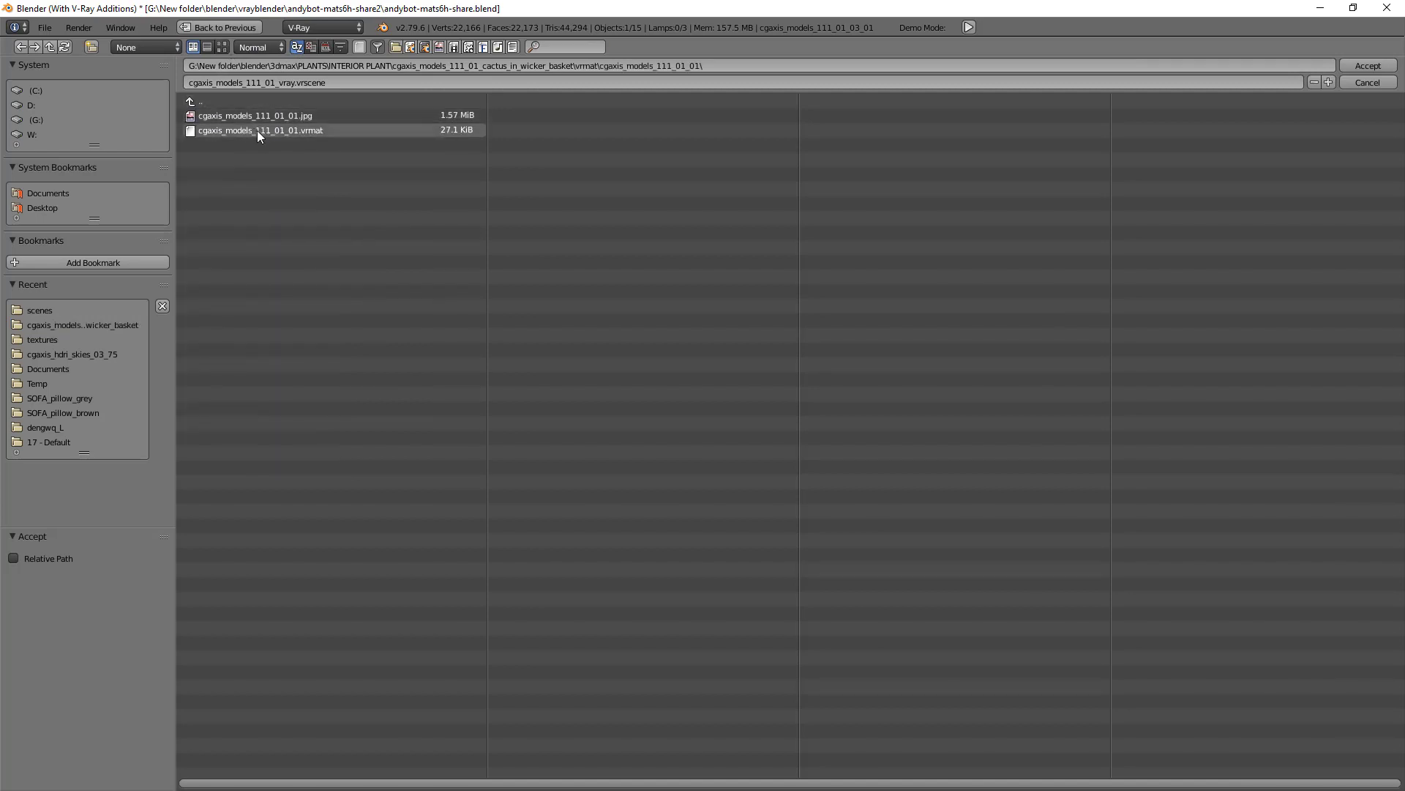
double_click(259, 130)
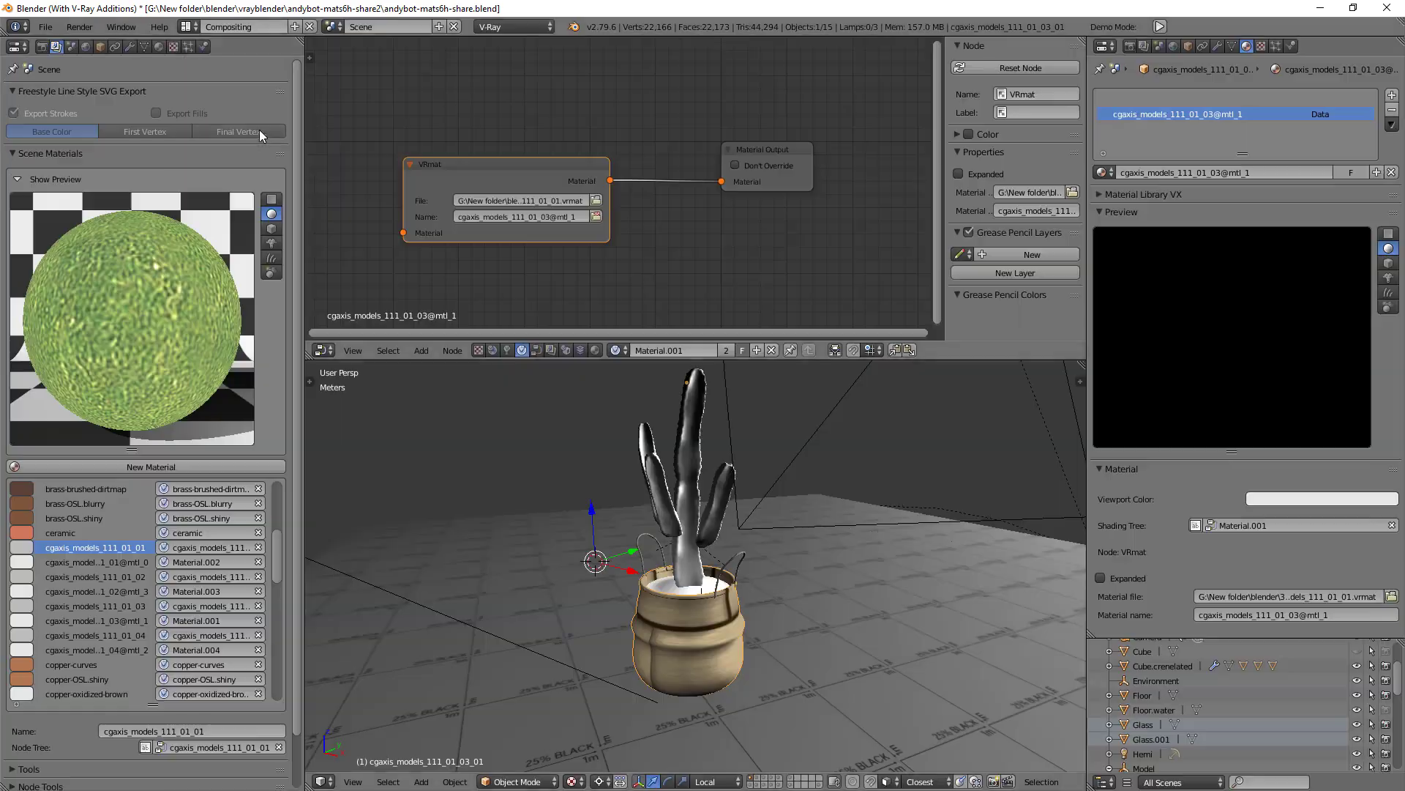
left_click(596, 217)
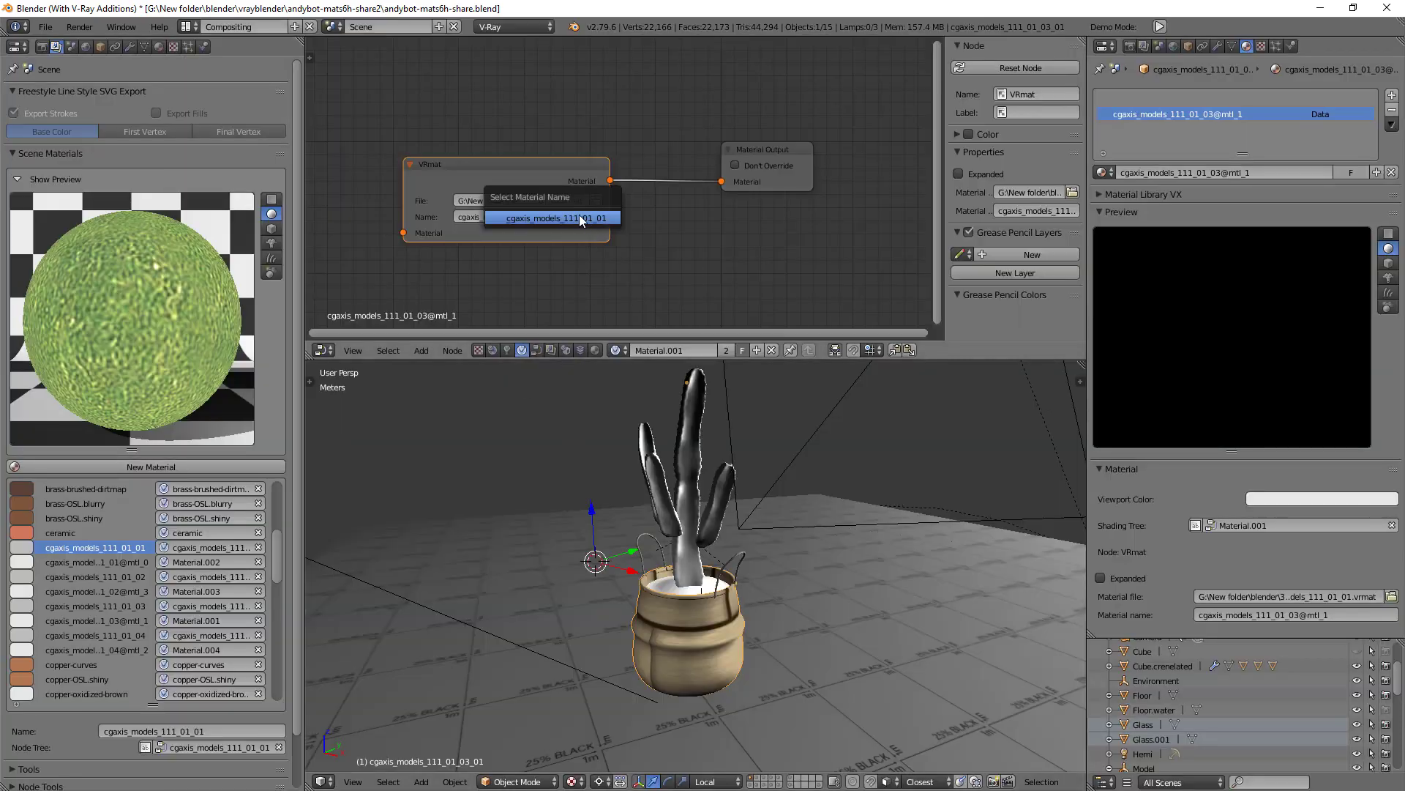
left_click(547, 218)
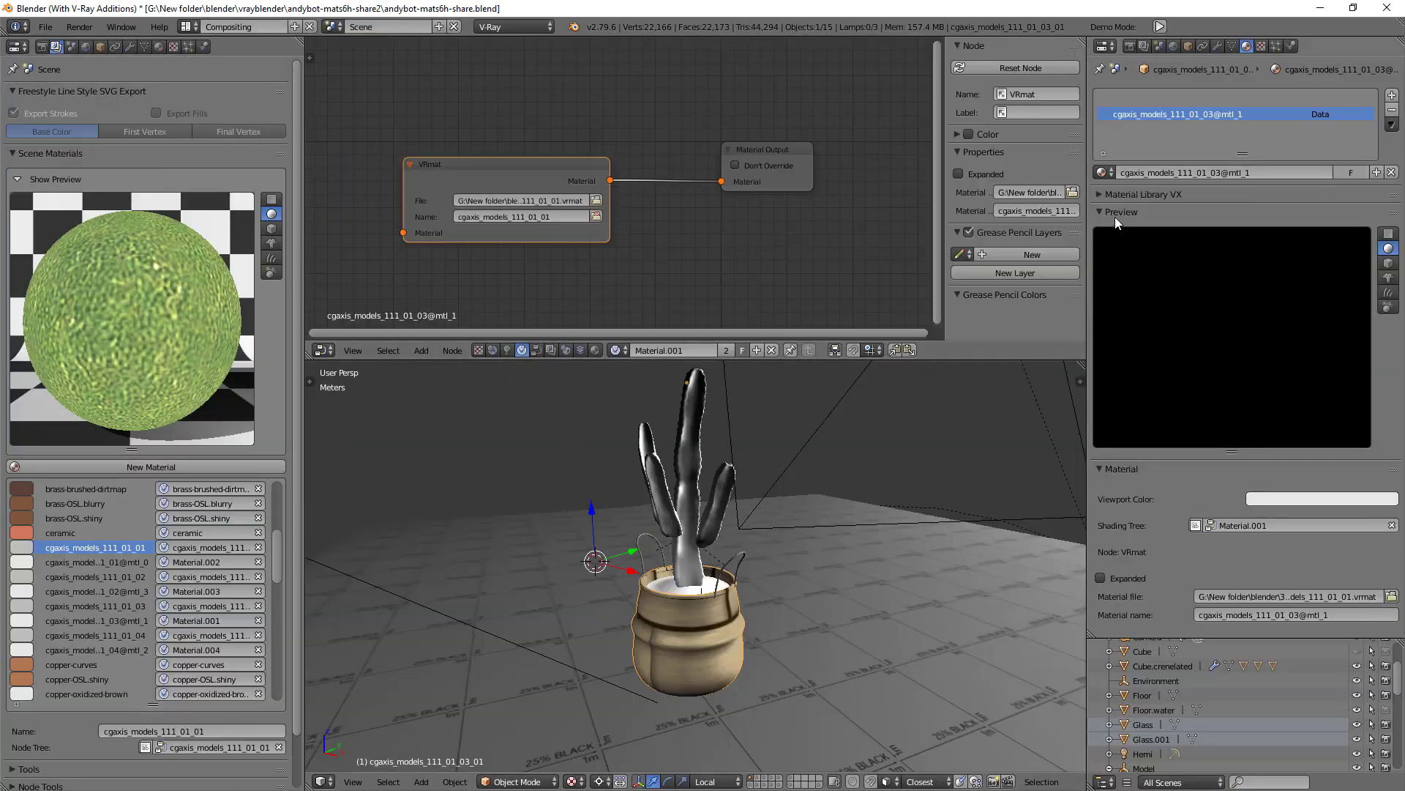
left_click(508, 217)
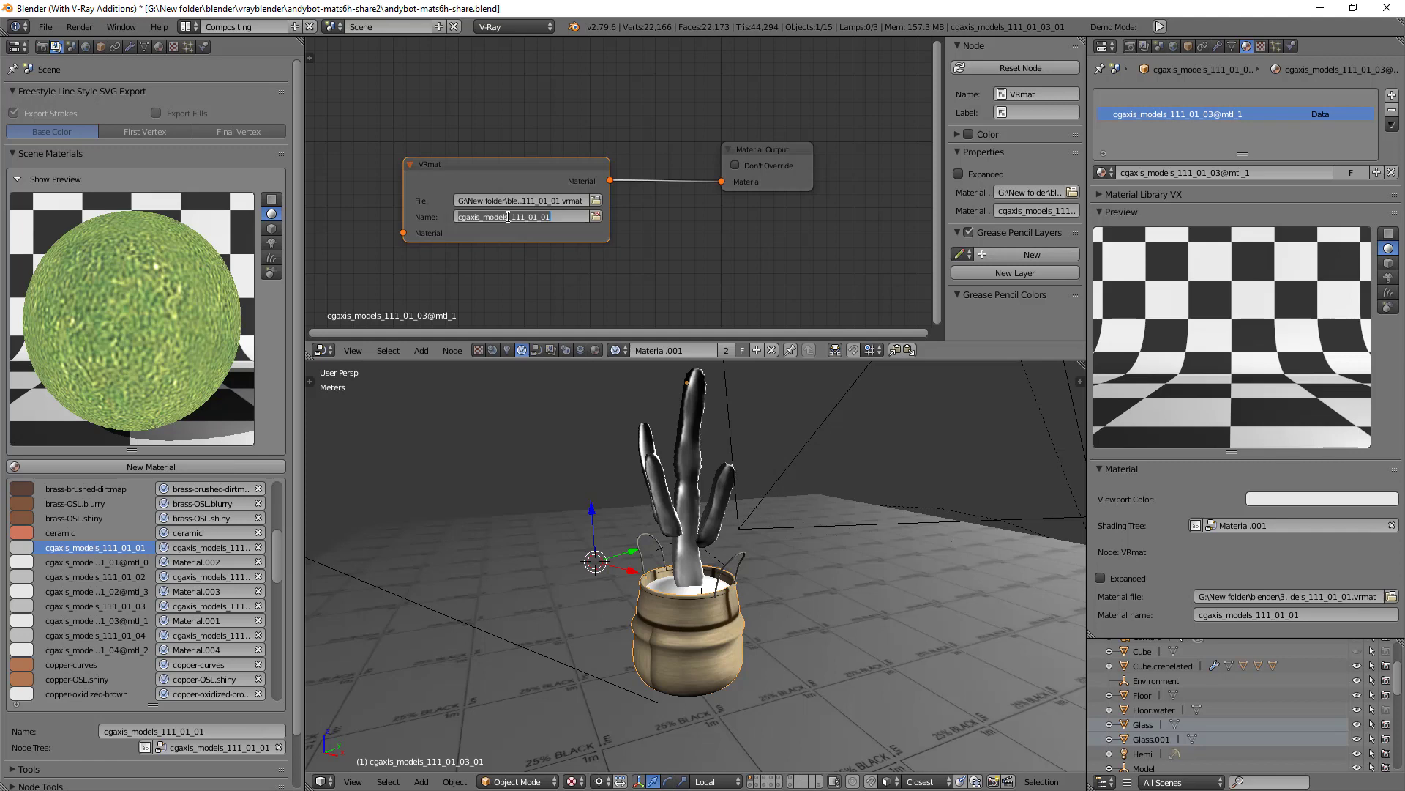
left_click(1184, 173)
key("shift+Home")
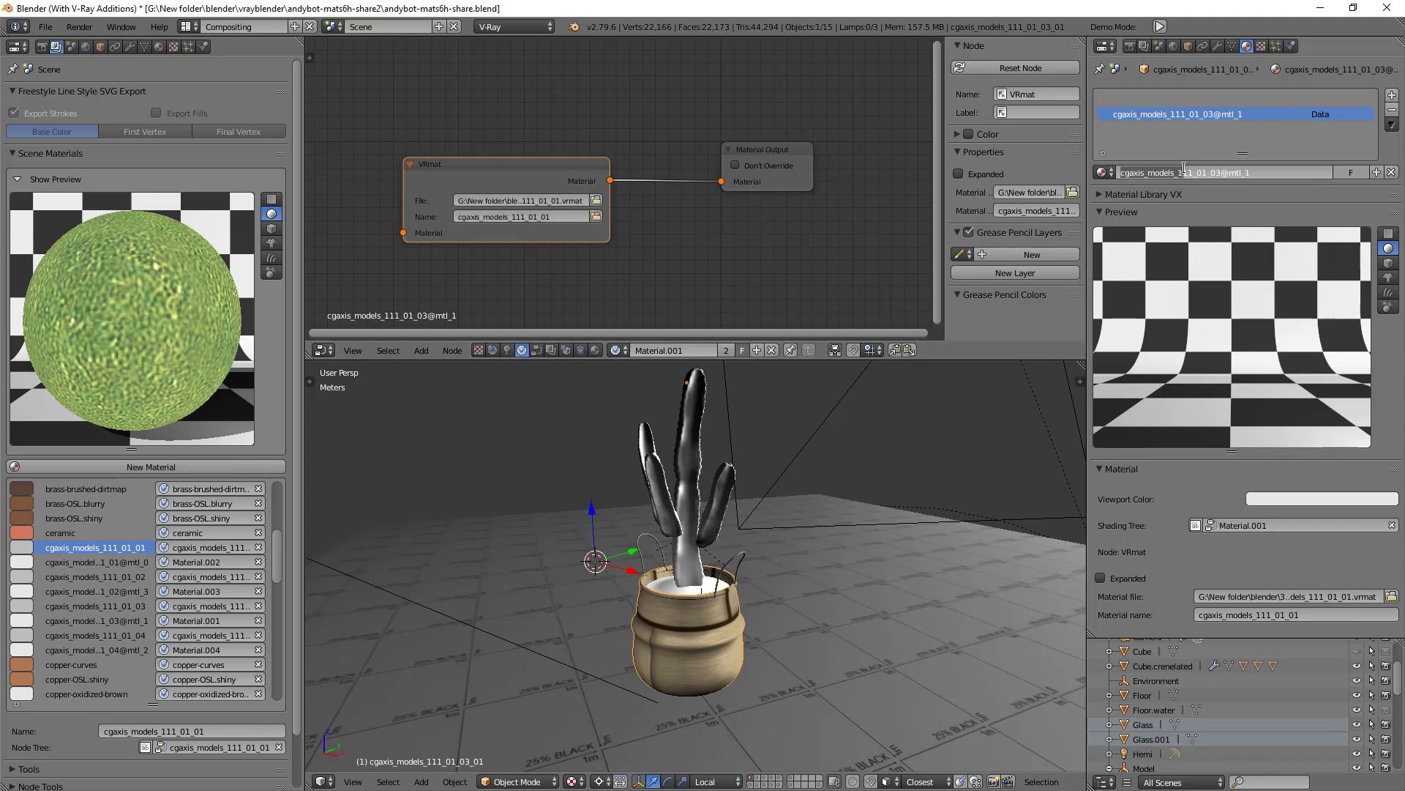
key("ctrl+shift+Right")
key("ctrl+c")
key("Escape")
left_click_drag(1277, 171, 1121, 167)
key("ctrl+a")
left_click(524, 218)
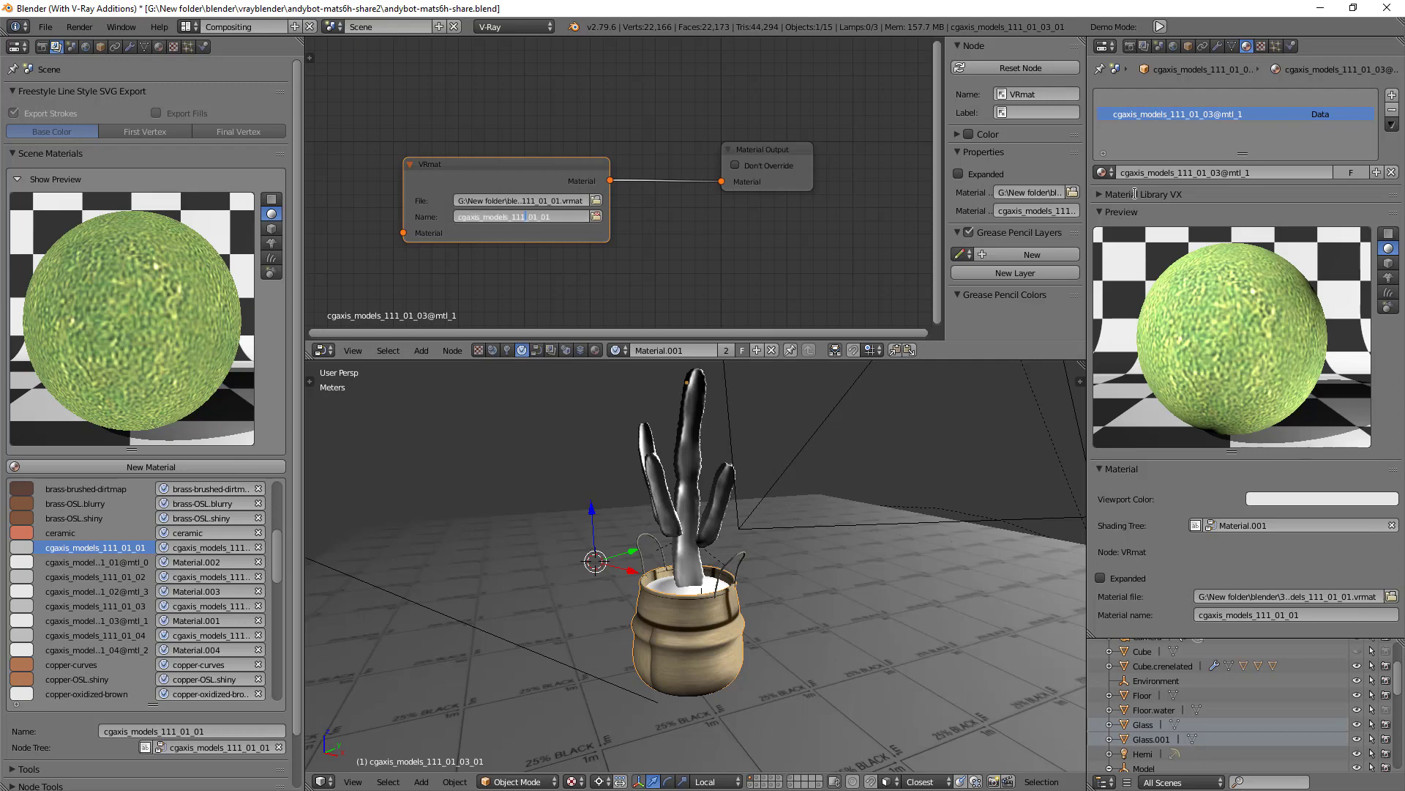
Rename the pot's material to cgaxis_models_111_01_01, copying the name from the VRmat node.
left_click(1174, 173)
key("BackSpace")
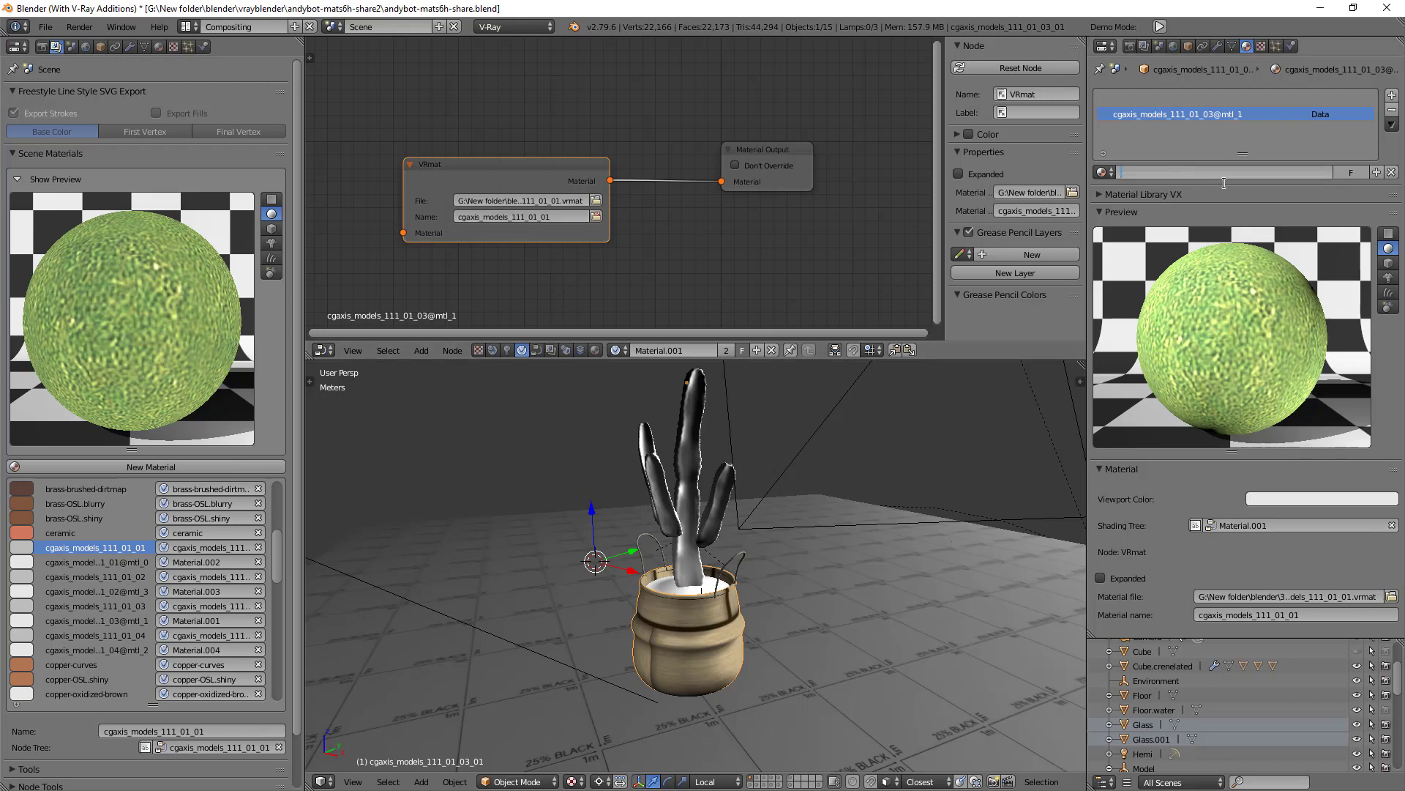
key("Return")
left_click(503, 216)
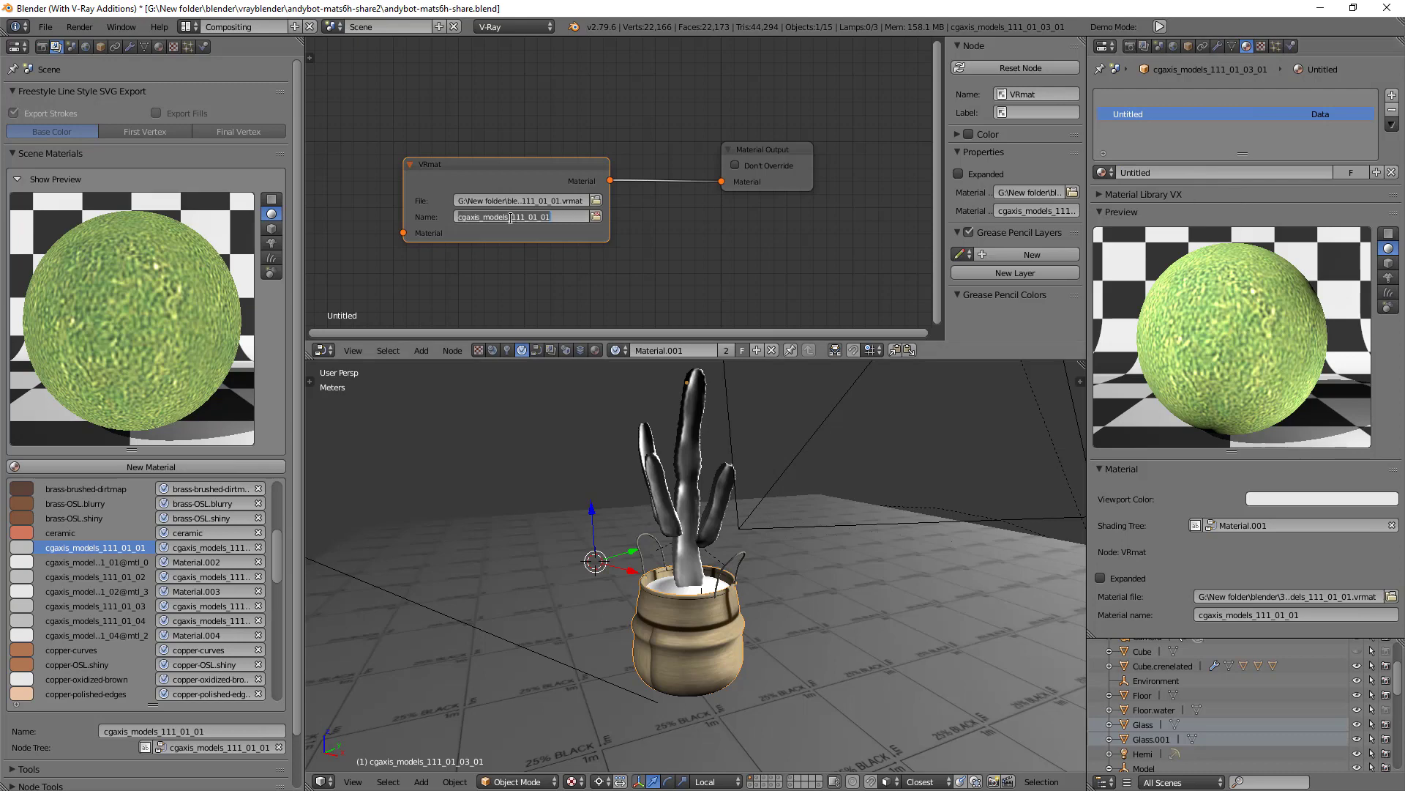
key("ctrl+c")
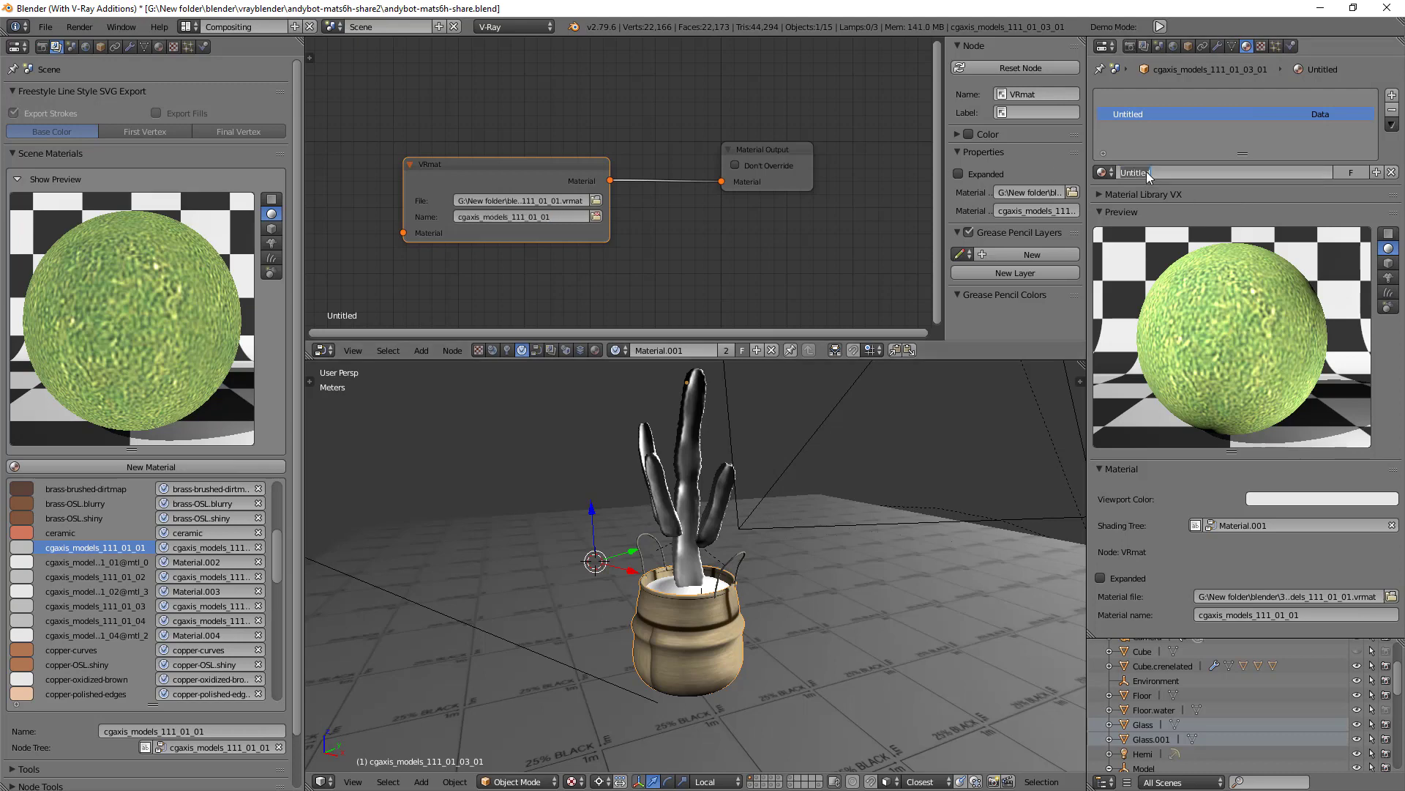
left_click(1146, 172)
key("ctrl+v")
key("Return")
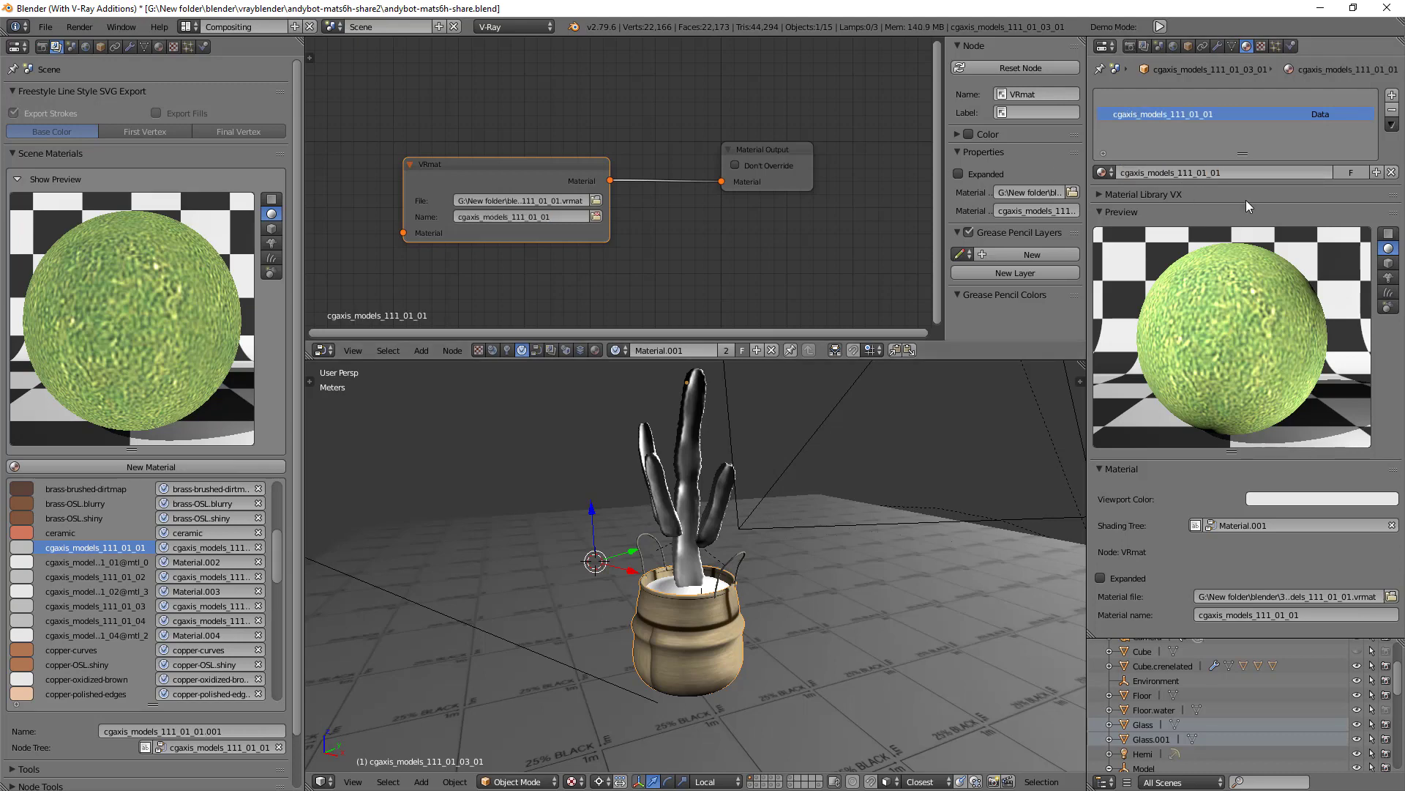